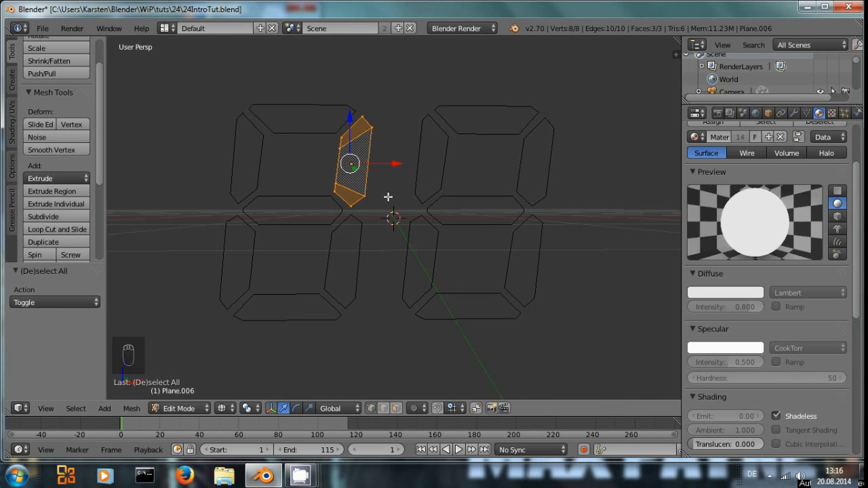
Step: Render the digit display from the camera view to preview it, then close the render
key(KP_0)
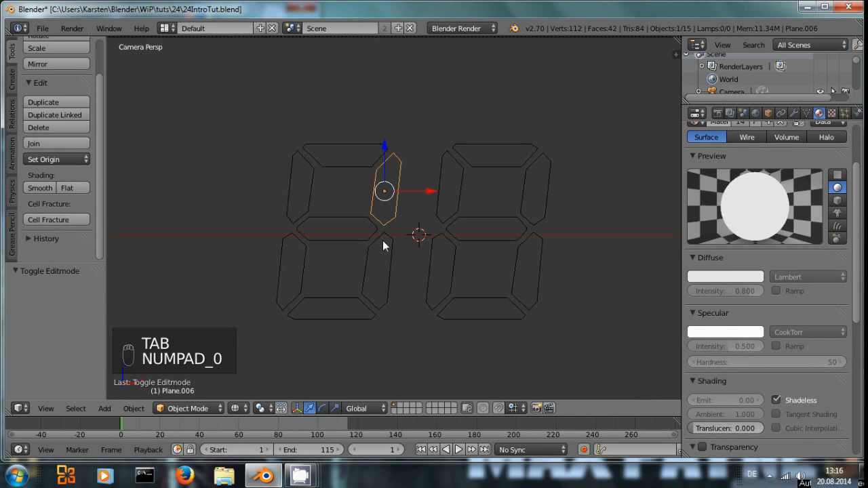
scroll(331, 231, down, 3)
scroll(339, 224, up, 3)
scroll(410, 231, down, 2)
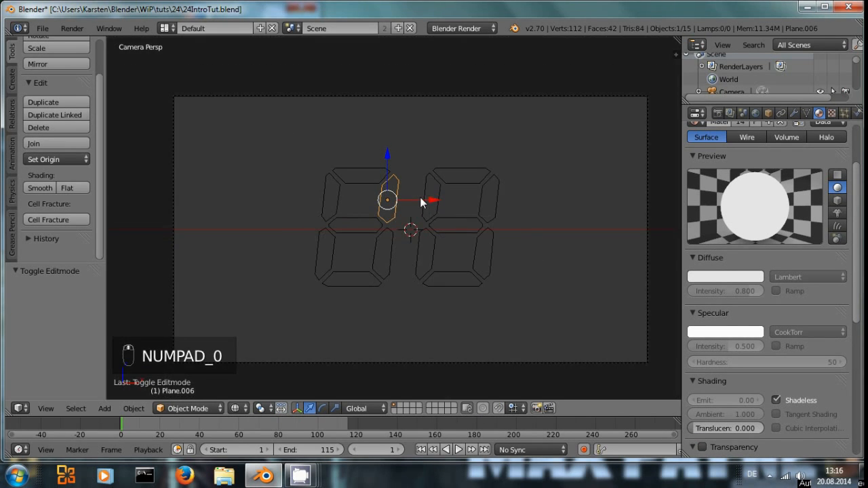
key(F12)
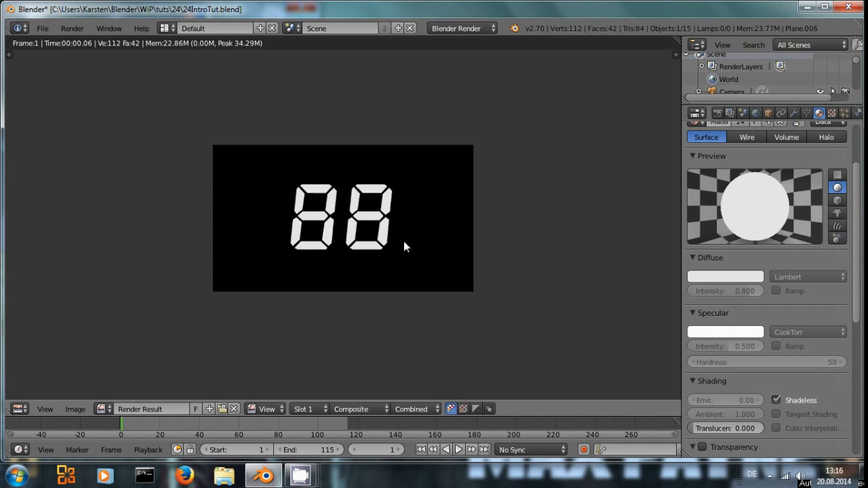
key(Escape)
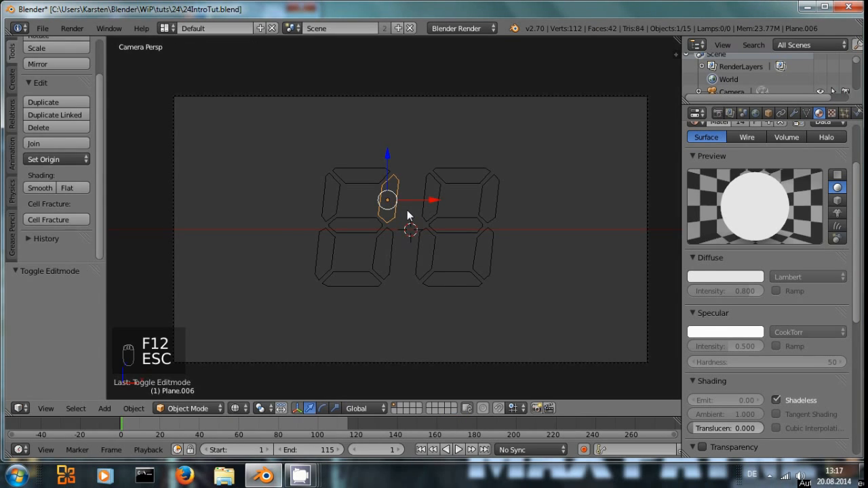
Step: Deselect all objects in the camera view
scroll(417, 233, up, 2)
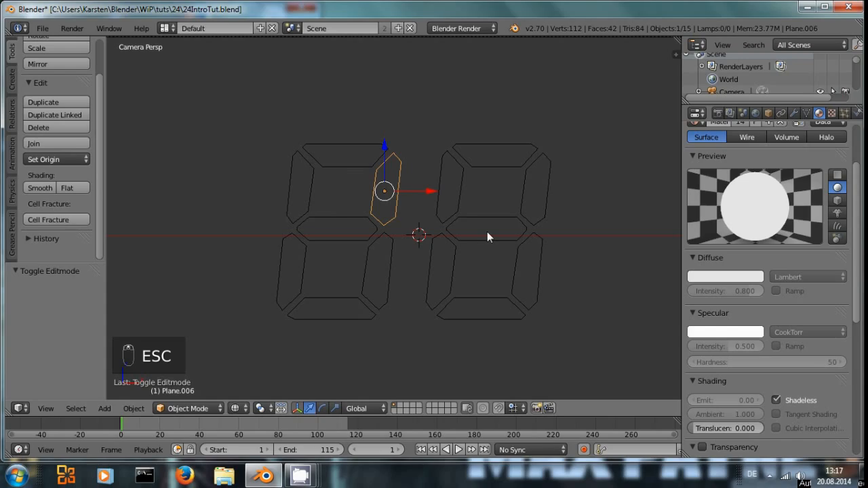
scroll(611, 200, down, 3)
scroll(477, 212, up, 2)
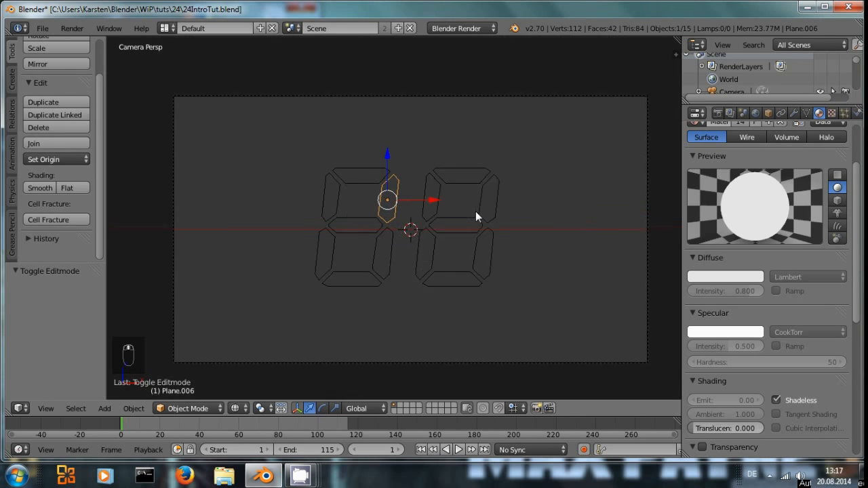
scroll(576, 181, down, 1)
key(a)
scroll(491, 229, up, 2)
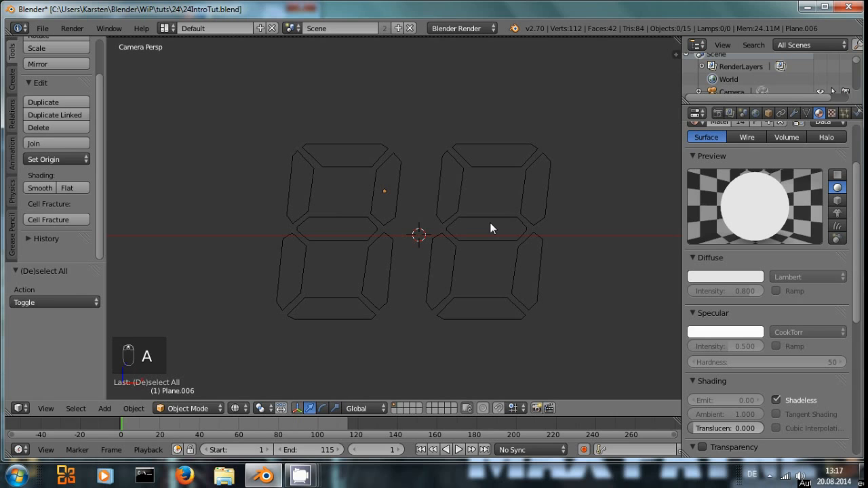
scroll(481, 247, down, 1)
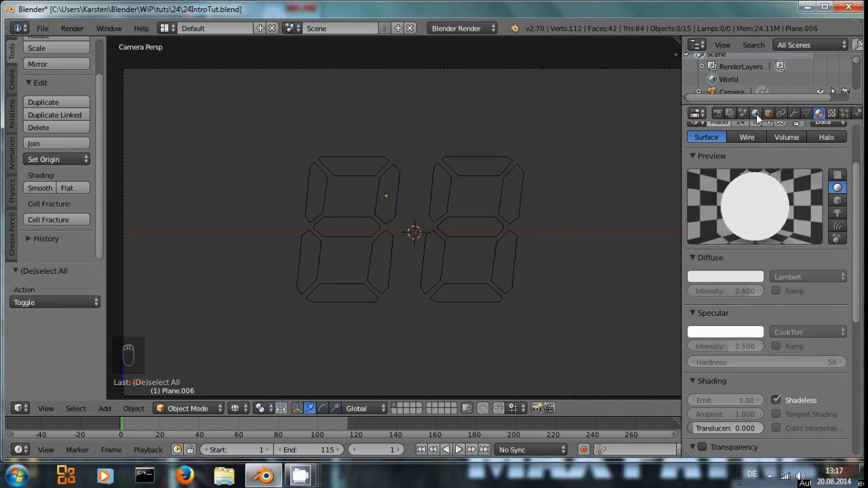
Step: Open the render layer settings and set the scene layer used by the BG render layer
click(732, 113)
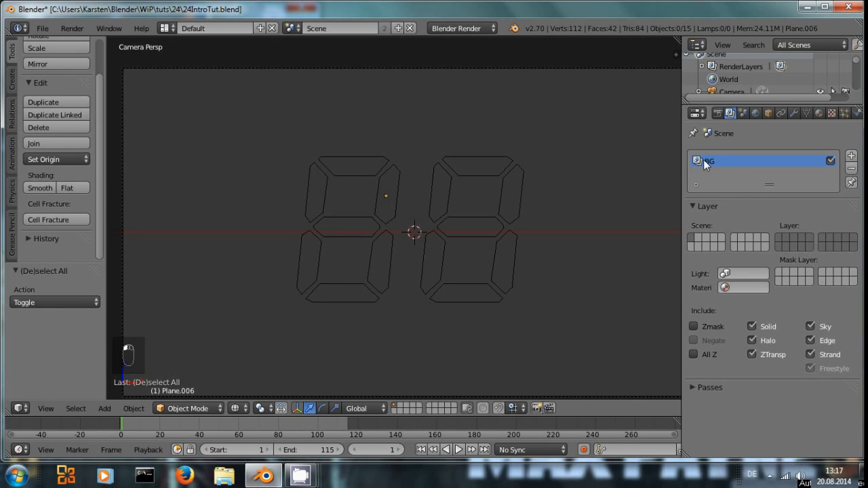
click(780, 238)
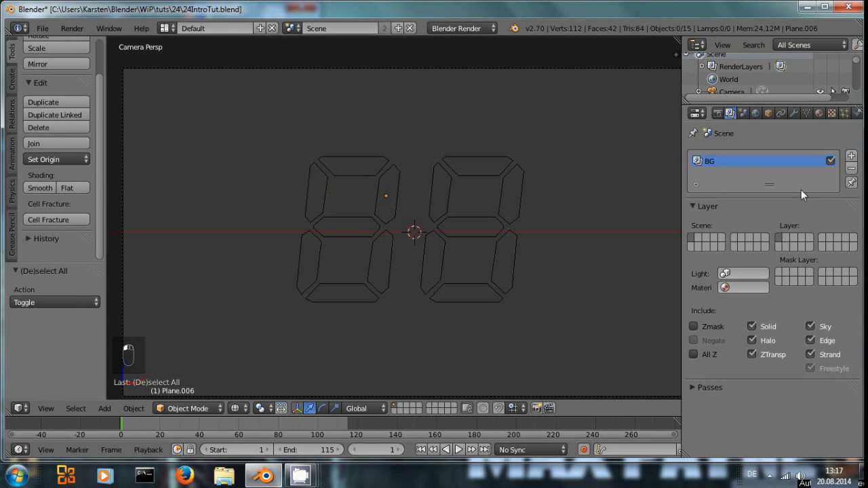
Step: Add a second render layer and set which scene layer it renders
click(852, 156)
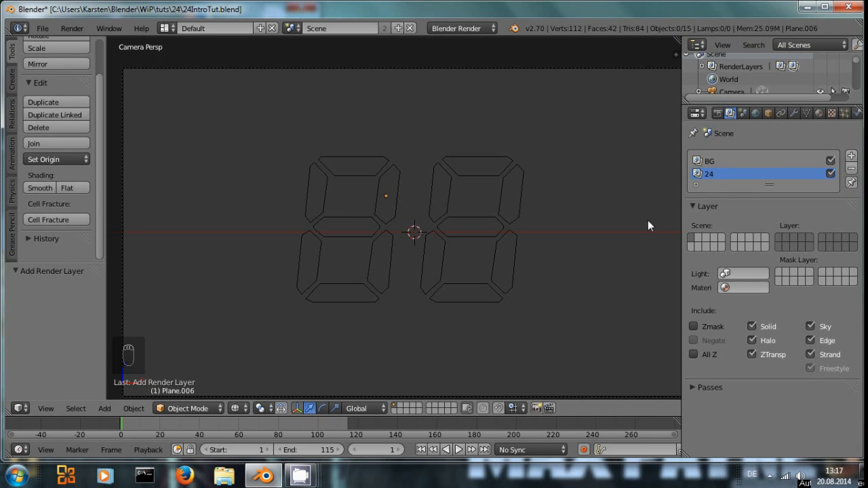
click(780, 237)
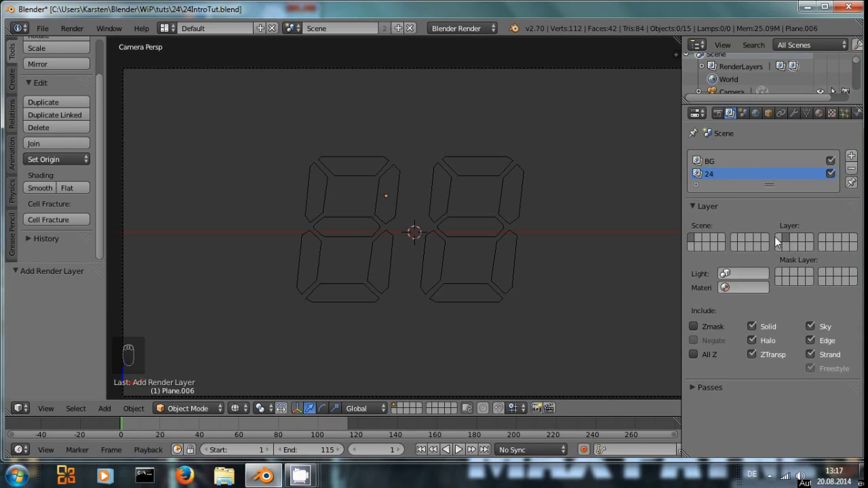
Step: Box-select all segments of both digits on the first scene layer
click(397, 406)
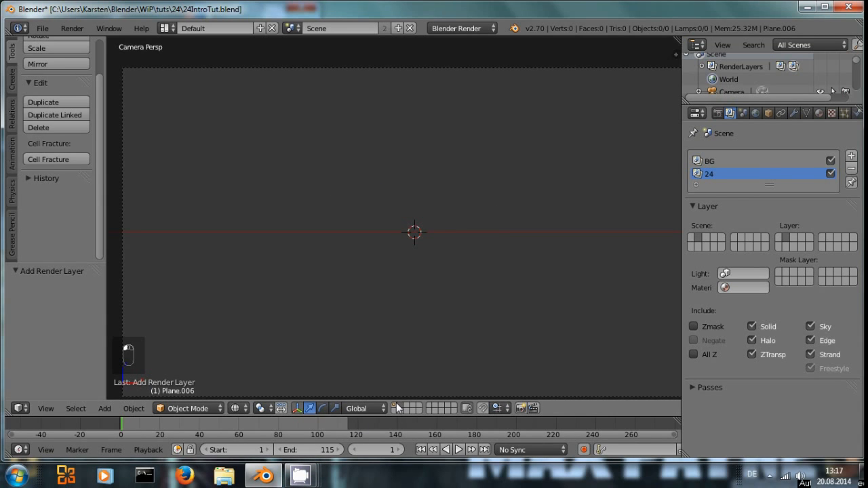
click(395, 405)
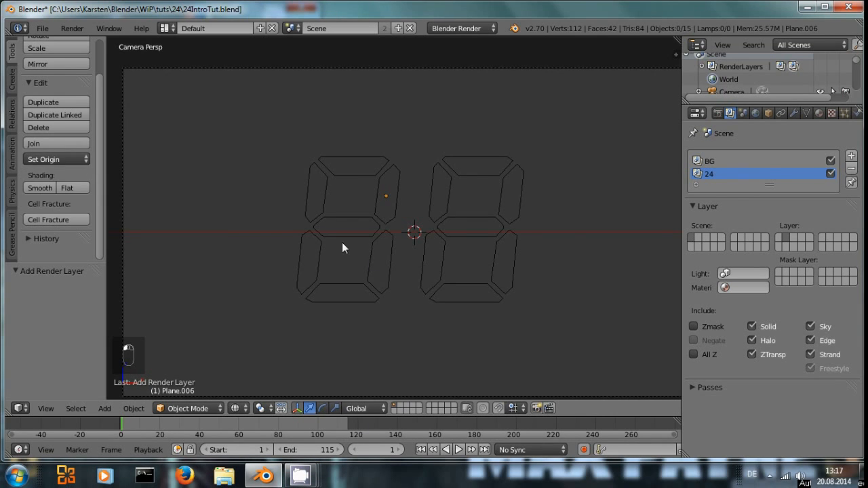
scroll(333, 239, down, 2)
scroll(321, 237, up, 1)
key(ctrl+b)
drag(297, 158, 446, 296)
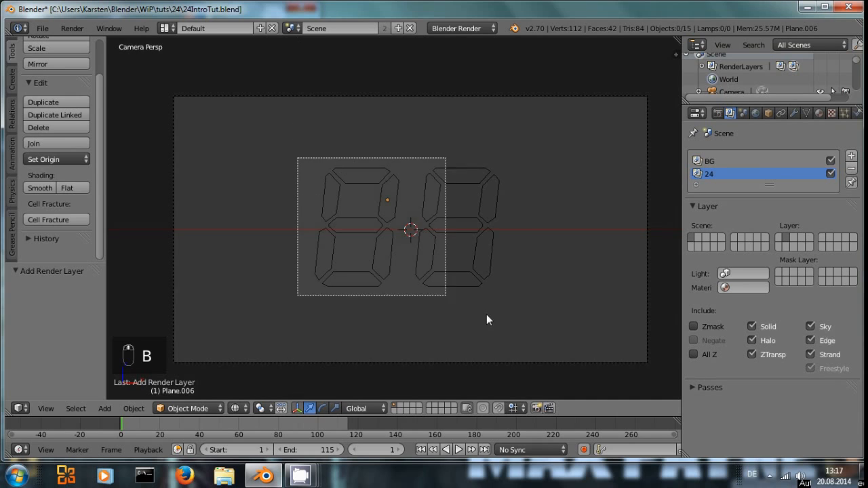
drag(487, 315, 522, 322)
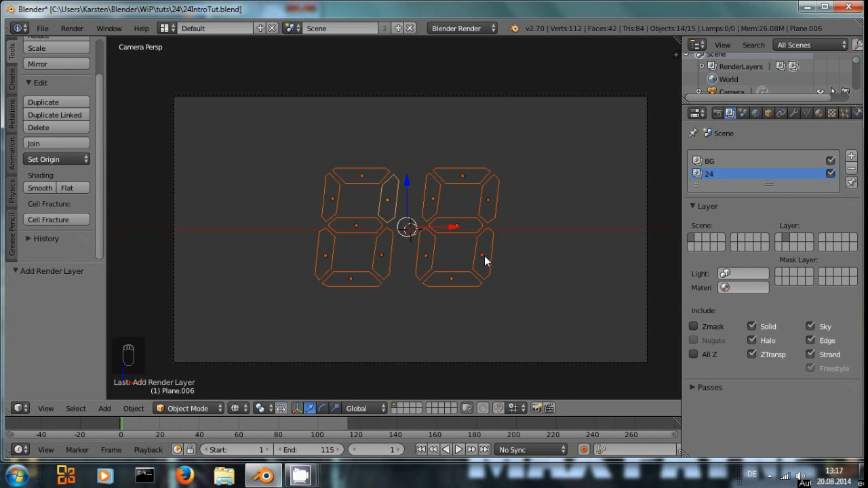
Step: Duplicate the selected segments in place and move the duplicates to the second scene layer
key(shift+d)
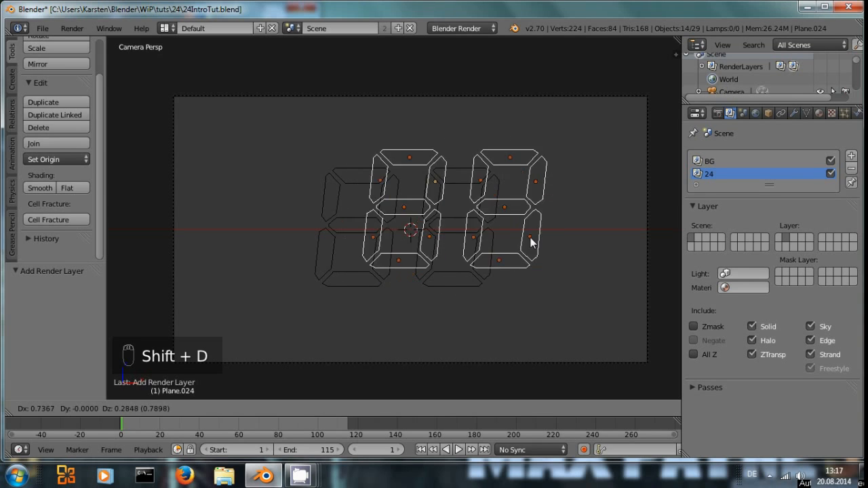
right_click(499, 248)
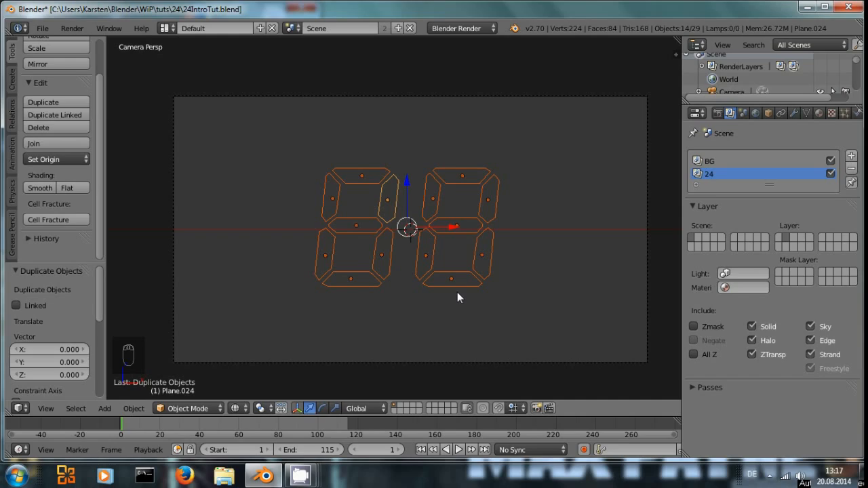
key(m)
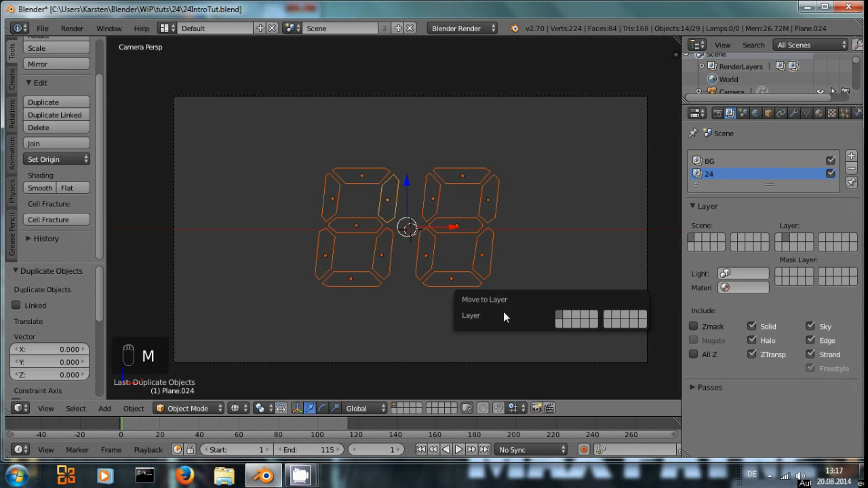
click(568, 315)
click(403, 406)
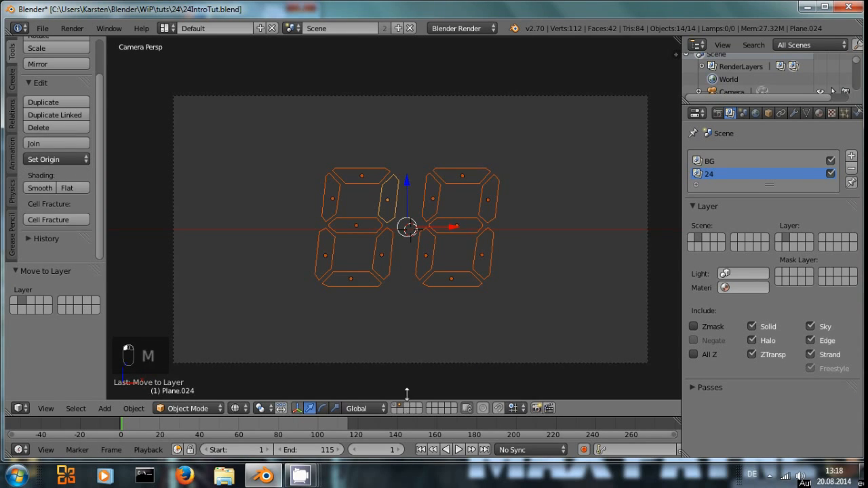
Step: Select and delete four duplicated segments so the remaining segments spell 24
scroll(529, 234, up, 3)
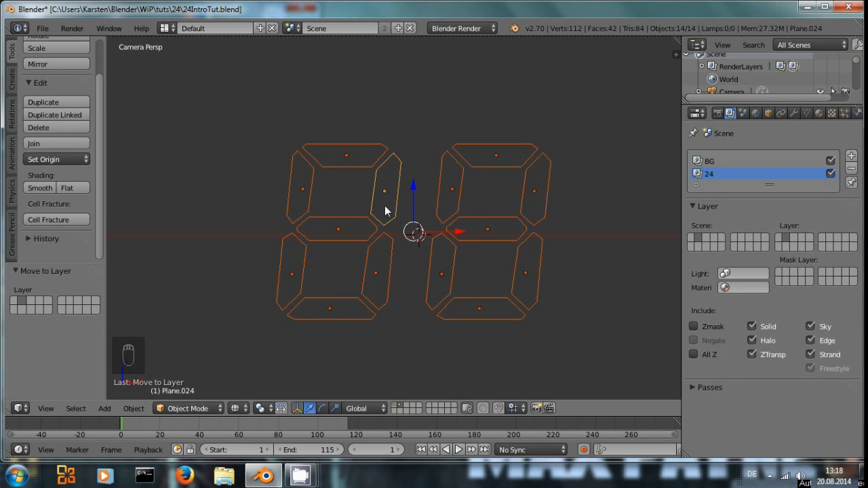
scroll(384, 207, down, 3)
scroll(406, 234, up, 3)
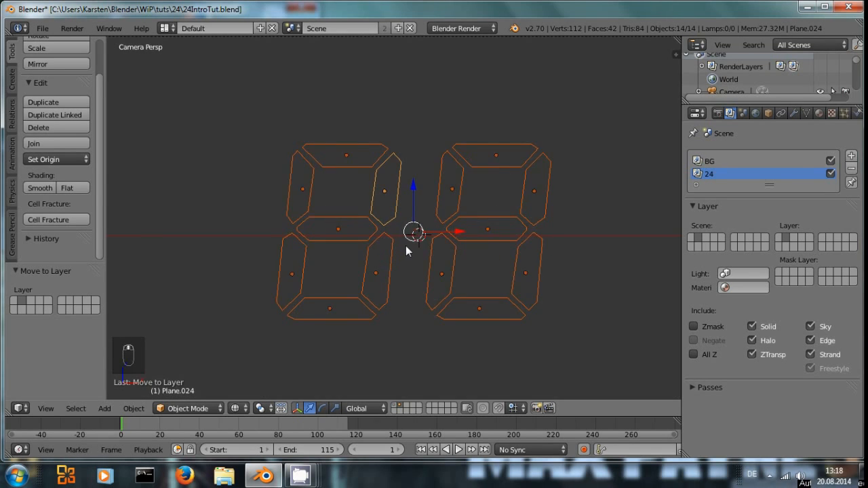
key(a)
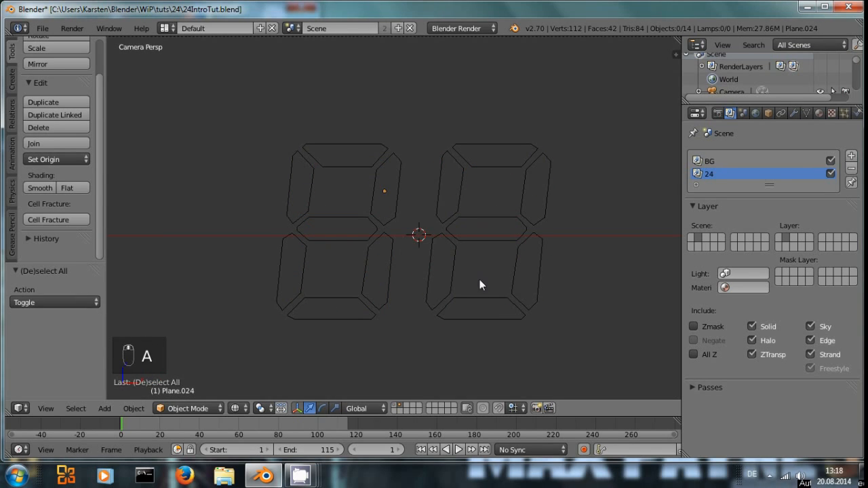
scroll(406, 170, down, 1)
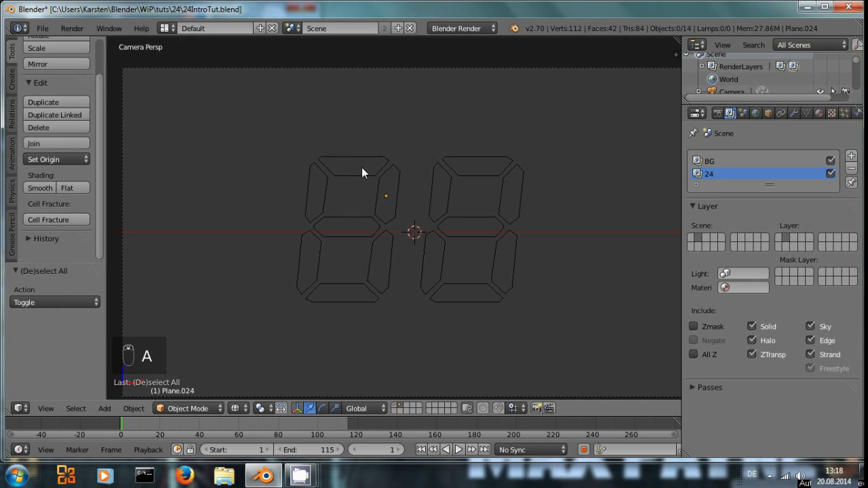
right_click(326, 189)
shift+right_click(373, 249)
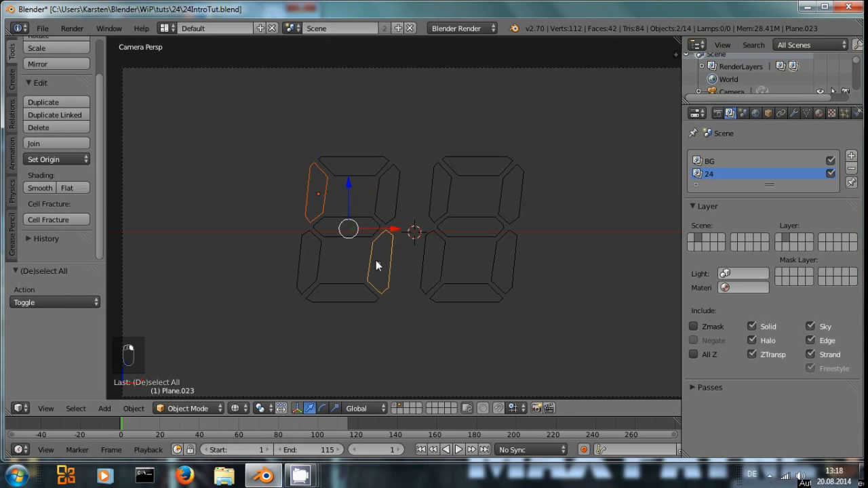
shift+right_click(470, 168)
shift+right_click(427, 263)
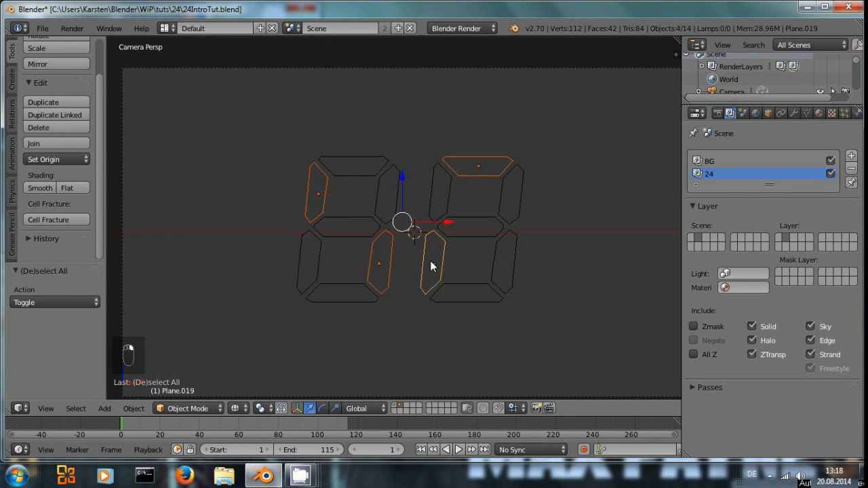
key(x)
click(471, 271)
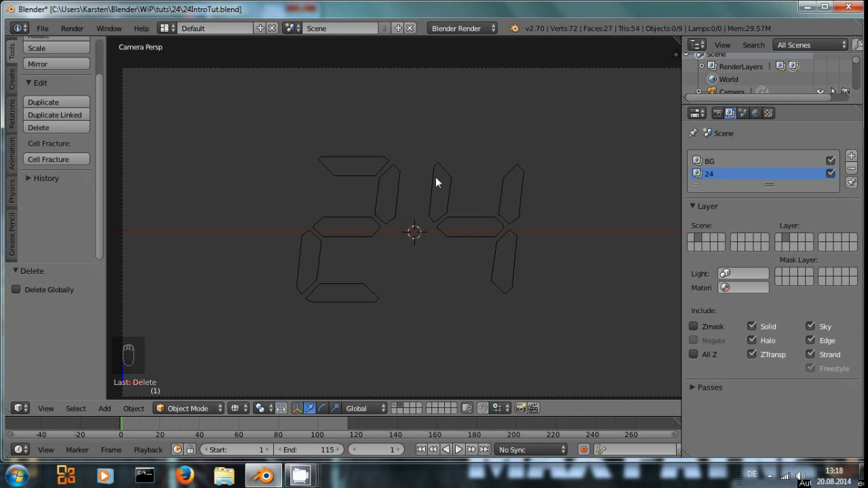
Step: Return to the first scene layer and select the upper-left segment of the right digit
click(397, 407)
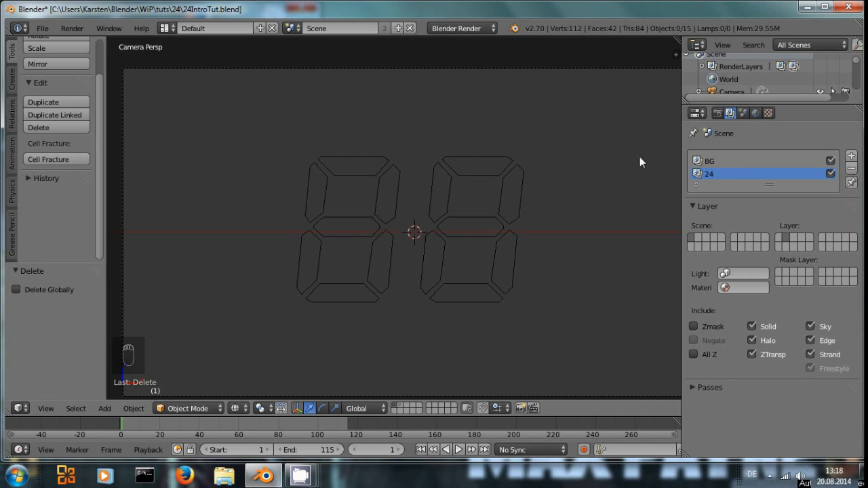
right_click(441, 194)
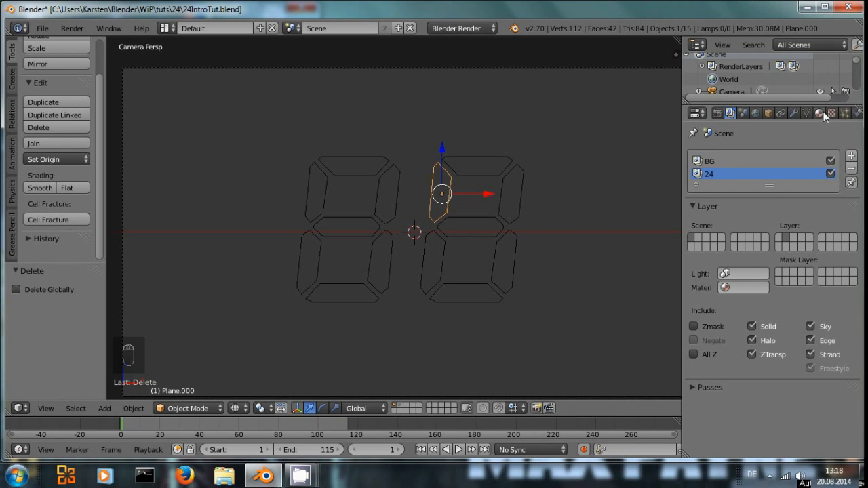
click(741, 161)
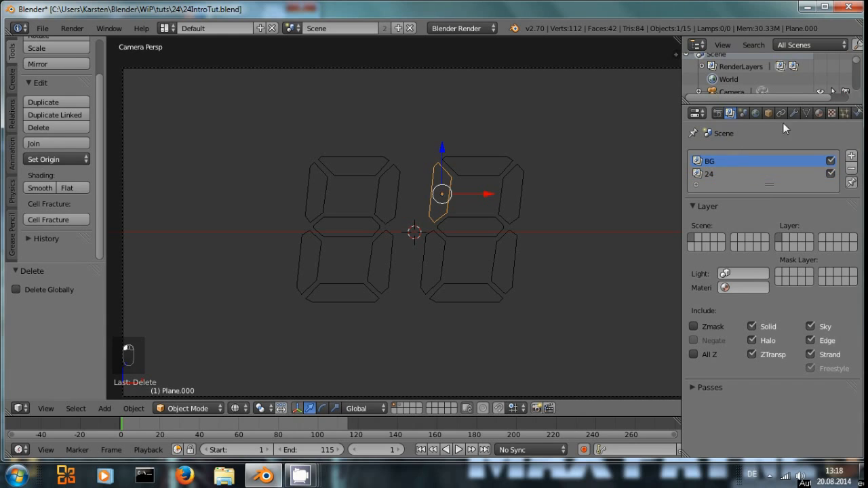
Step: Enable Z Transparency on the segment's material and set its Alpha to 0.3
click(819, 113)
scroll(767, 347, down, 5)
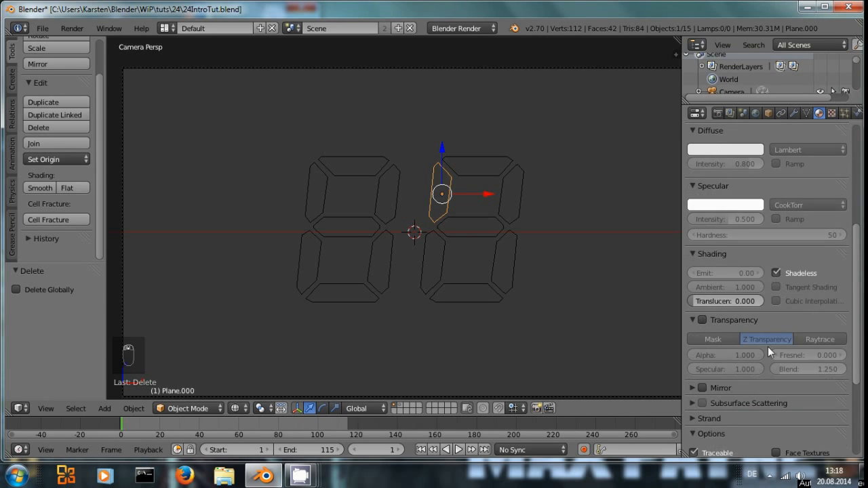
scroll(756, 282, up, 3)
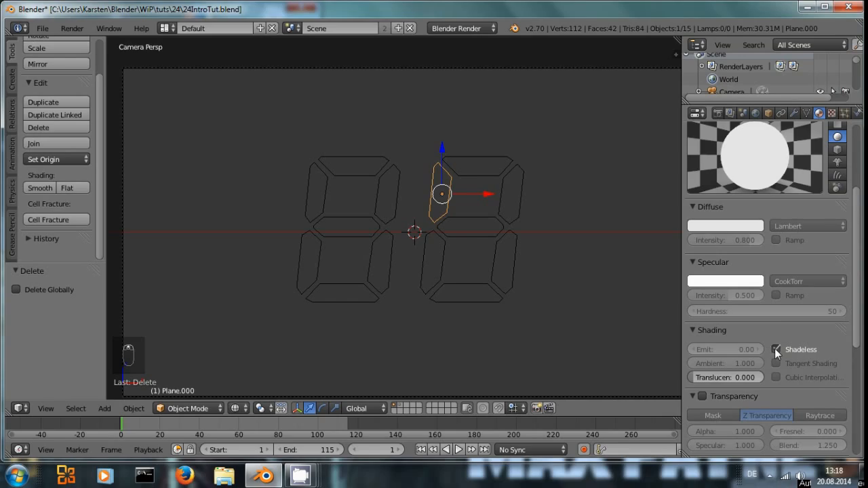
scroll(775, 346, down, 2)
click(703, 345)
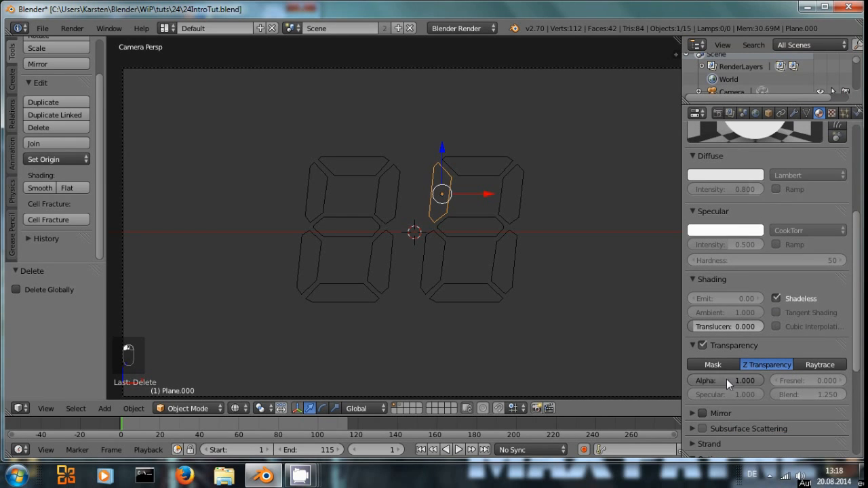
click(726, 379)
text(0)
key(Return)
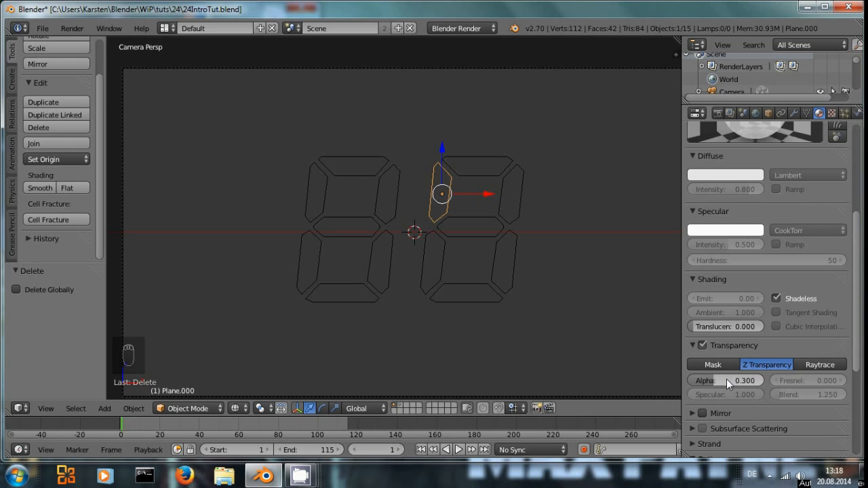
Step: Set the material's diffuse colour to orange
scroll(732, 275, up, 2)
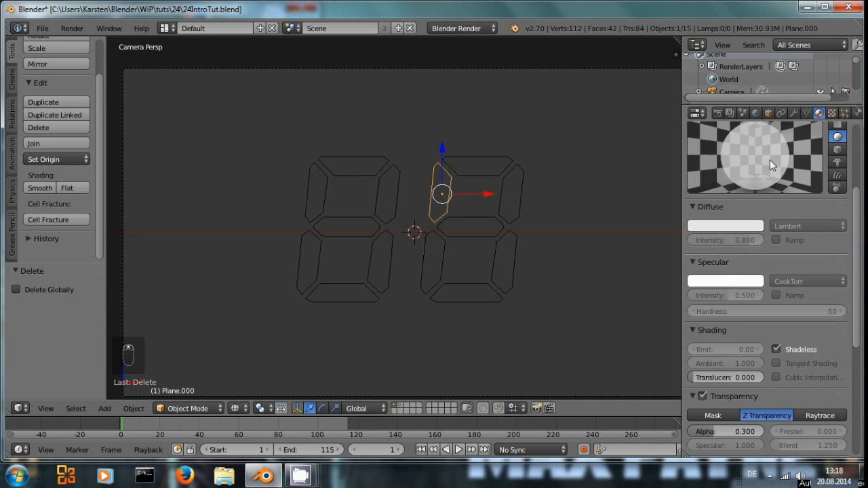
click(738, 225)
drag(682, 130, 680, 149)
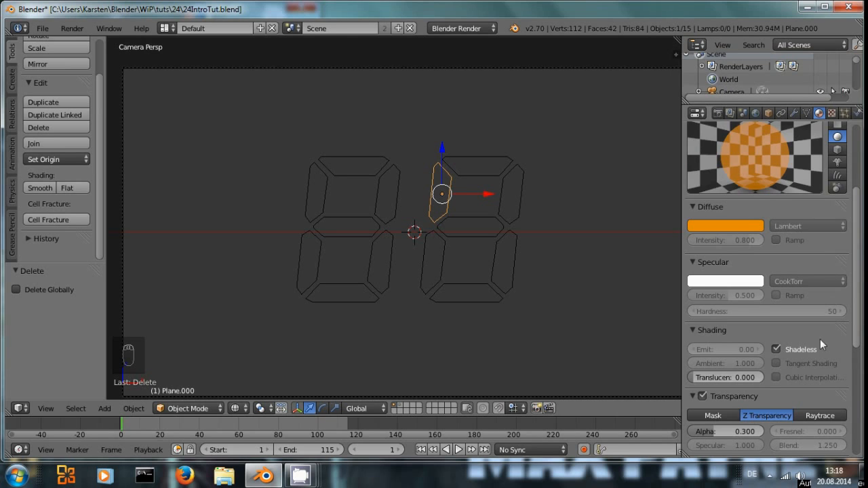
Step: Set the segment material's transparency Alpha to 0.2
scroll(810, 367, down, 2)
click(716, 374)
text(0)
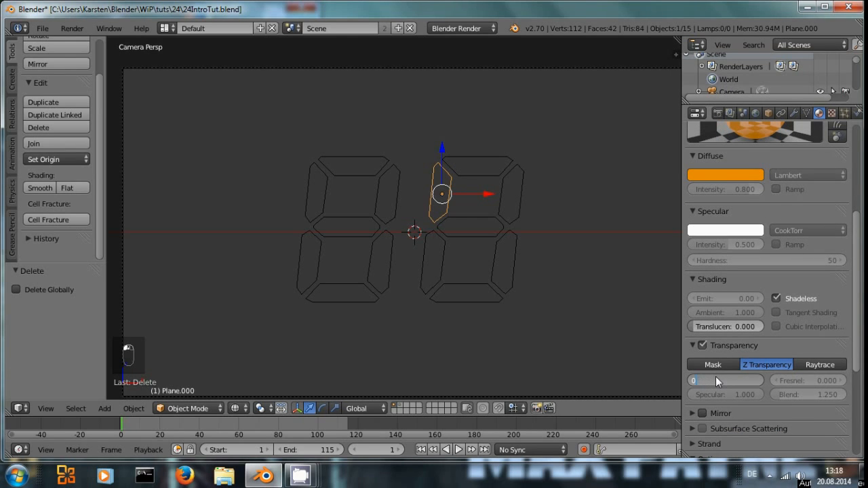
text(.2)
key(Return)
Step: Render the camera view to check the display, then close the render
scroll(668, 256, up, 1)
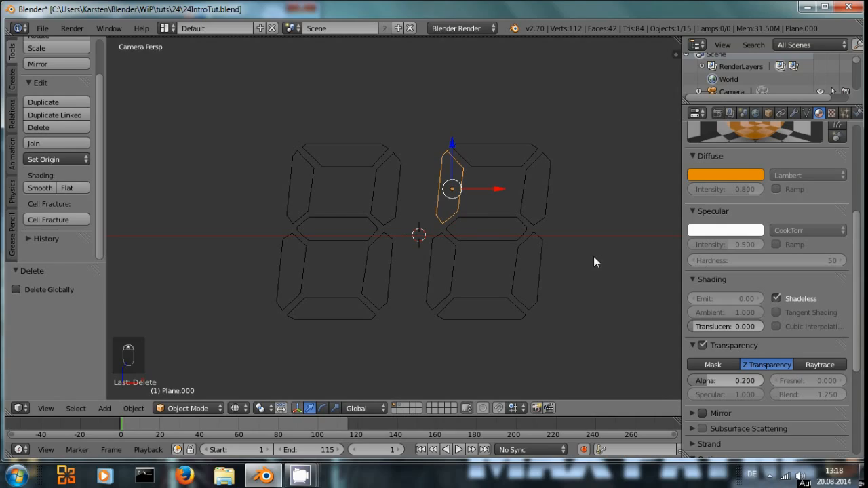
key(F12)
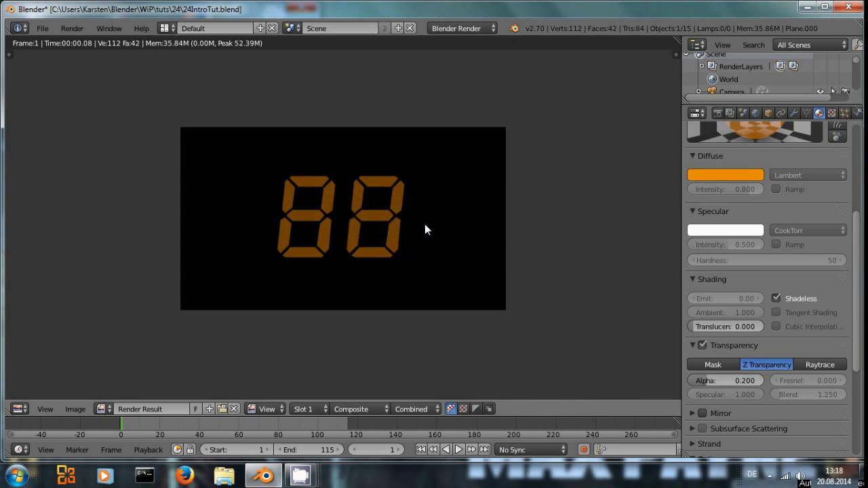
key(Escape)
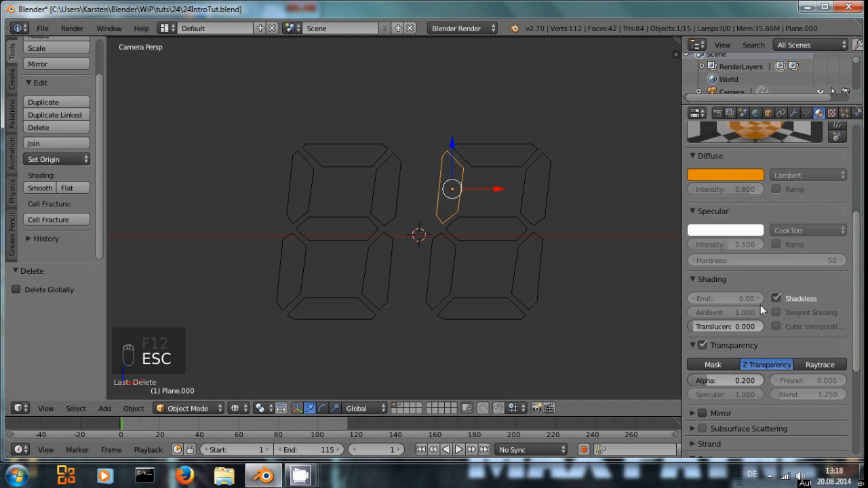
Step: Rename the segment material to 88
scroll(760, 304, up, 6)
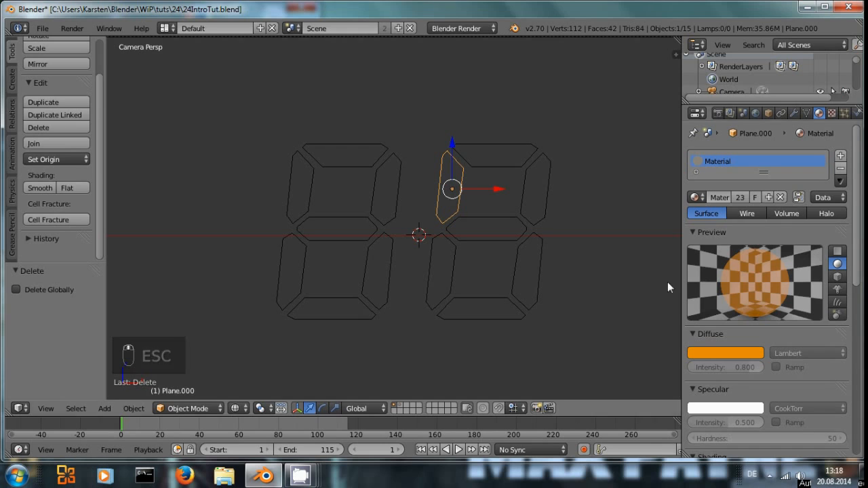
click(719, 197)
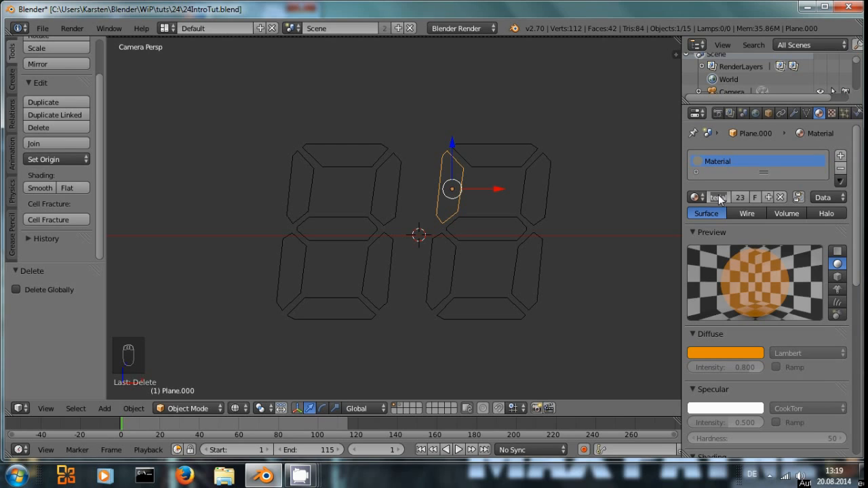
text(88)
key(Return)
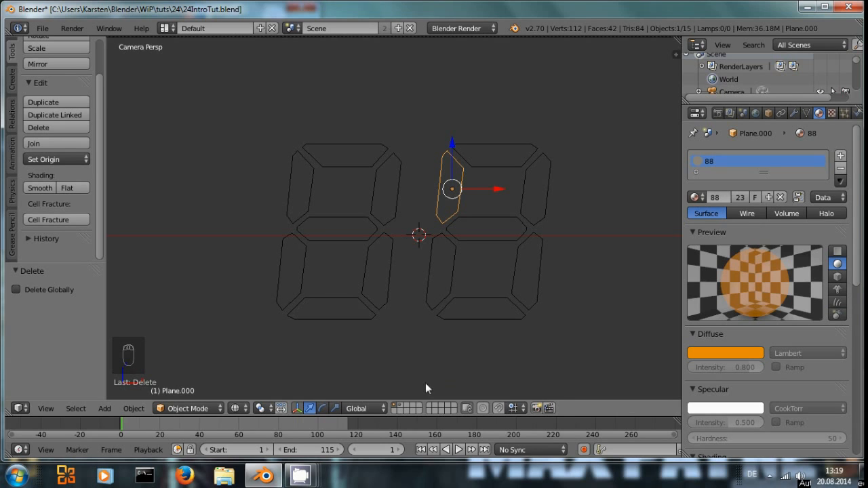
Step: Switch between the two scene layers and select several segments to compare which material each uses
click(398, 405)
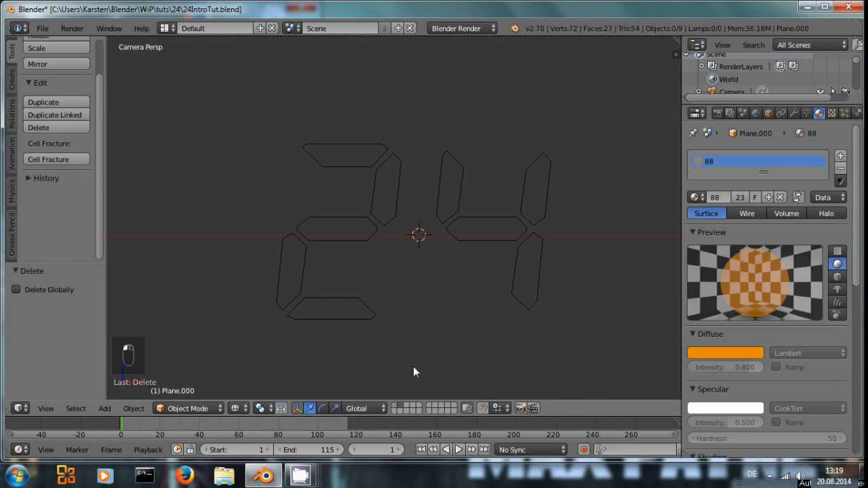
right_click(447, 197)
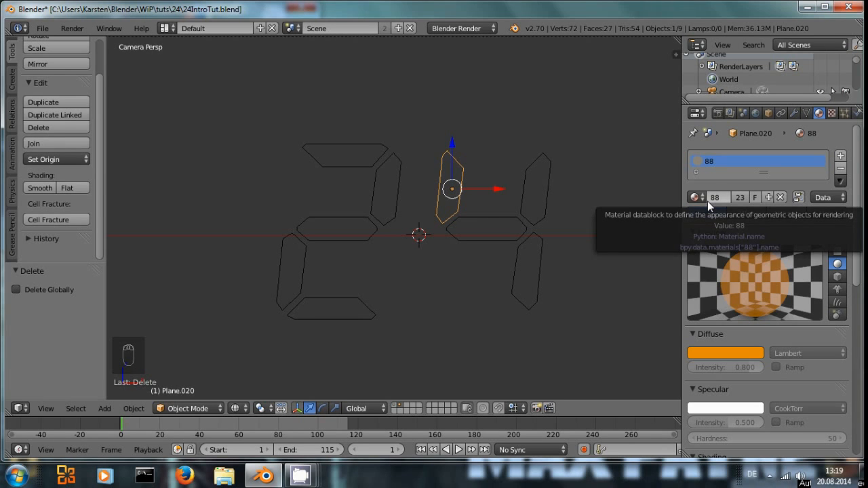
click(396, 405)
right_click(450, 188)
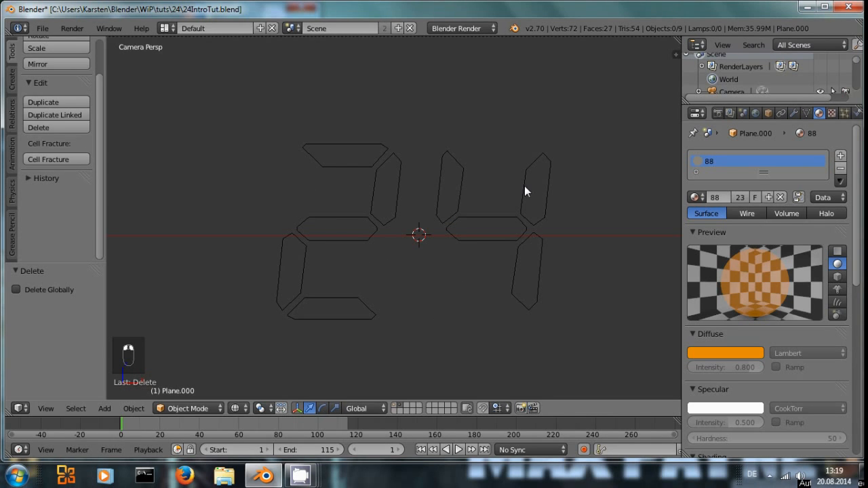
right_click(526, 191)
right_click(489, 228)
right_click(451, 196)
right_click(386, 190)
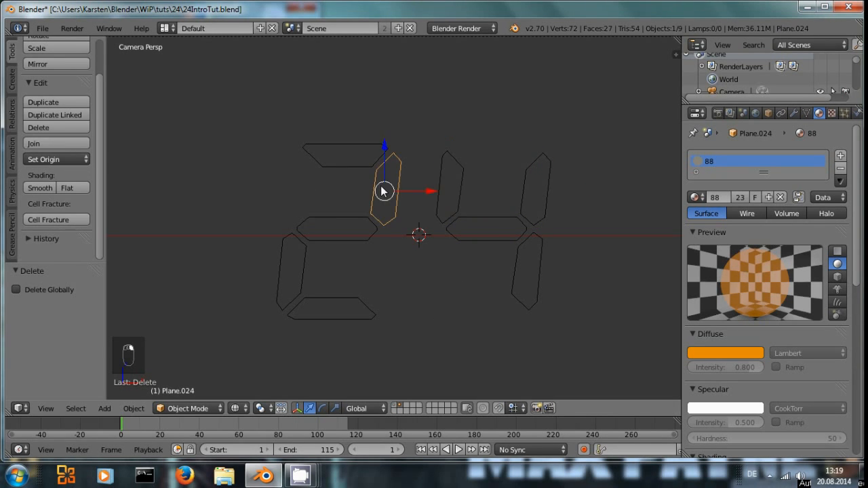
right_click(351, 158)
right_click(333, 229)
right_click(301, 256)
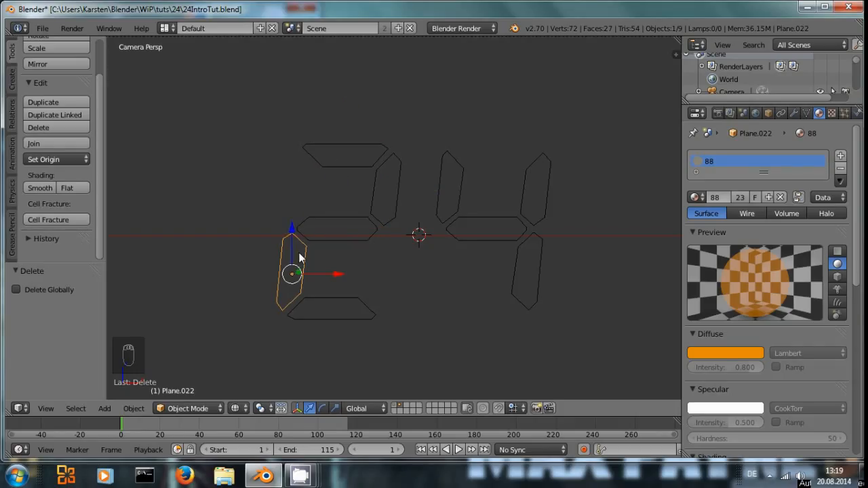
right_click(339, 237)
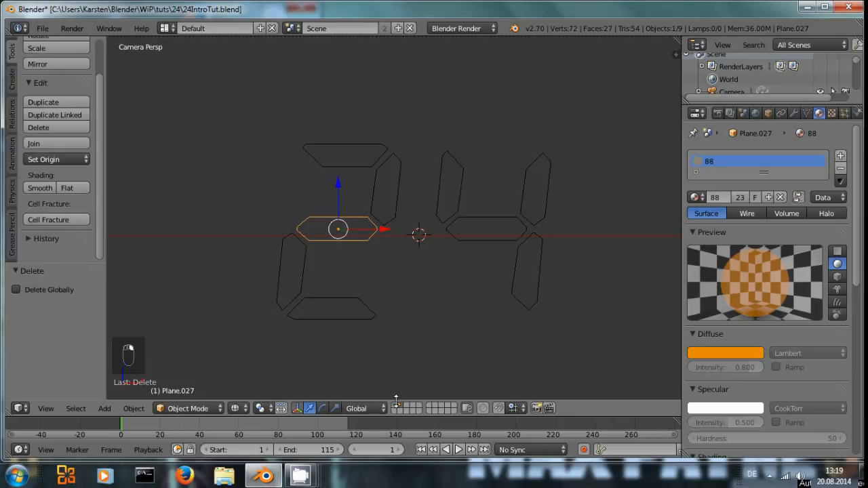
click(394, 405)
scroll(453, 325, down, 3)
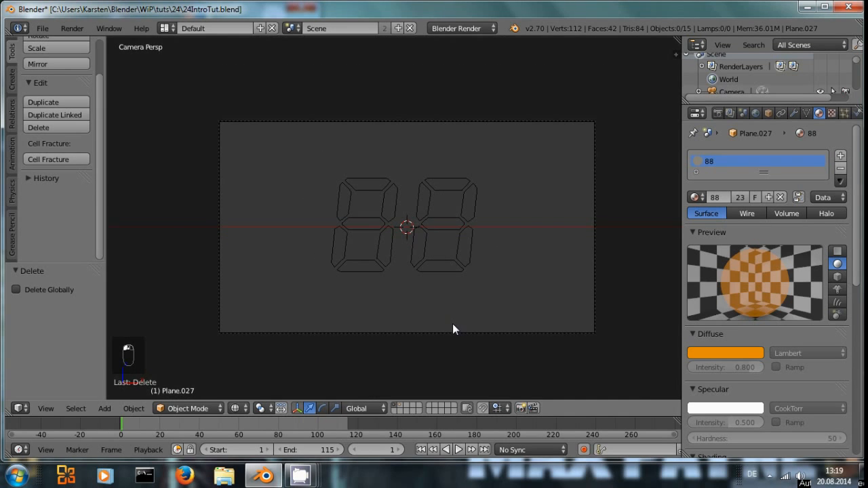
scroll(453, 328, up, 3)
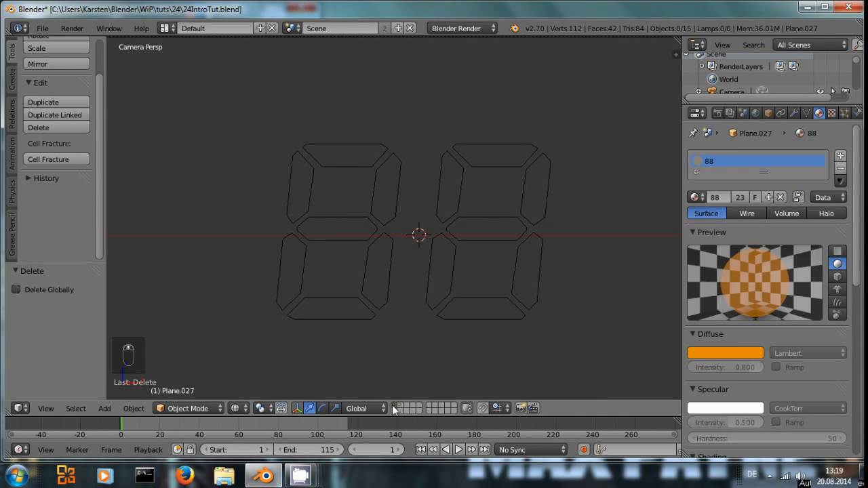
click(392, 405)
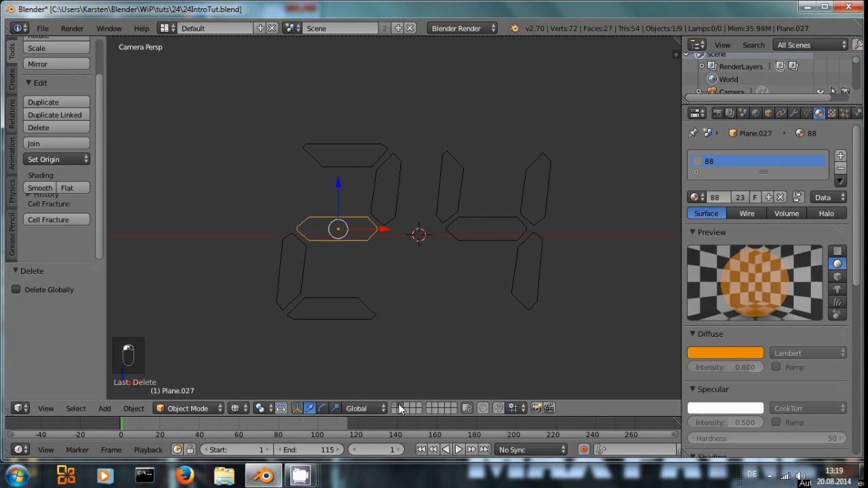
Step: Remove the material slot from the upper-left segment of the 4 on the second layer
right_click(454, 187)
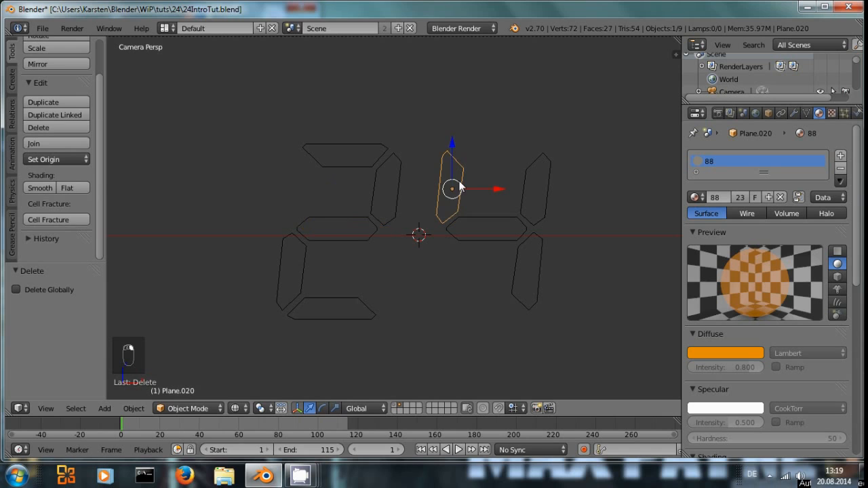
click(697, 197)
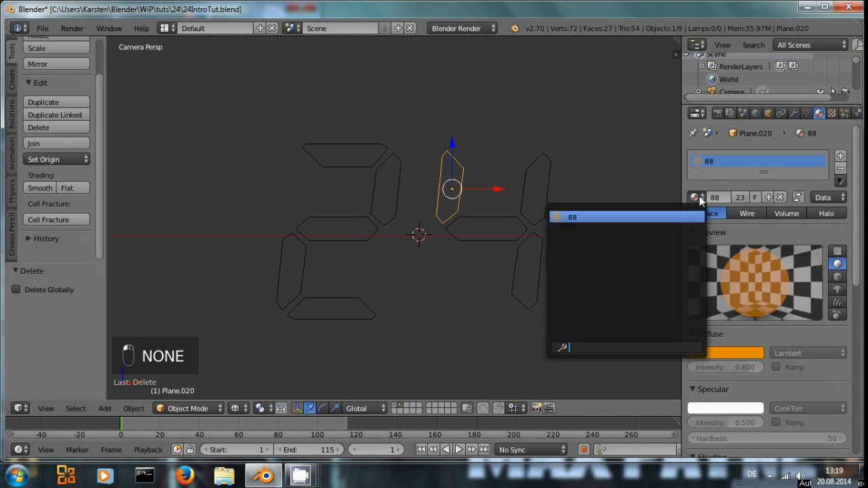
click(840, 167)
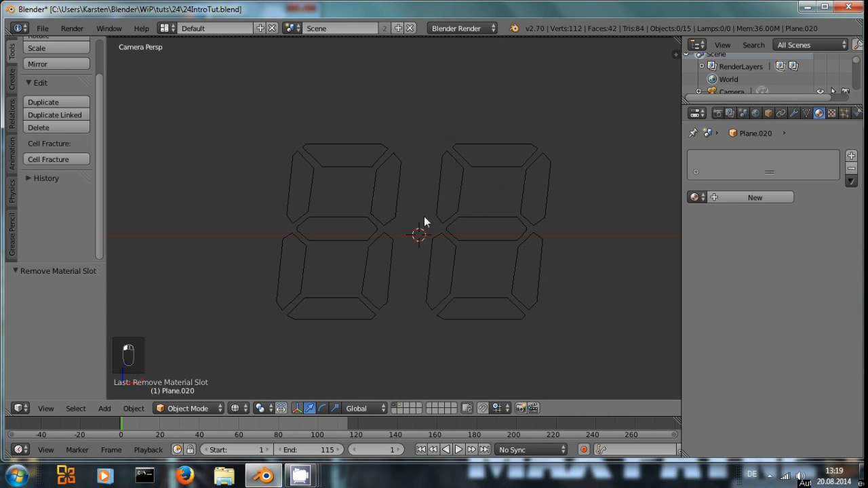
right_click(451, 195)
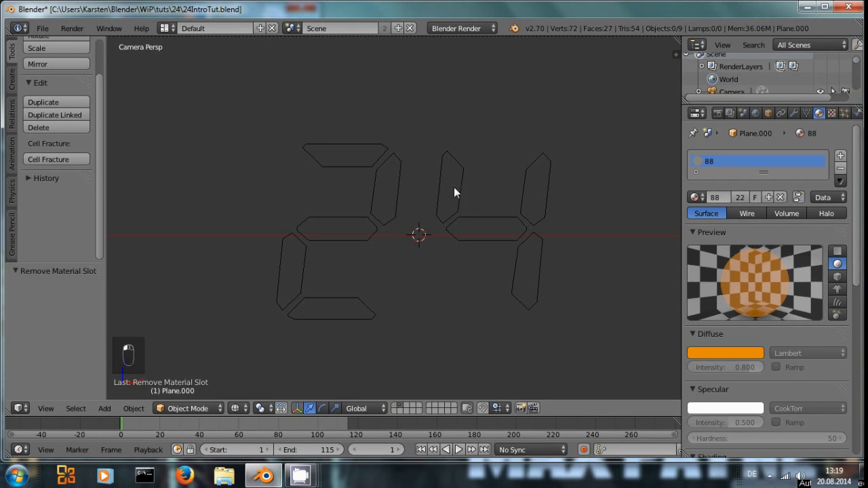
right_click(454, 189)
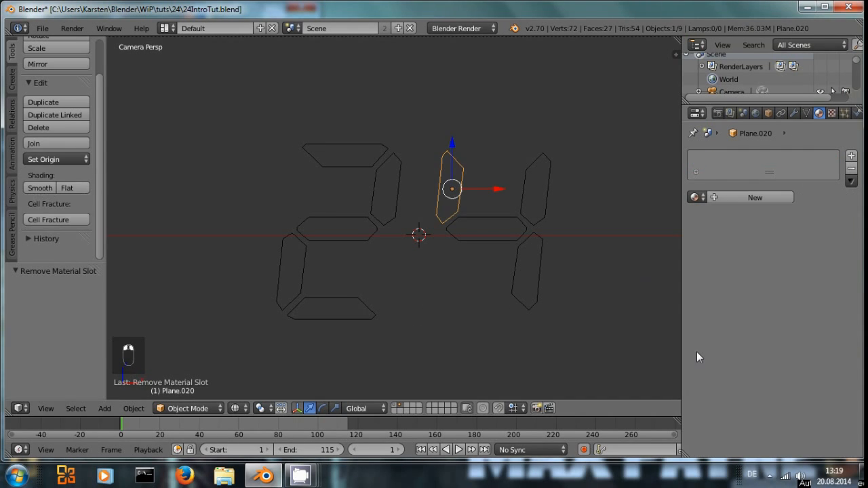
Step: Add a new material to that segment, link it to material 88, and make it a single-user copy
click(729, 196)
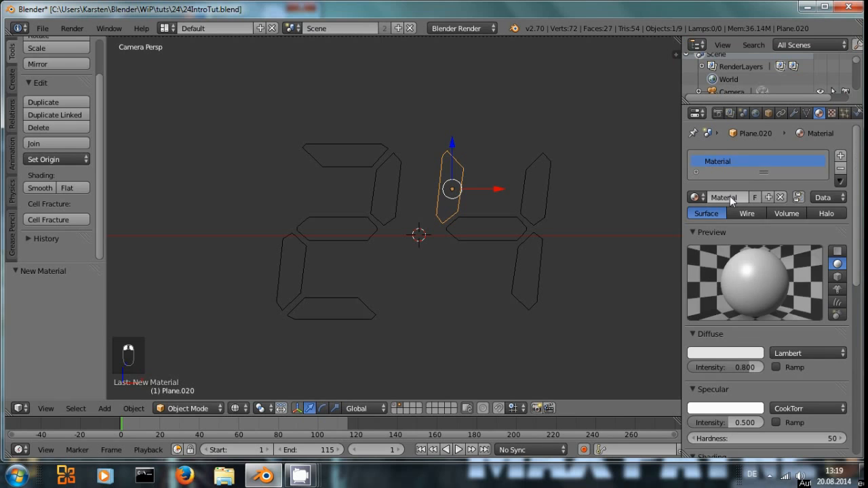
click(693, 197)
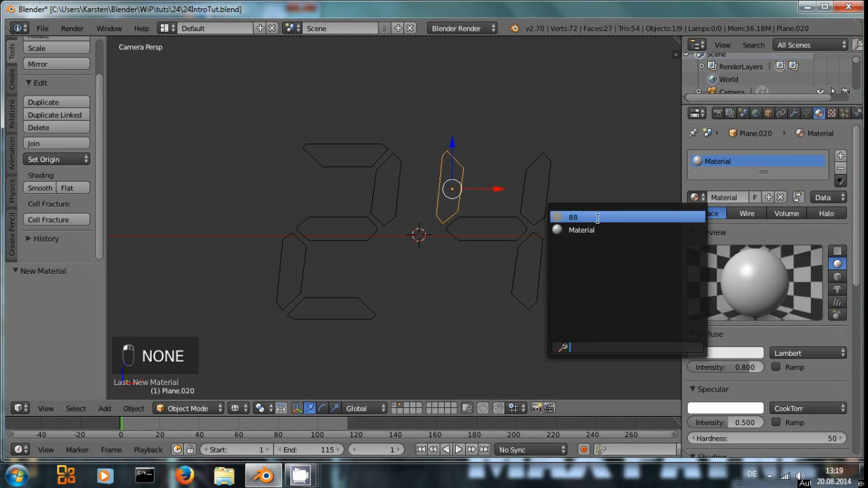
click(699, 215)
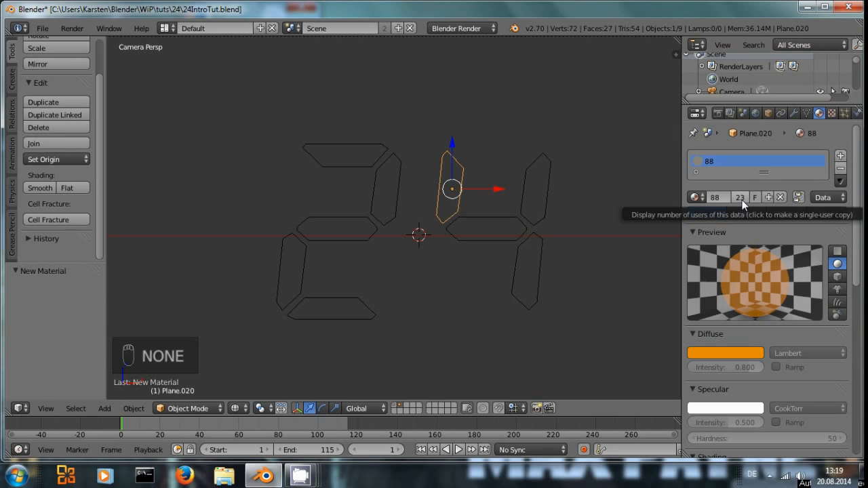
click(742, 200)
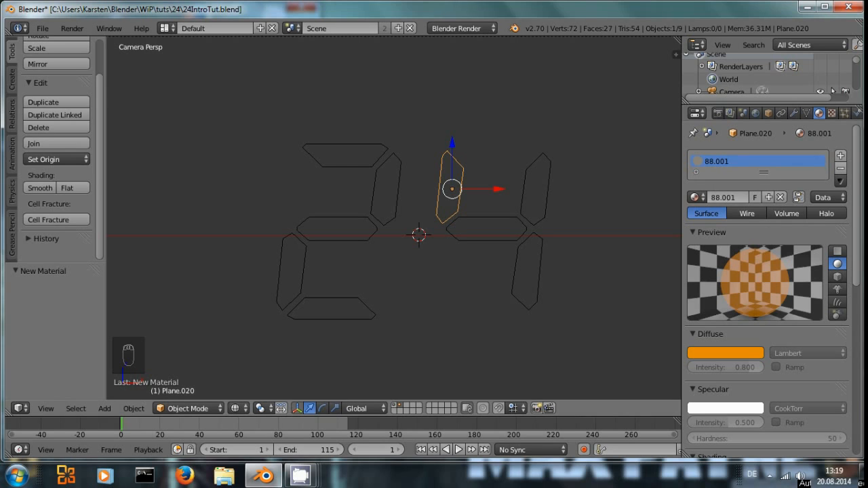
Step: Select segments on both layers to compare their material links and user counts
click(395, 405)
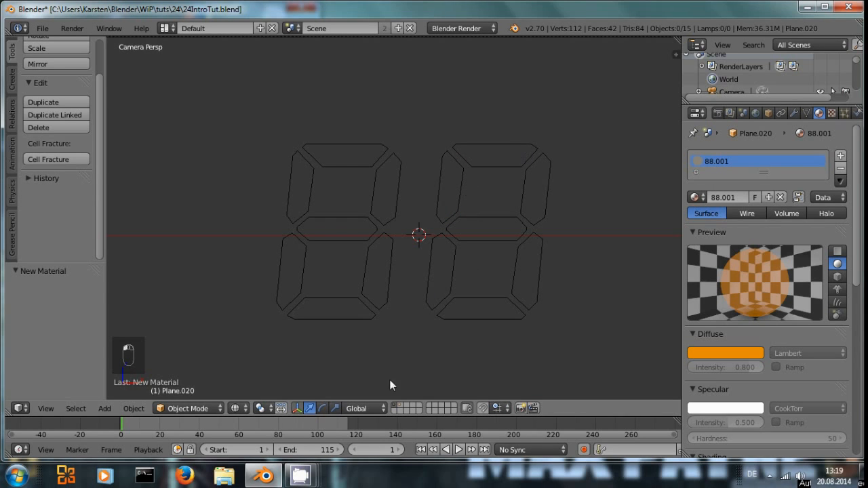
right_click(505, 222)
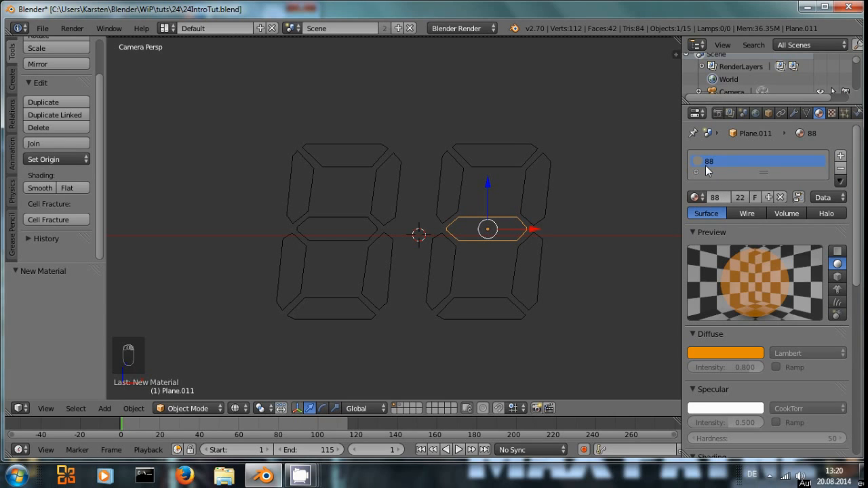
click(400, 405)
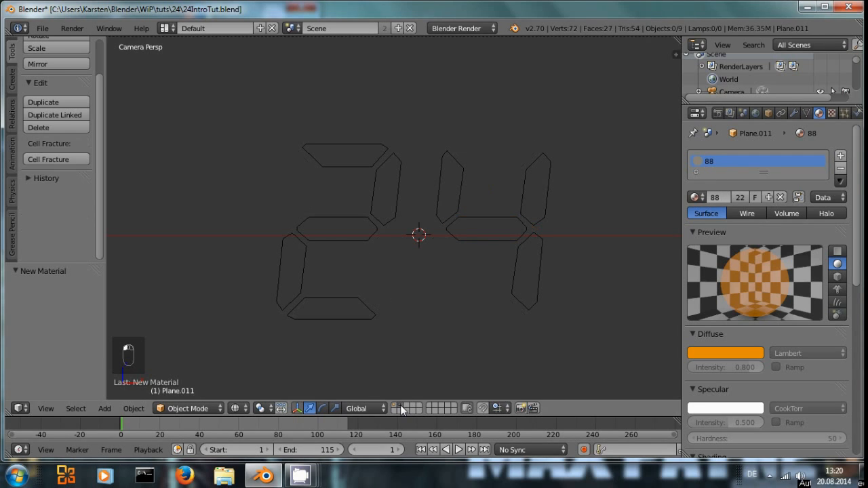
right_click(451, 188)
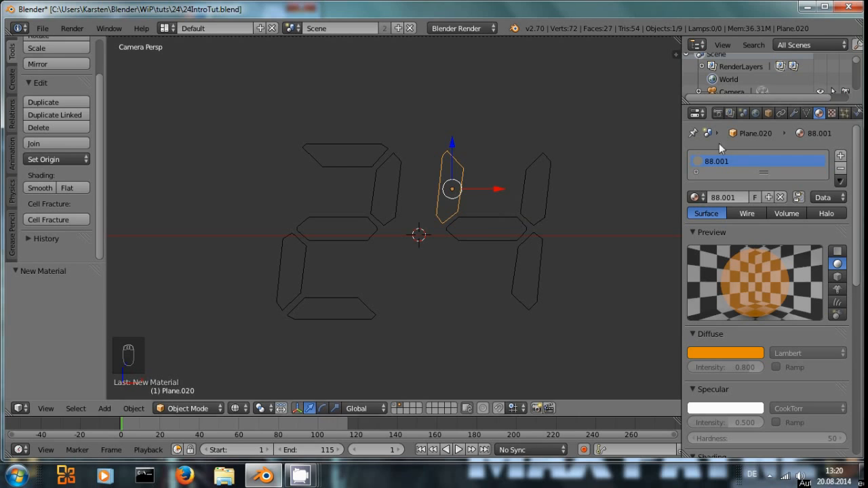
right_click(510, 219)
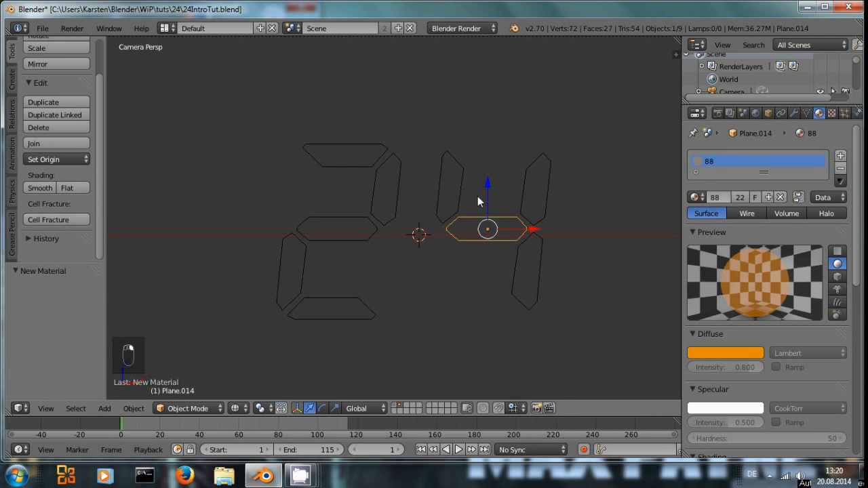
right_click(450, 182)
right_click(501, 217)
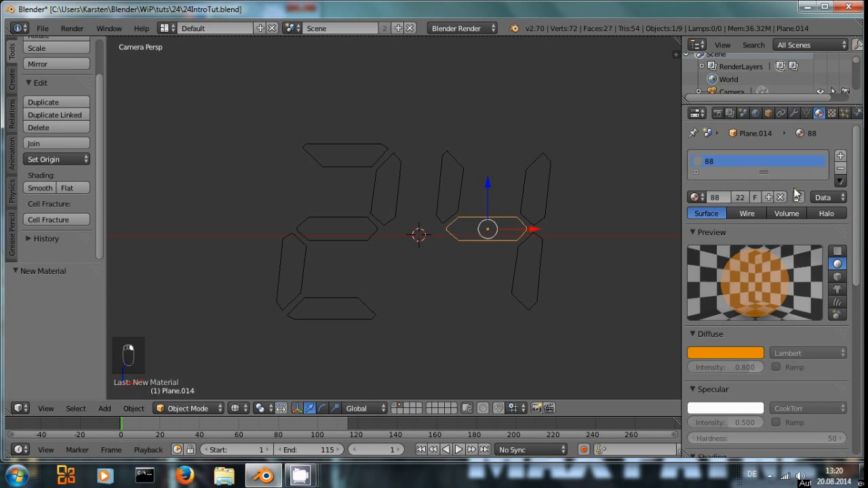
Step: Make the material of the middle segment of the 4 a single-user copy
right_click(381, 189)
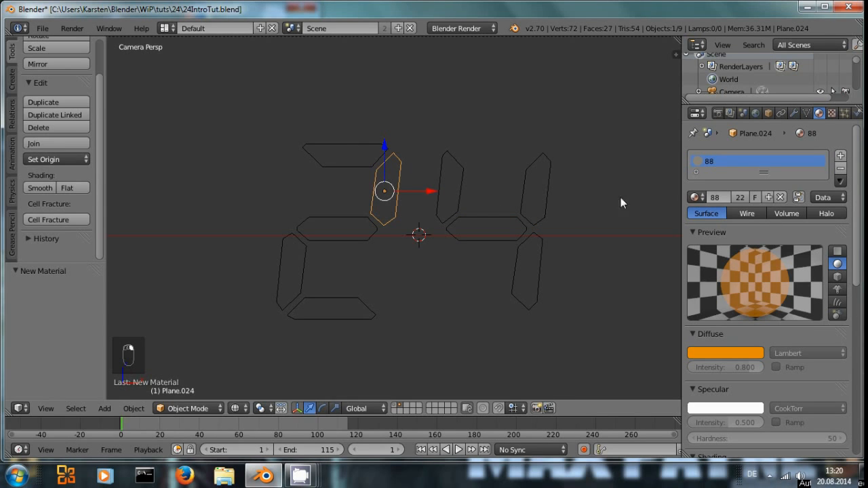
right_click(485, 230)
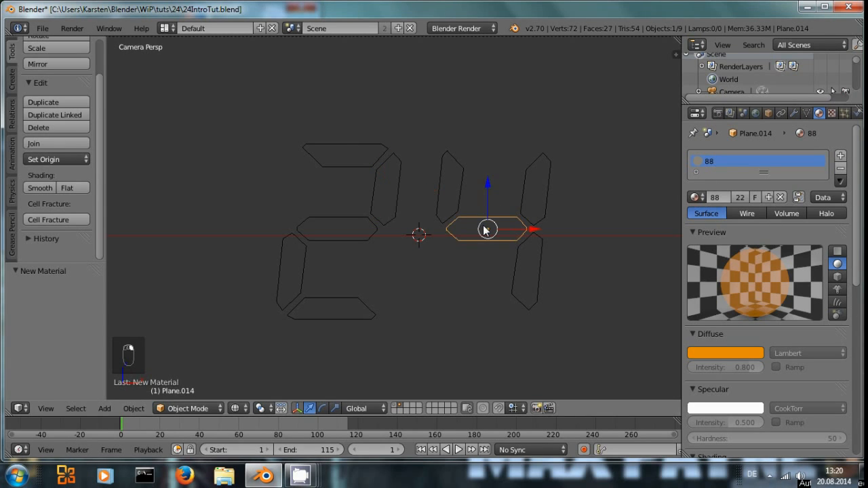
click(741, 197)
Step: Set the transparency alpha of the upper-left segment's material on the 4 to 0.8
right_click(464, 178)
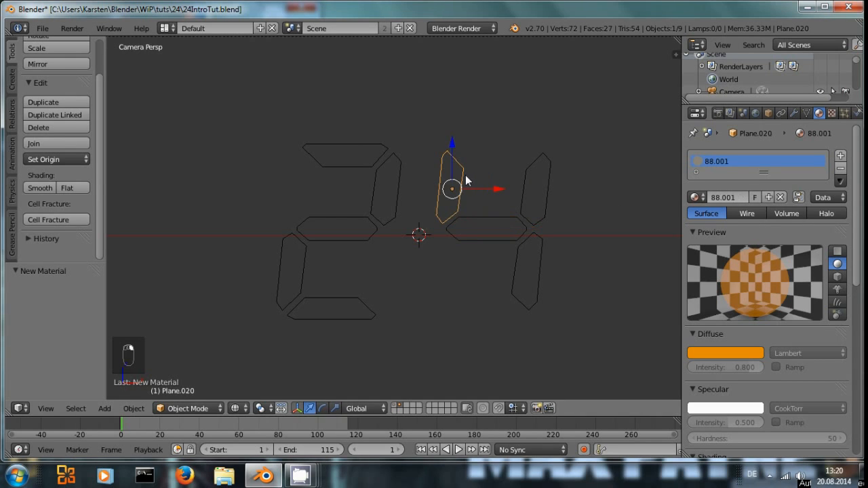
scroll(740, 274, down, 3)
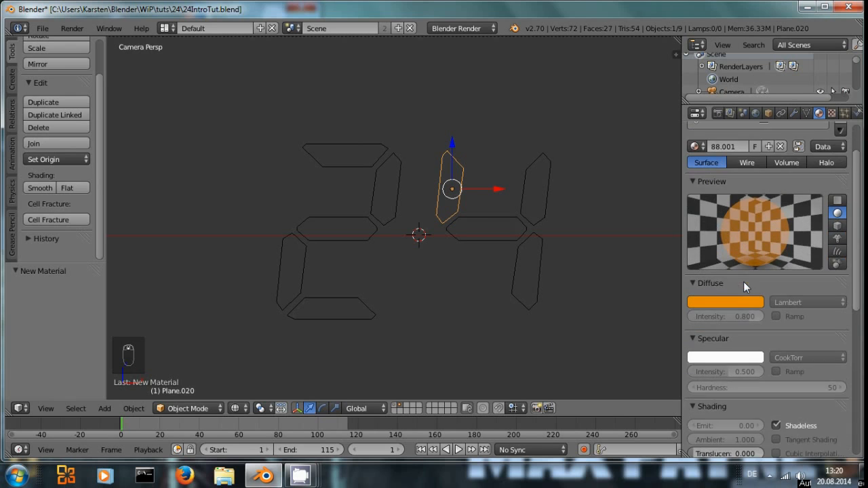
scroll(753, 224, up, 1)
scroll(750, 339, down, 3)
scroll(747, 354, down, 2)
click(720, 406)
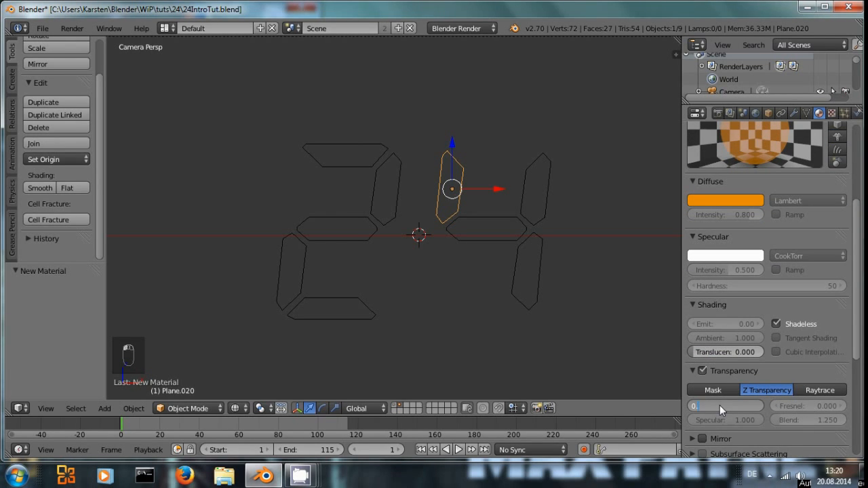
text(8)
key(Return)
scroll(777, 367, up, 2)
click(776, 374)
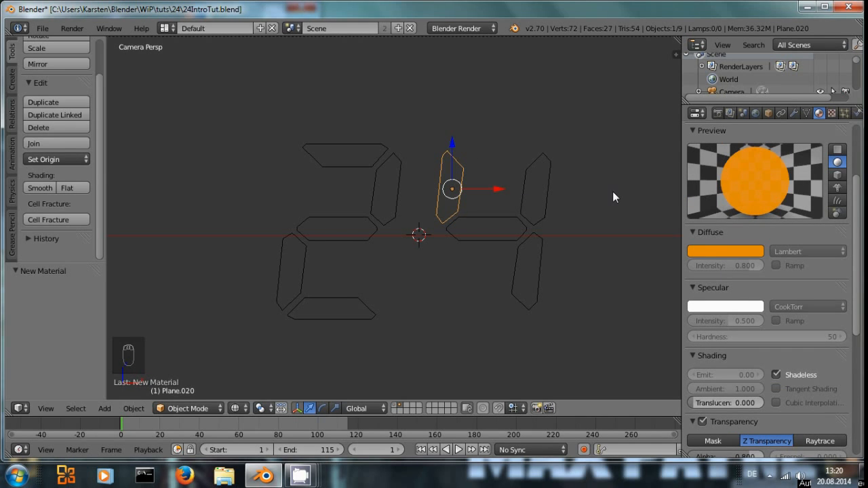
Step: Select all segments forming the 24, rename the active material to 24, and copy it to the other selected segments
right_click(540, 187)
right_click(442, 178)
shift+right_click(484, 217)
shift+right_click(553, 177)
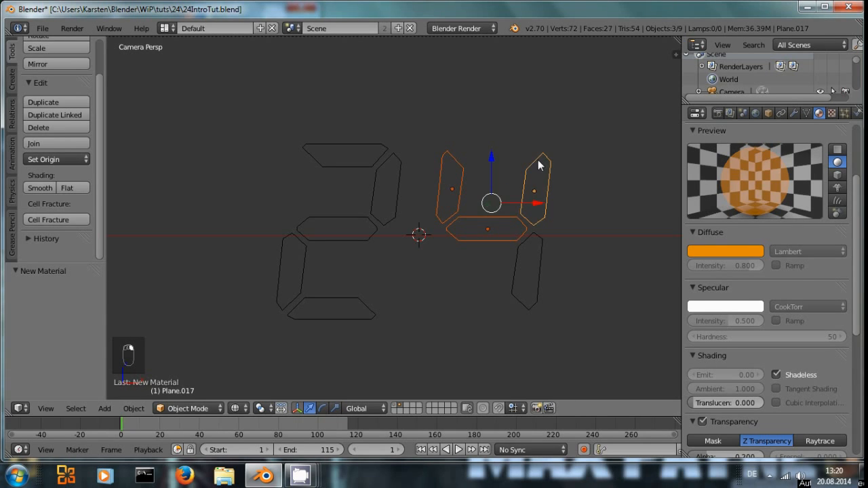
shift+right_click(502, 268)
shift+right_click(393, 185)
shift+right_click(347, 148)
shift+right_click(344, 217)
shift+right_click(300, 278)
shift+right_click(335, 304)
shift+right_click(460, 179)
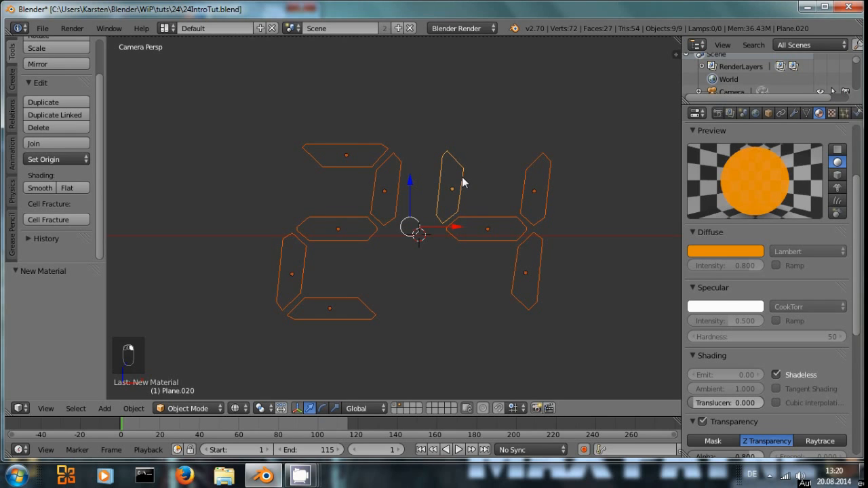
scroll(763, 217, up, 5)
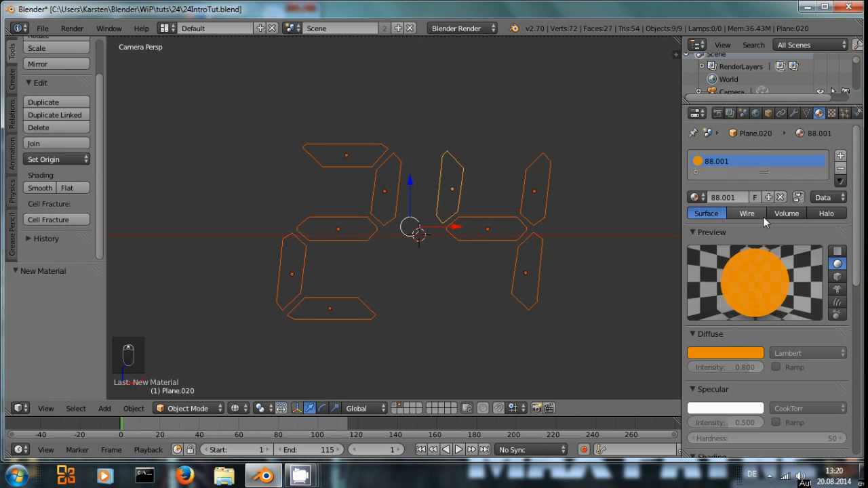
click(721, 198)
text(24)
key(Return)
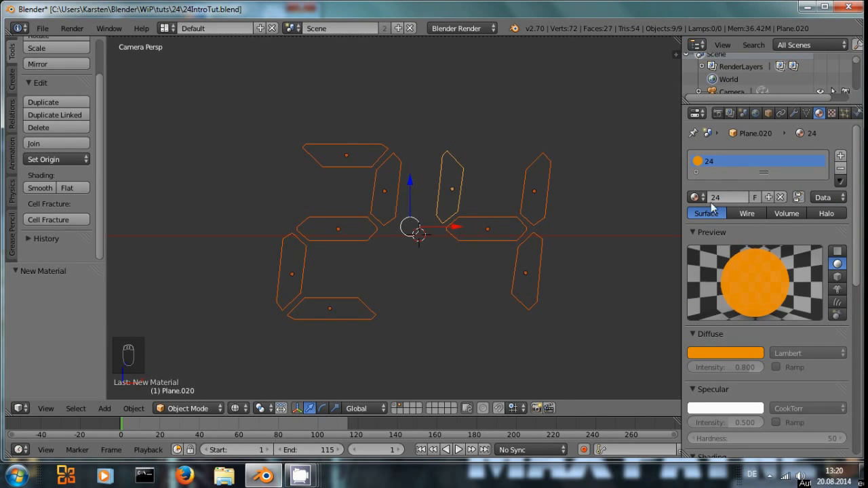
click(841, 182)
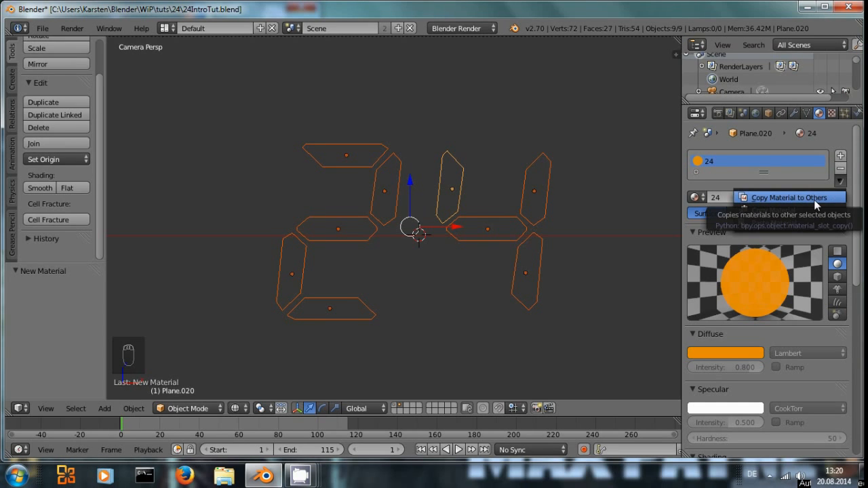
click(814, 199)
Step: Select each segment of the 24 one by one to check its material
right_click(489, 225)
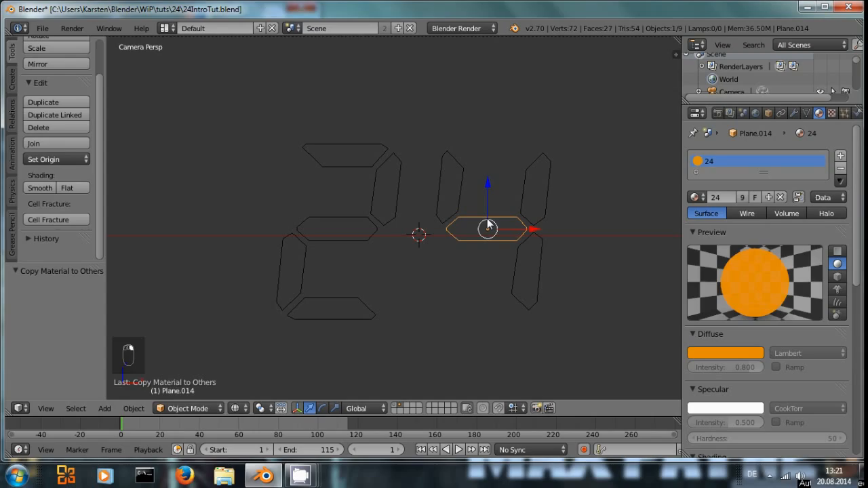
right_click(544, 187)
right_click(526, 254)
right_click(388, 194)
right_click(352, 161)
right_click(342, 229)
right_click(299, 258)
right_click(347, 305)
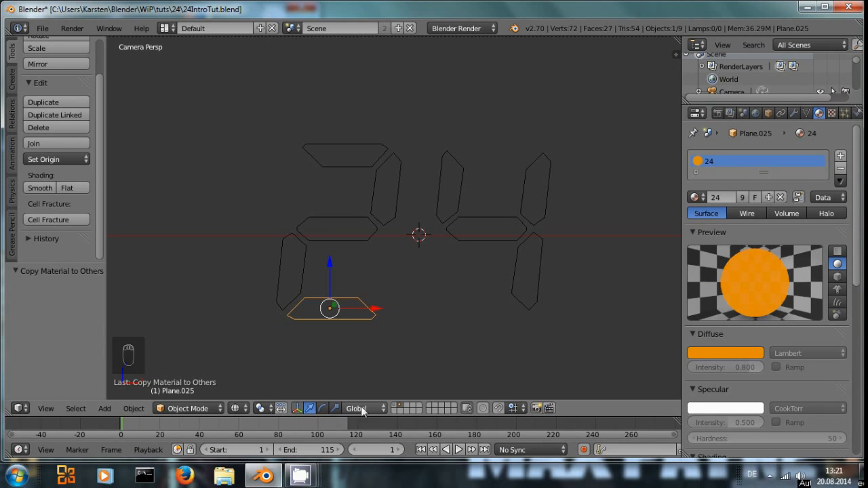
Step: Switch to the layer with the 88 segments, inspect a segment's material list, and render a test image
click(396, 406)
right_click(439, 253)
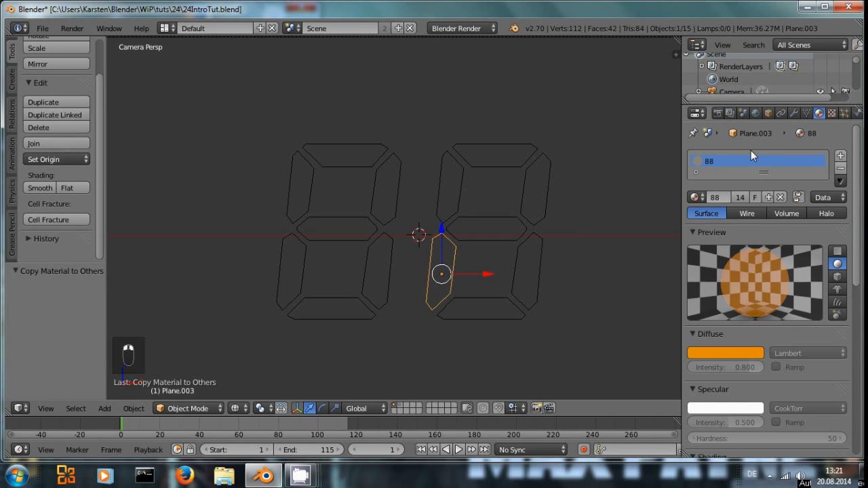
click(696, 198)
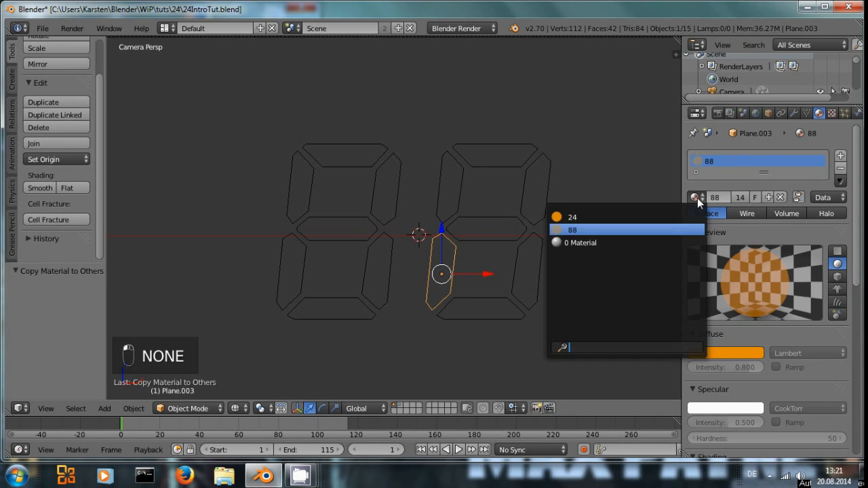
right_click(533, 188)
key(F12)
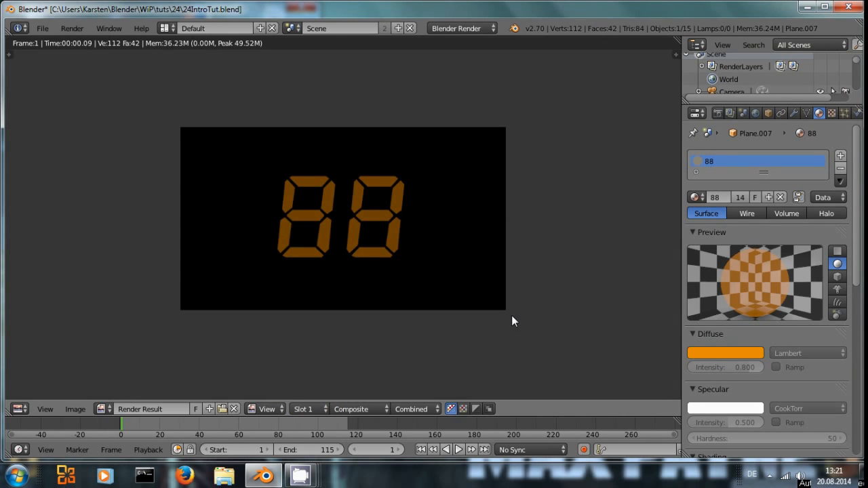
key(Escape)
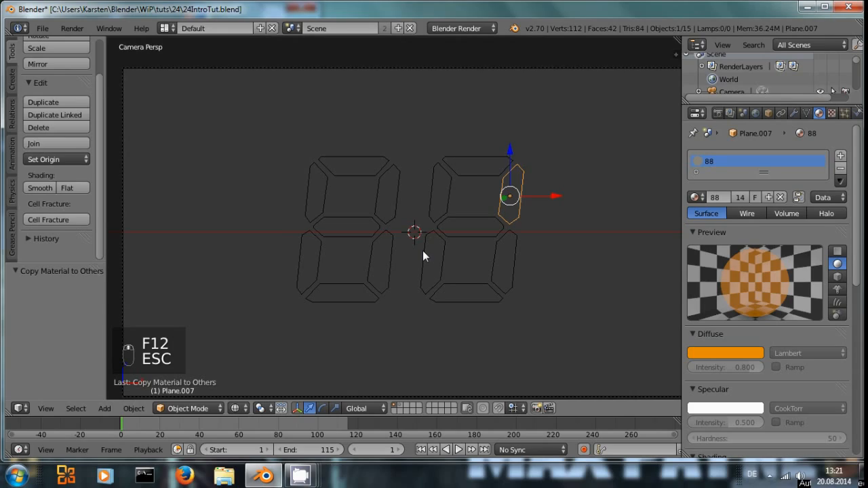
Step: Switch the 3D view to the Node Editor, maximize it, and move the Render Layers node to the upper left
click(23, 408)
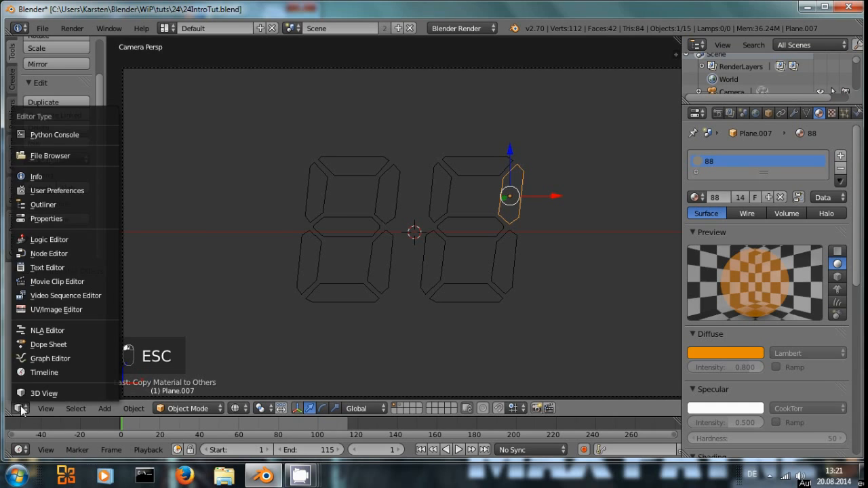
click(63, 256)
scroll(396, 283, down, 1)
scroll(355, 239, up, 4)
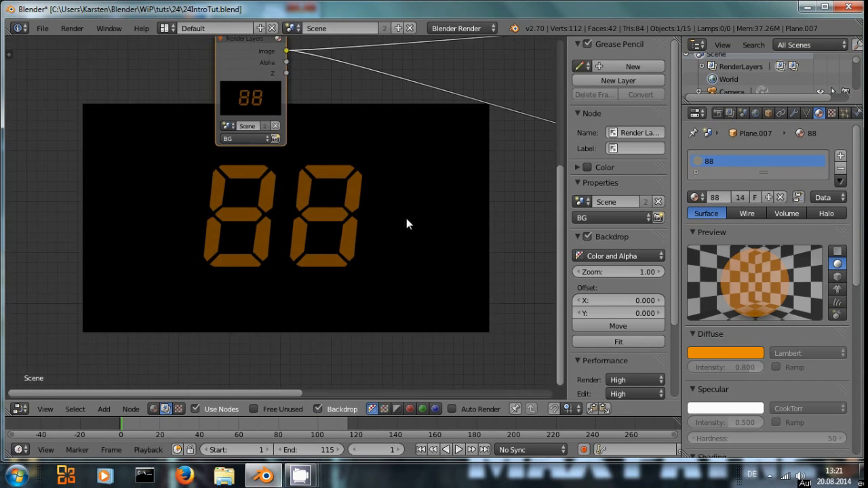
key(Home)
key(ctrl+space)
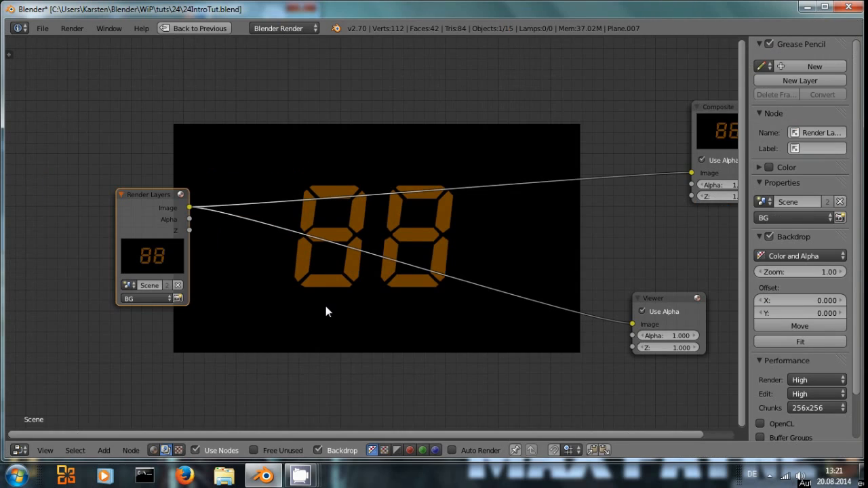
key(n)
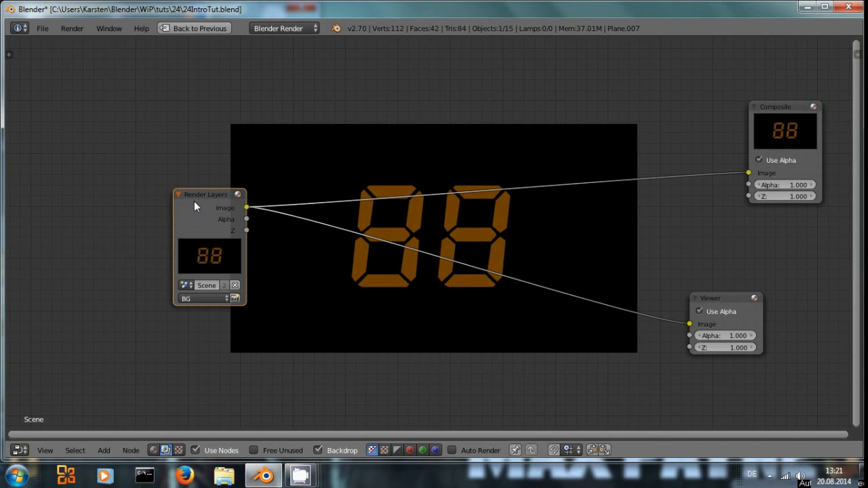
drag(193, 201, 248, 140)
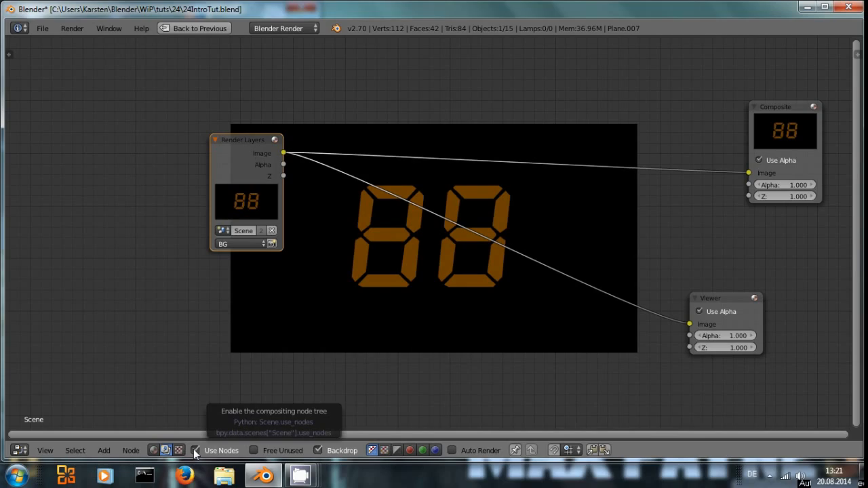
drag(238, 151, 131, 89)
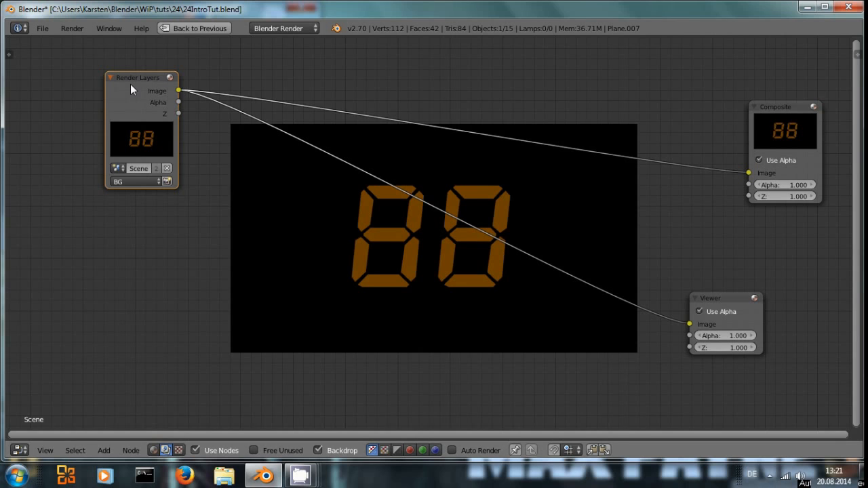
Step: Duplicate the Render Layers node and set the copy's render layer to 24
key(shift+d)
click(136, 269)
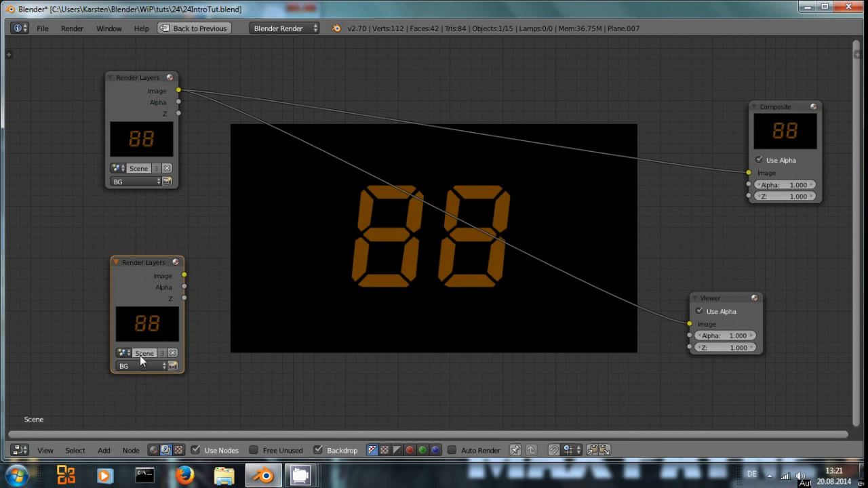
click(131, 366)
click(130, 344)
Step: Render the scene and connect the 24 Render Layers image output to the Viewer node
key(F12)
key(Escape)
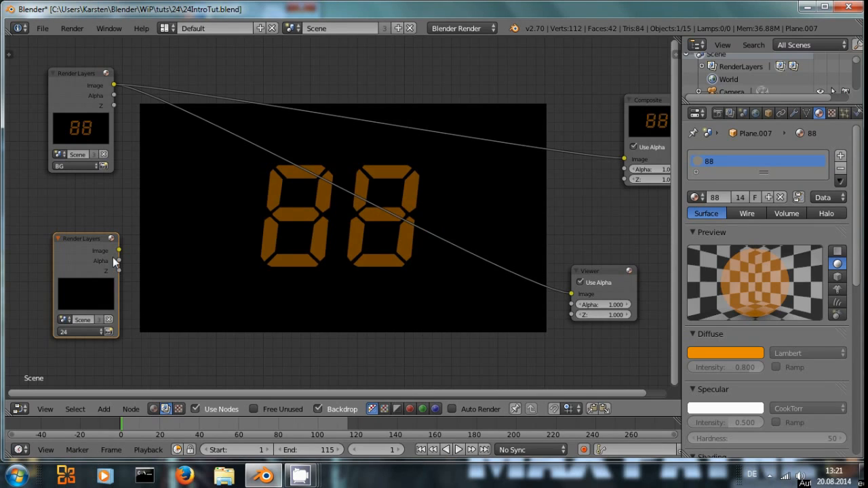
ctrl+shift+click(97, 248)
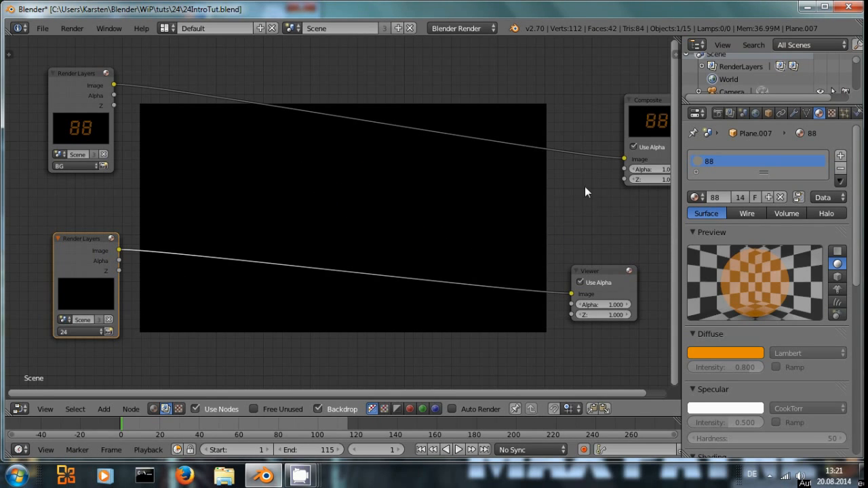
Step: Enable the second scene layer in the render layer settings and render again
click(729, 113)
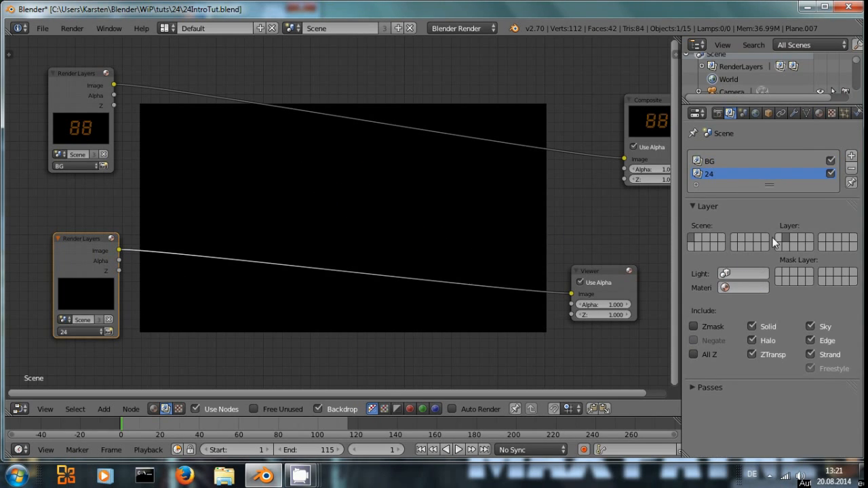
shift+click(699, 237)
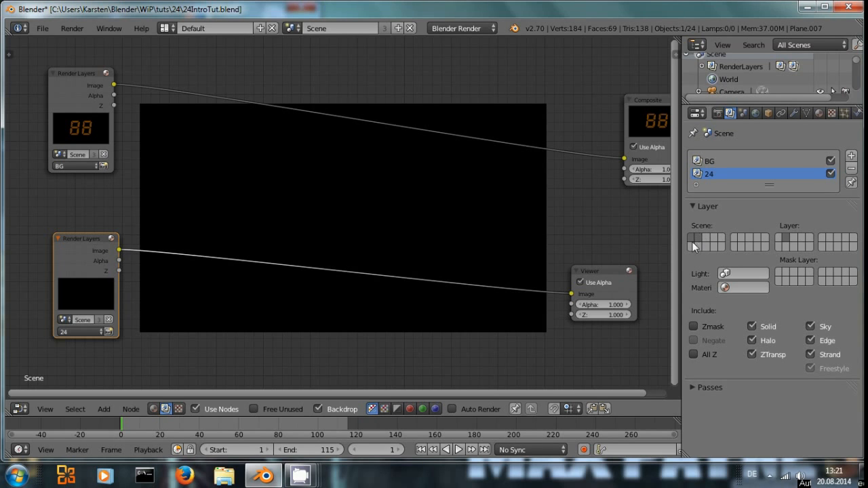
key(F12)
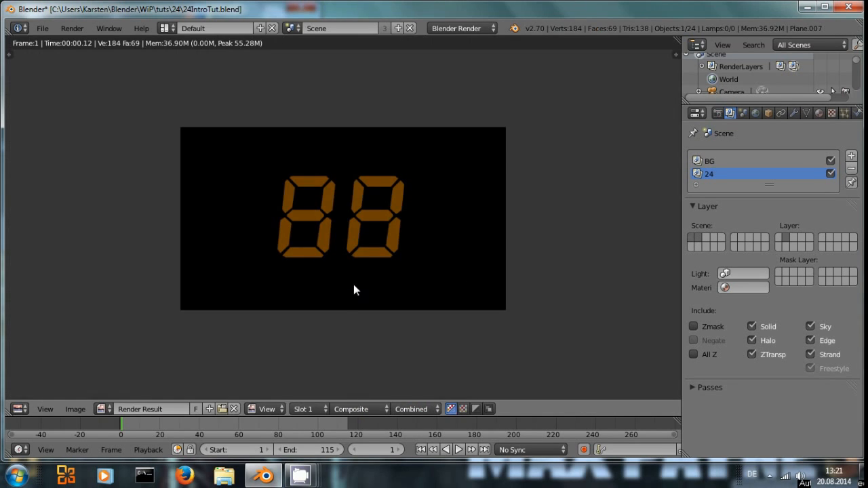
key(Escape)
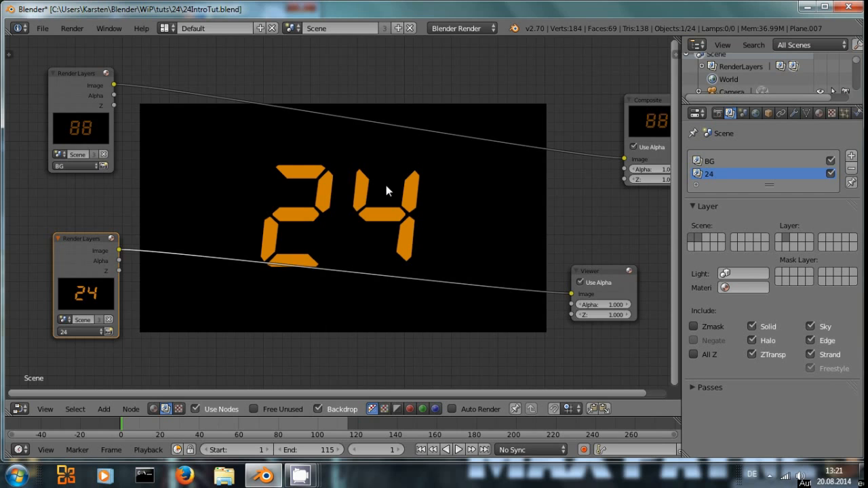
Step: Rearrange the nodes, moving the Viewer node further to the right
middle_drag(399, 198, 355, 188)
click(550, 272)
drag(578, 264, 642, 259)
scroll(403, 221, down, 3)
middle_drag(265, 177, 354, 202)
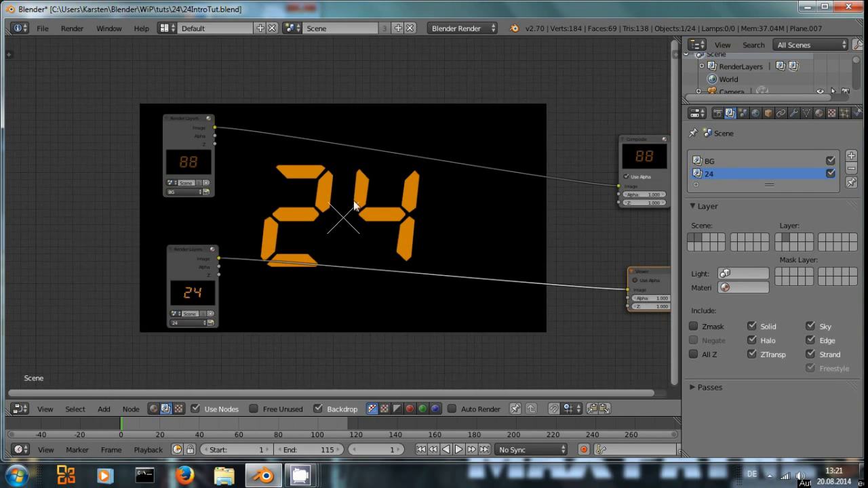
Step: Add a Blur node and set its filter type to Fast Gaussian
key(shift+a)
mouse_move(322, 227)
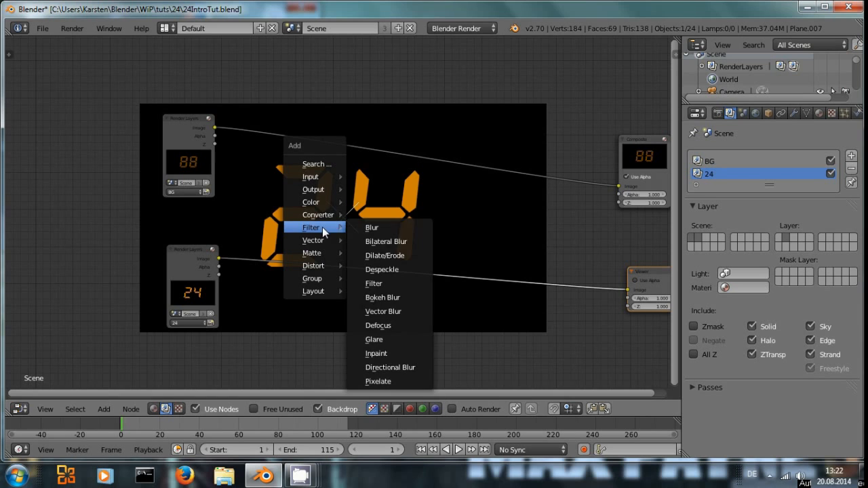
click(381, 226)
click(341, 66)
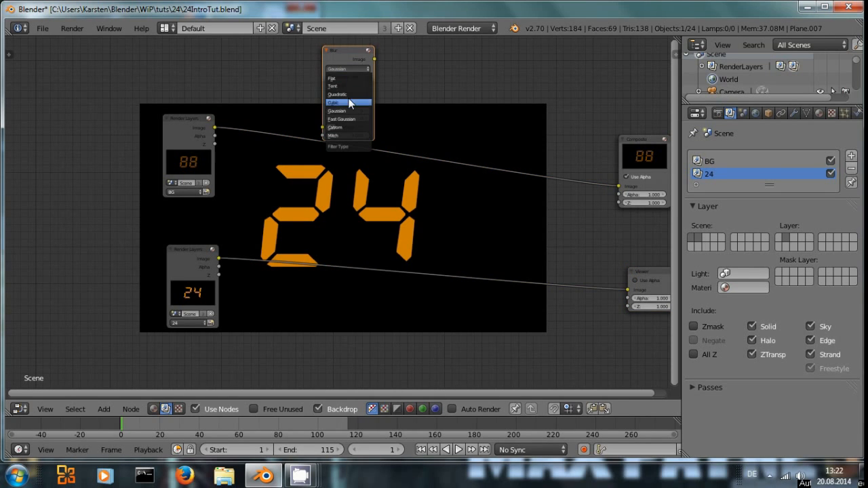
click(346, 119)
Step: Enable Relative on the Blur node and connect the BG Render Layers image to the Blur input
scroll(335, 178, up, 2)
key(ctrl+Up)
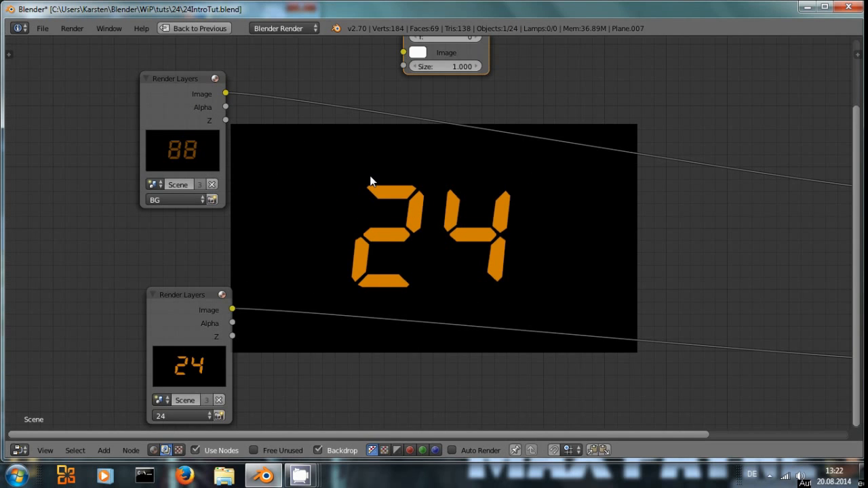
middle_drag(452, 179, 288, 306)
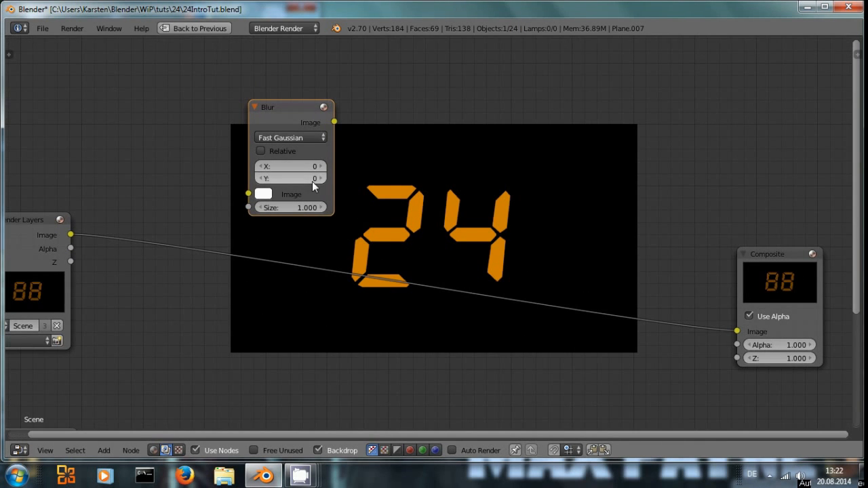
click(261, 150)
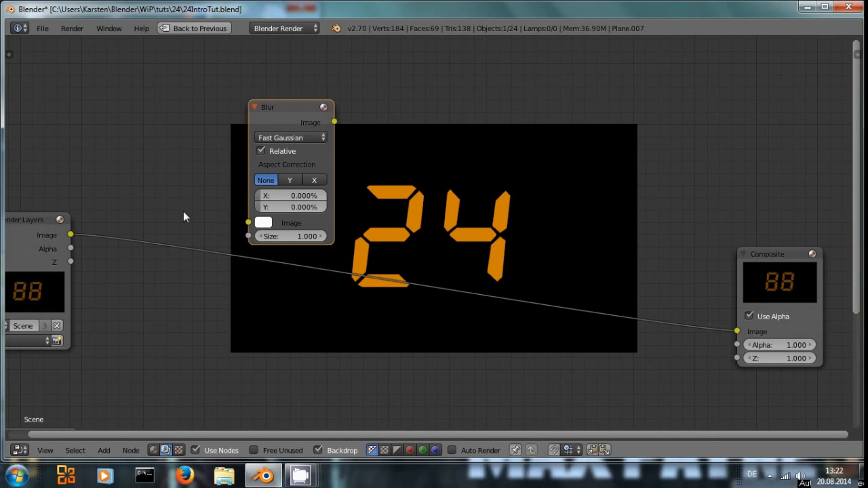
drag(70, 234, 249, 222)
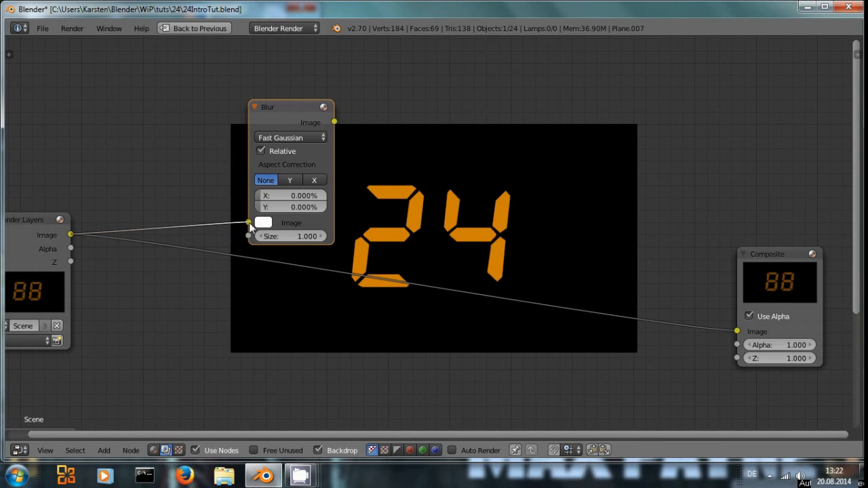
Step: Set the Blur node's X and Y sizes to 7% and its aspect correction to Y
ctrl+shift+click(283, 105)
click(289, 196)
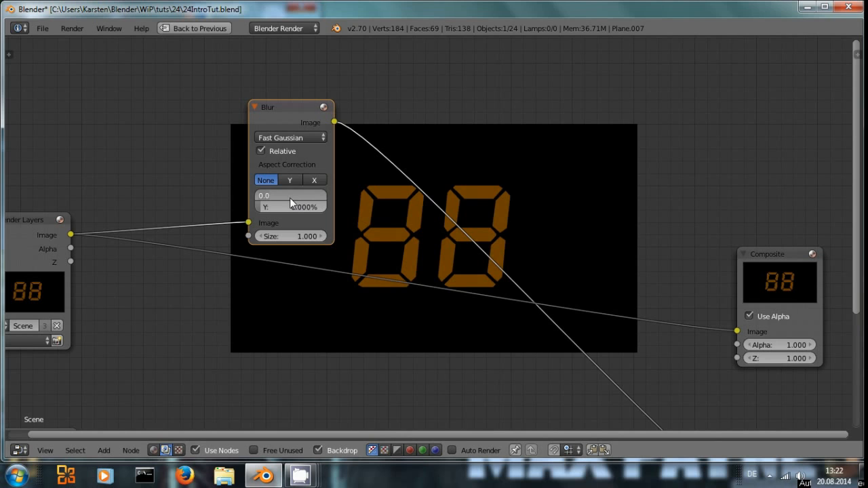
text(7)
key(Return)
click(283, 206)
text(7)
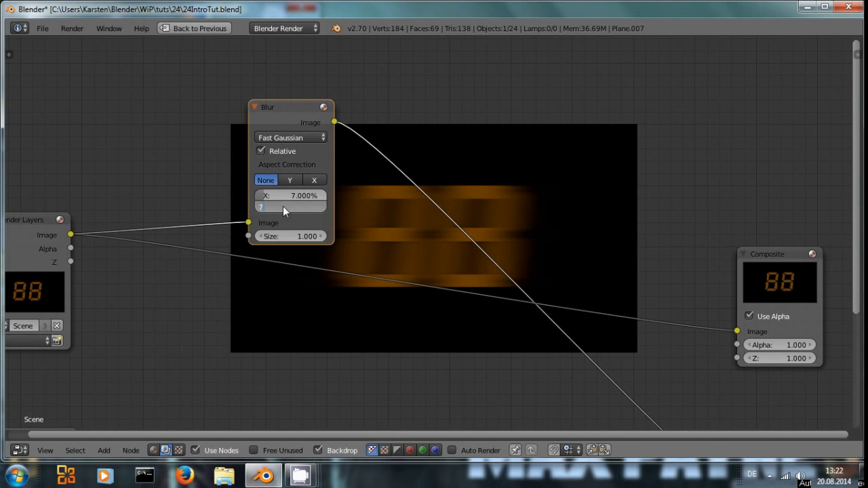
key(Return)
click(291, 178)
click(316, 180)
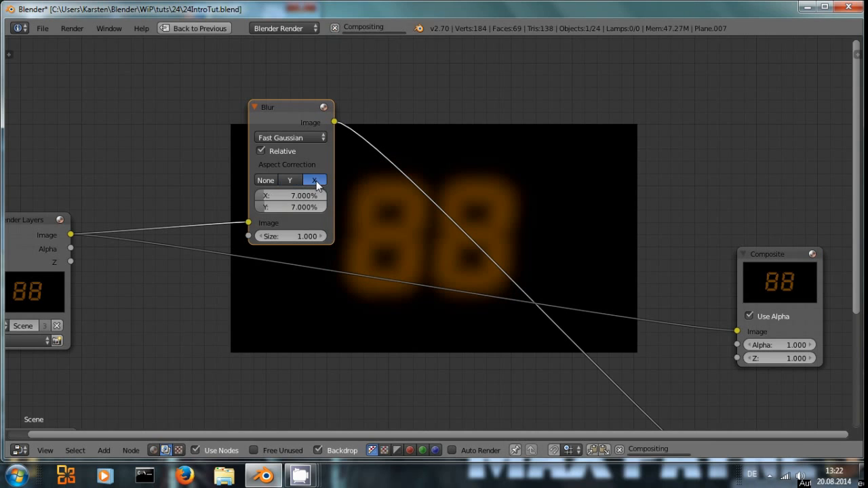
click(290, 180)
Step: Duplicate the Blur node below the original and set the copy's X and Y sizes to 3%
drag(305, 103, 319, 38)
scroll(317, 205, down, 3)
middle_drag(357, 245, 382, 199)
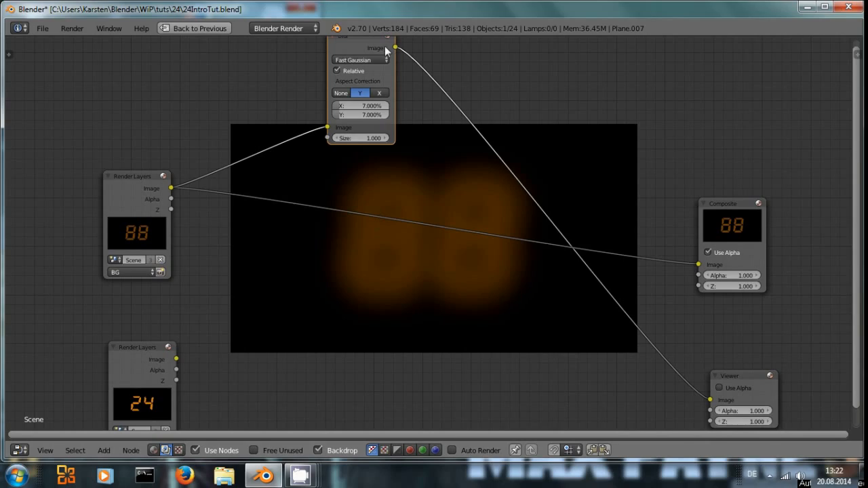
key(shift+d)
click(358, 168)
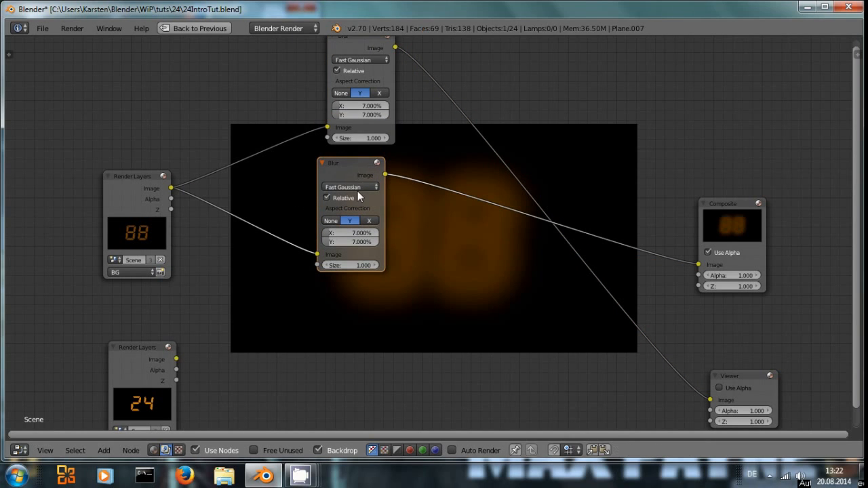
ctrl+shift+click(364, 175)
click(358, 234)
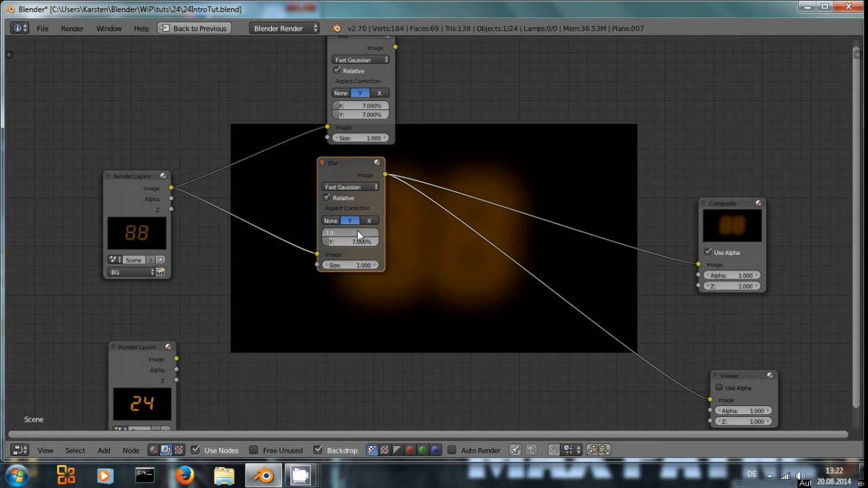
text(3)
key(Return)
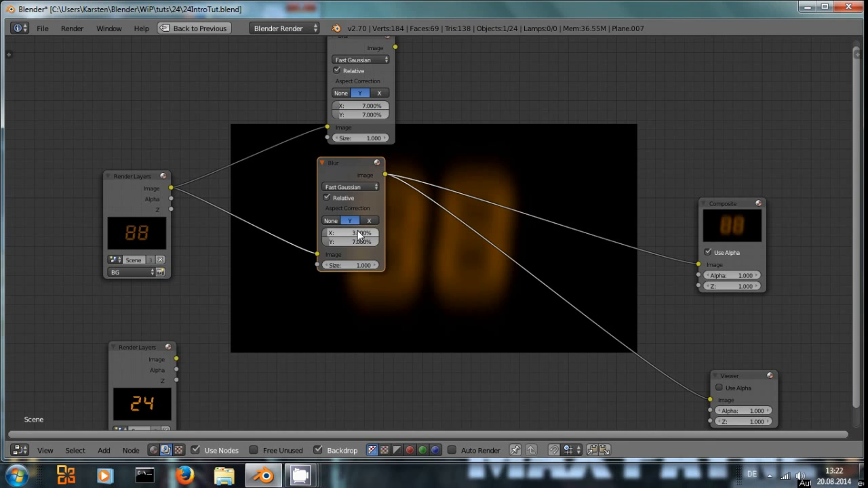
click(345, 239)
text(3)
key(Return)
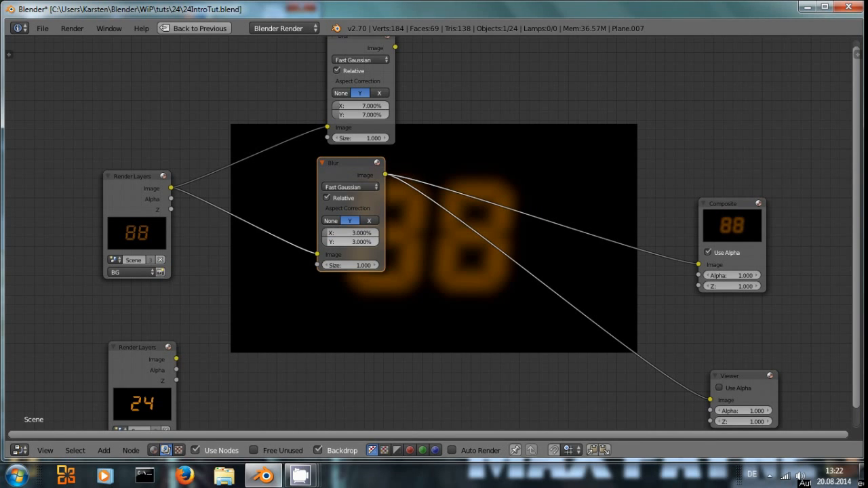
Step: Add a Mix node set to Add and connect the 7% and 3% Blur outputs into its two image inputs
middle_drag(427, 258, 316, 317)
key(shift+a)
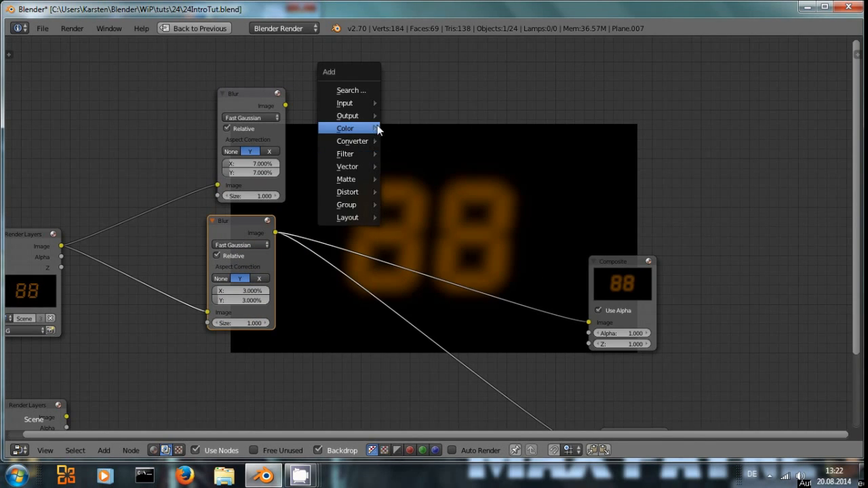
mouse_move(377, 128)
click(405, 129)
click(397, 116)
click(416, 147)
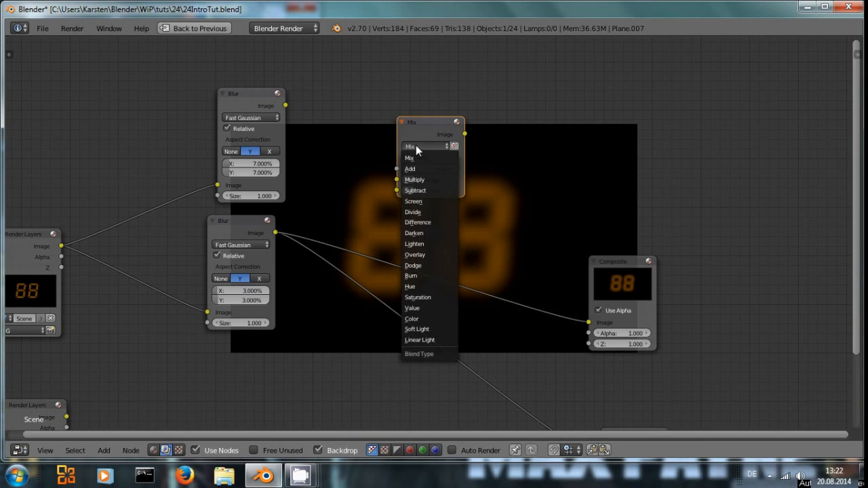
click(410, 169)
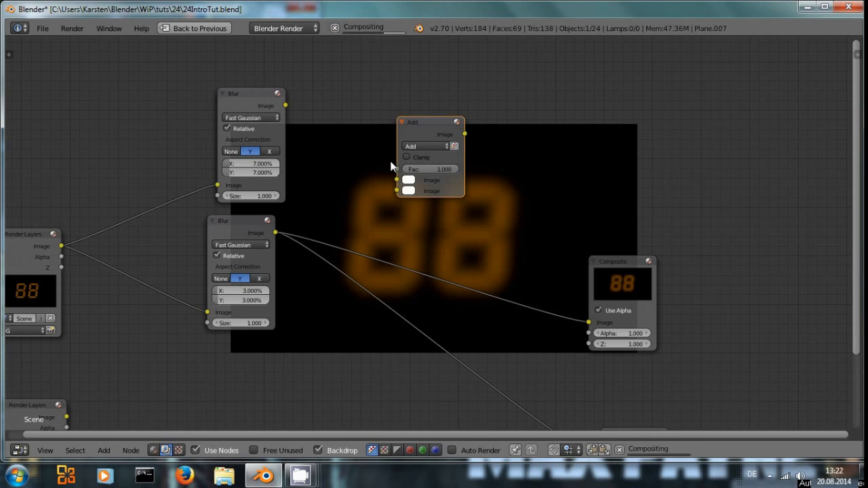
drag(286, 105, 397, 179)
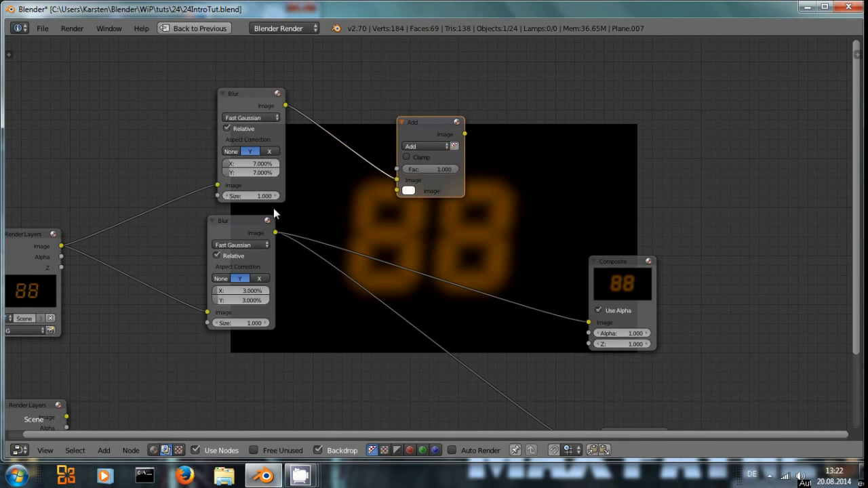
drag(276, 232, 400, 191)
Step: Rearrange the Blur, Add and Composite nodes to tidy the node tree
ctrl+shift+click(424, 124)
drag(424, 124, 375, 174)
drag(233, 90, 174, 84)
drag(212, 231, 133, 227)
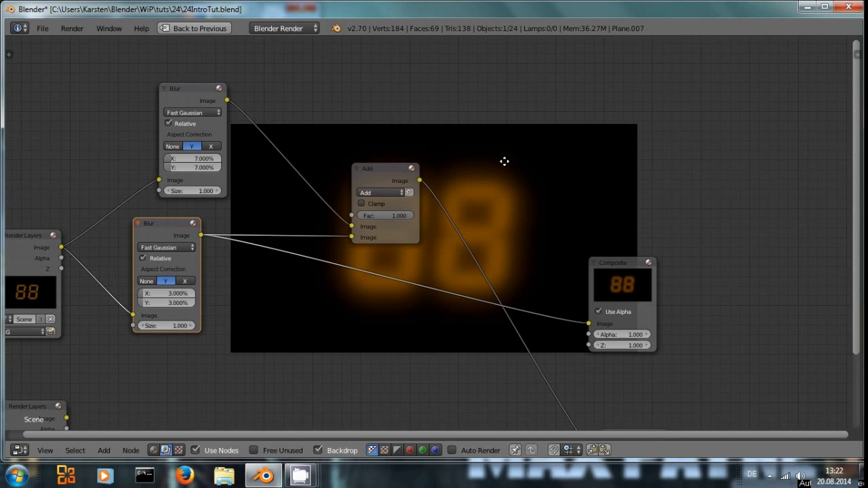
middle_drag(504, 161, 502, 71)
drag(624, 176, 698, 151)
scroll(421, 250, down, 1)
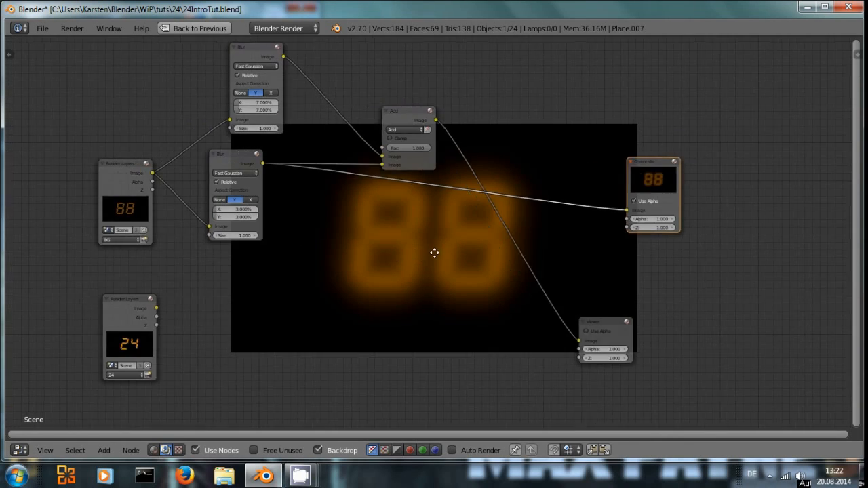
middle_drag(194, 152, 249, 137)
click(282, 143)
drag(282, 143, 309, 150)
scroll(325, 145, down, 1)
Step: Duplicate both Blur nodes and the Add node, and connect the 24 Render Layers image to both copied Blurs
shift+click(323, 63)
shift+click(447, 119)
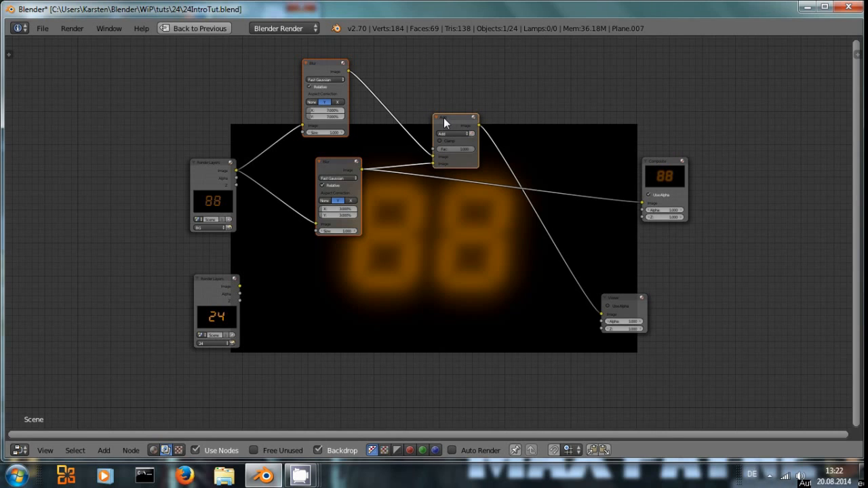
key(shift+d)
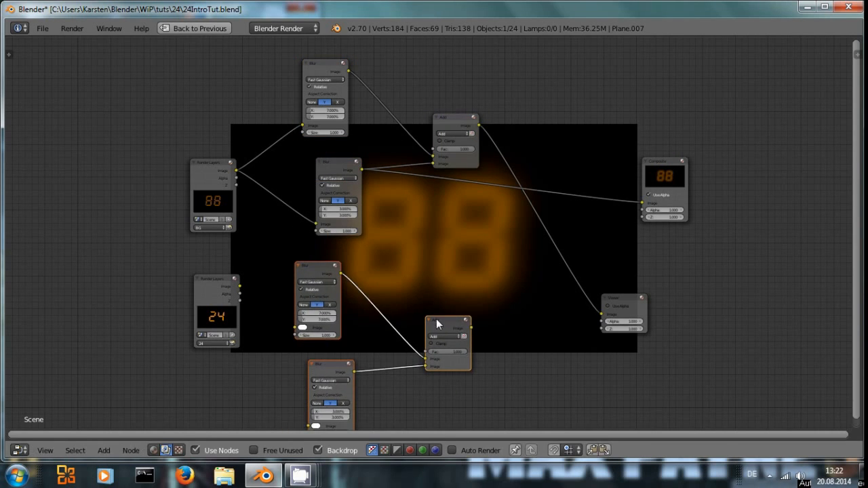
click(436, 319)
middle_drag(427, 244, 402, 119)
drag(173, 178, 270, 205)
drag(184, 213, 283, 304)
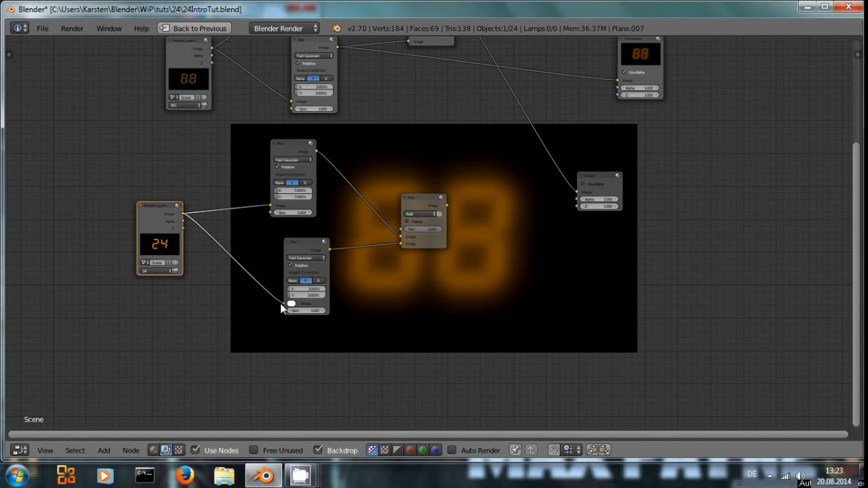
Step: Duplicate the Add node to combine the 24 layer's blurred glow with its sharp image, feeding the Viewer
ctrl+shift+click(425, 199)
middle_drag(499, 232, 399, 257)
drag(320, 212, 362, 257)
key(shift+d)
click(382, 209)
drag(81, 238, 363, 265)
ctrl+shift+click(389, 221)
middle_drag(489, 295, 374, 321)
click(388, 229)
drag(387, 231, 412, 225)
Step: Move the Add and Viewer nodes apart to make room in the node tree
drag(425, 103, 509, 83)
middle_drag(395, 142, 461, 158)
drag(480, 249, 552, 228)
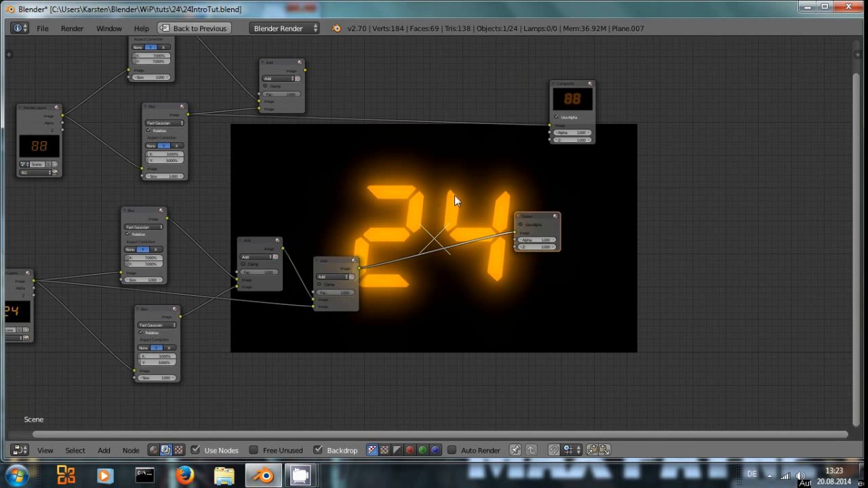
middle_drag(454, 200, 418, 270)
Step: Insert another Add blend node before the Composite output and connect the combined 24 result into its second image input
key(shift+a)
mouse_move(382, 191)
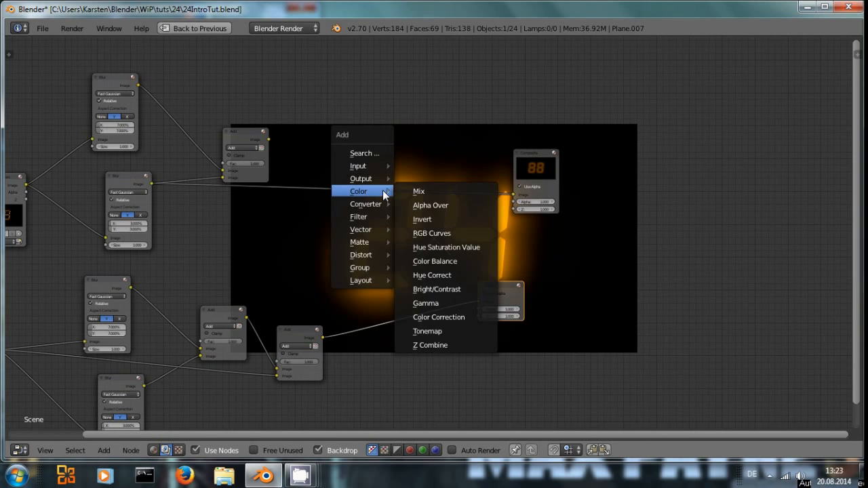
click(426, 191)
click(410, 187)
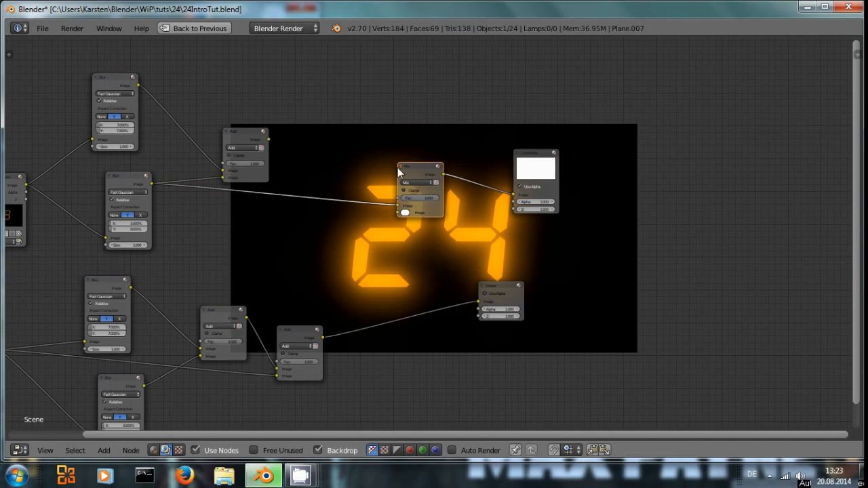
click(411, 183)
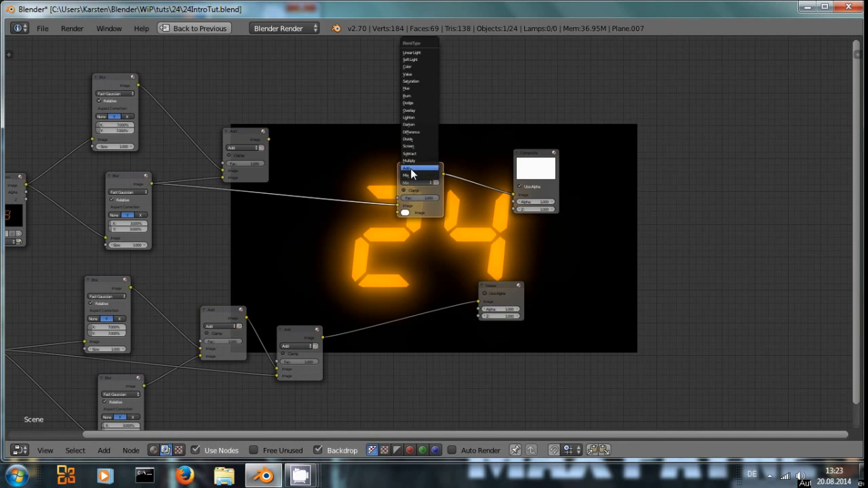
click(411, 168)
drag(323, 337, 405, 212)
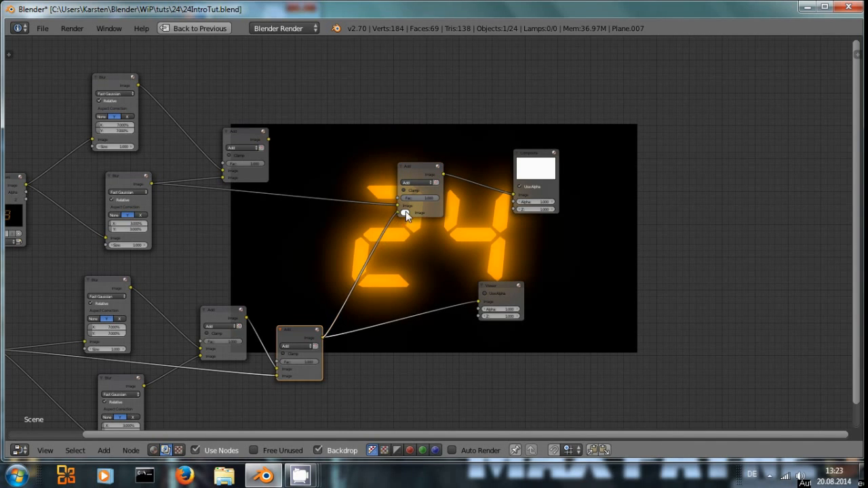
ctrl+shift+click(418, 172)
middle_drag(496, 249, 395, 239)
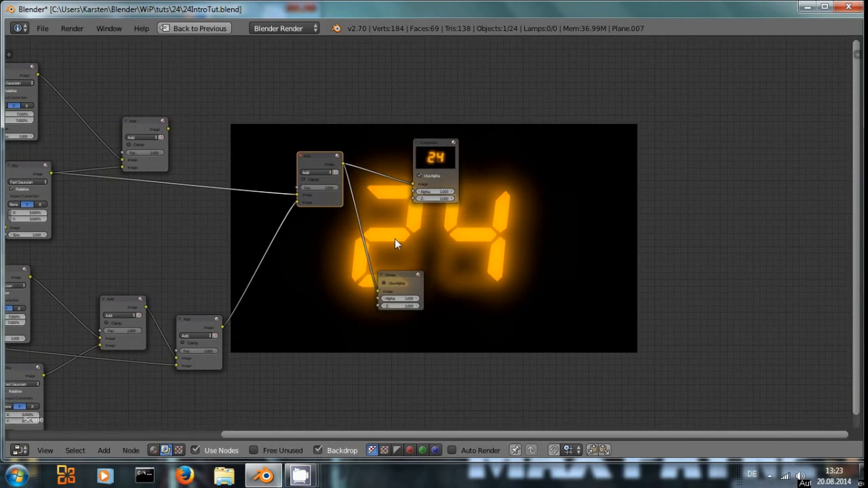
middle_drag(471, 238, 596, 162)
middle_drag(476, 172, 550, 220)
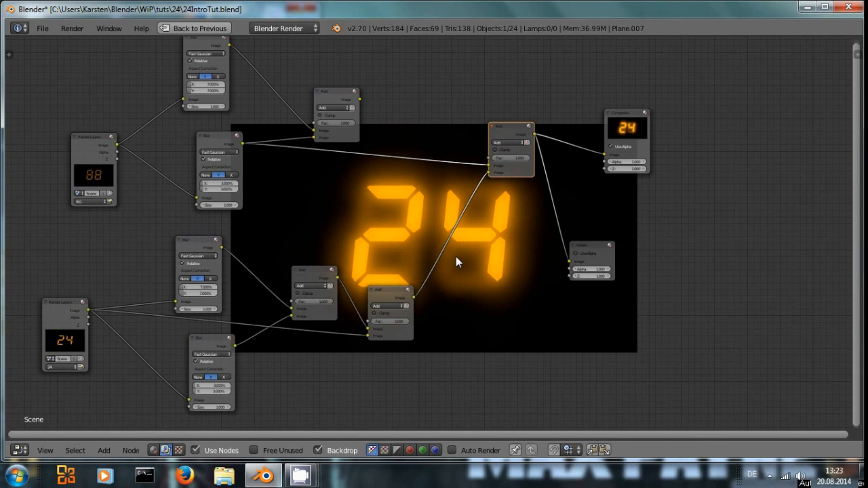
key(super+d)
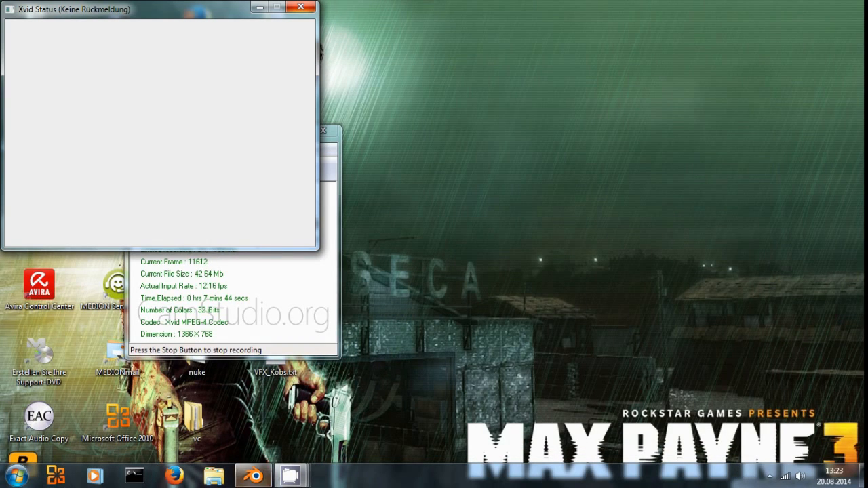
key(super+d)
key(ctrl+Up)
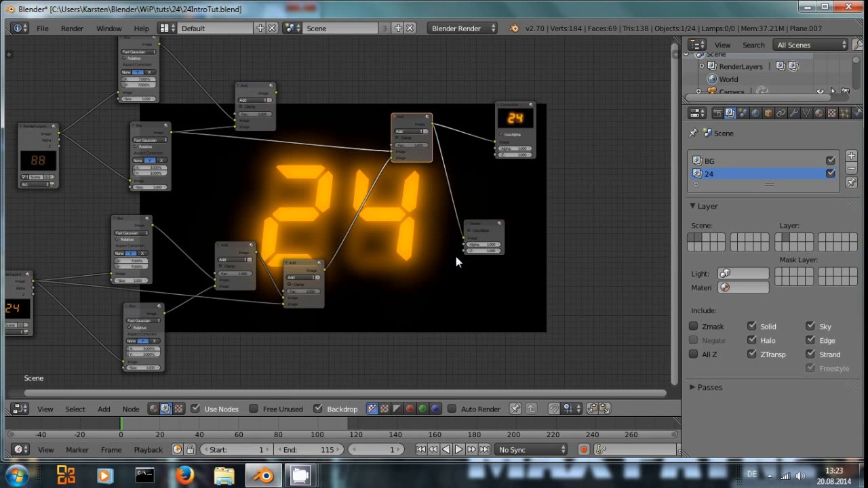
Step: Open the material settings and switch the node editor back to the 3D View showing the unlit segment layer
click(823, 113)
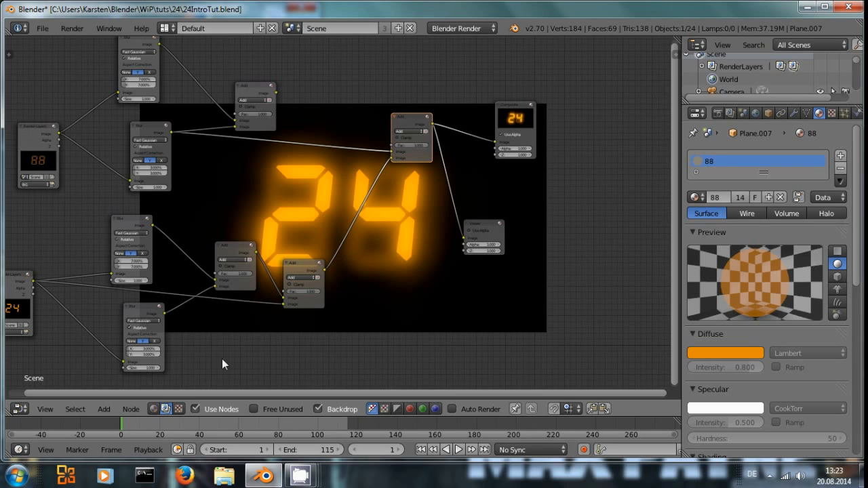
click(19, 409)
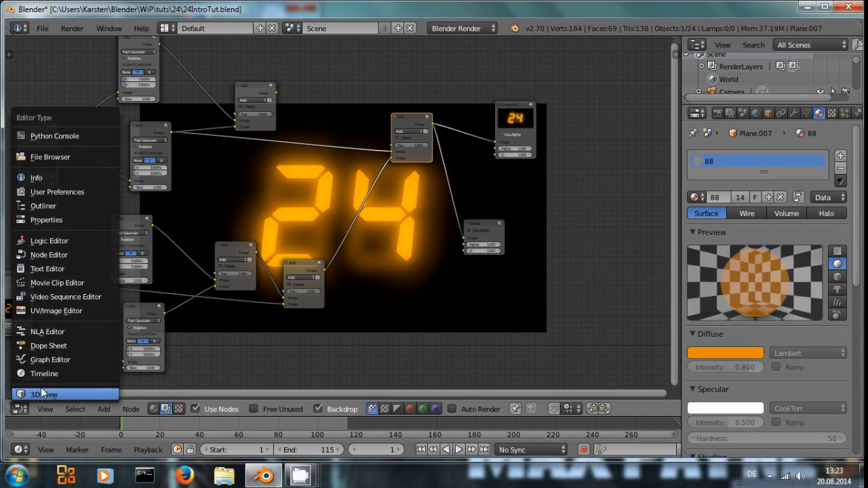
click(42, 394)
click(405, 407)
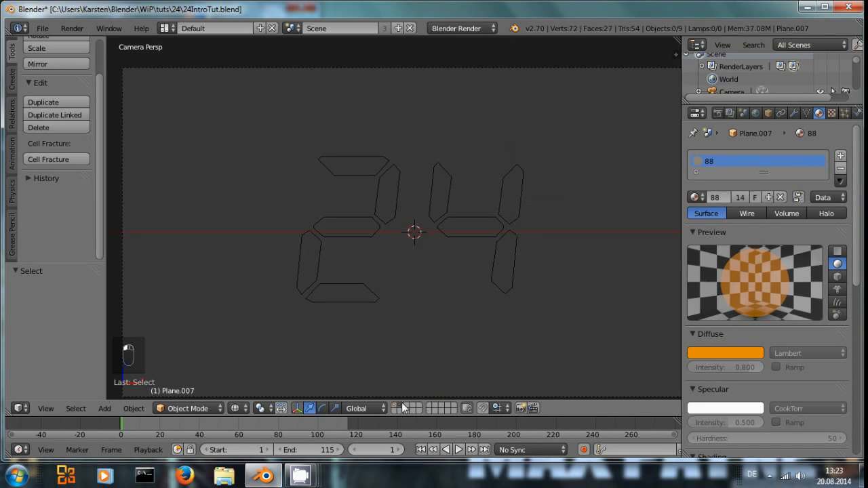
scroll(773, 338, down, 6)
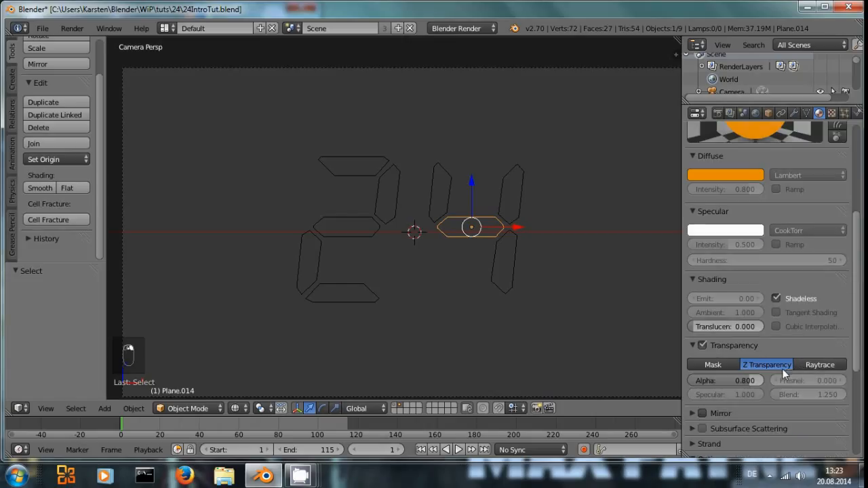
Step: Set the 88 material's Z Transparency alpha to 0.6
click(734, 380)
text(0)
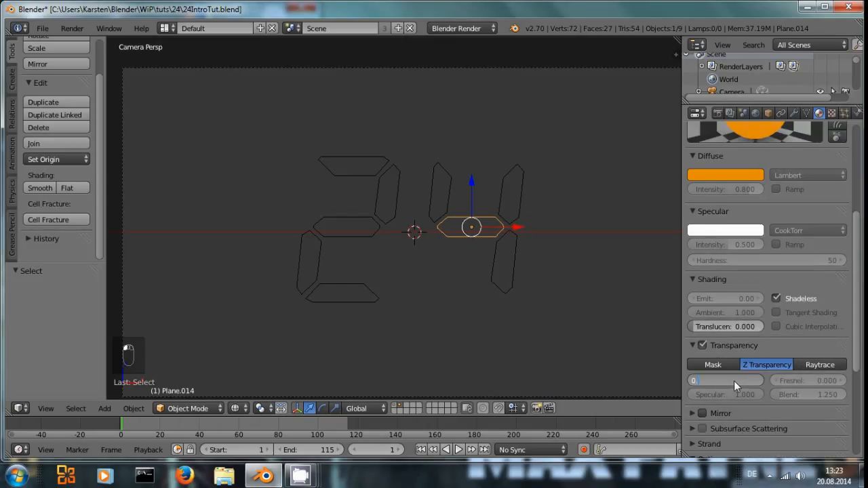
text(.5)
key(BackSpace)
text(6)
key(Return)
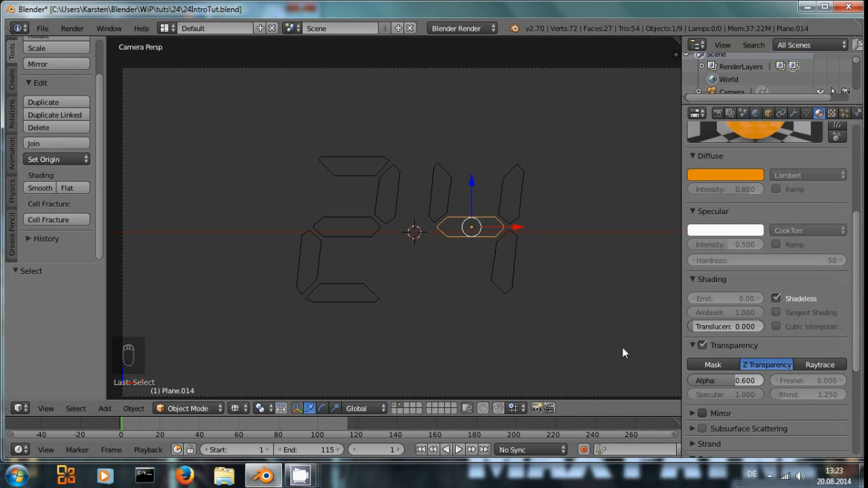
Step: Render the display, set the lit segment material's Z Transparency alpha to 0.7 and render again
key(F12)
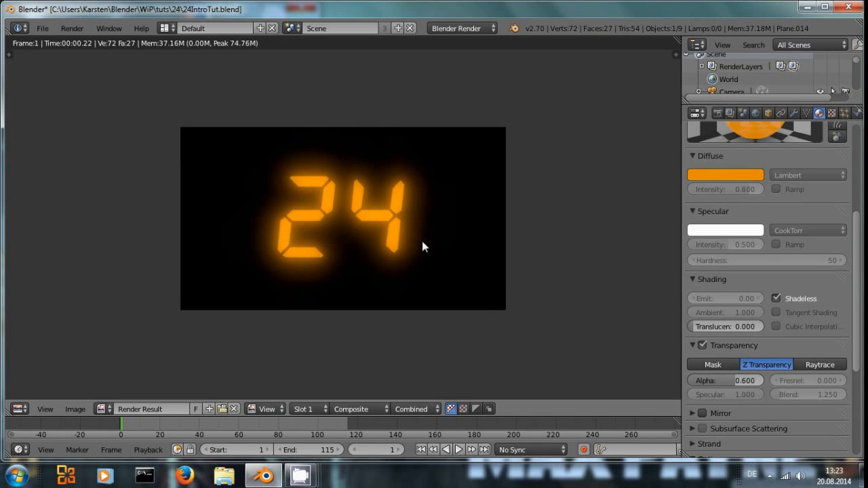
scroll(420, 250, up, 3)
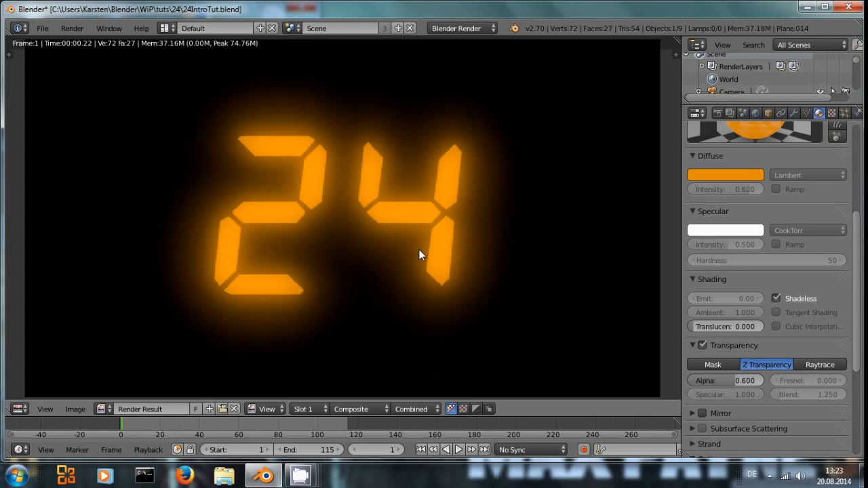
click(739, 384)
text(0.7)
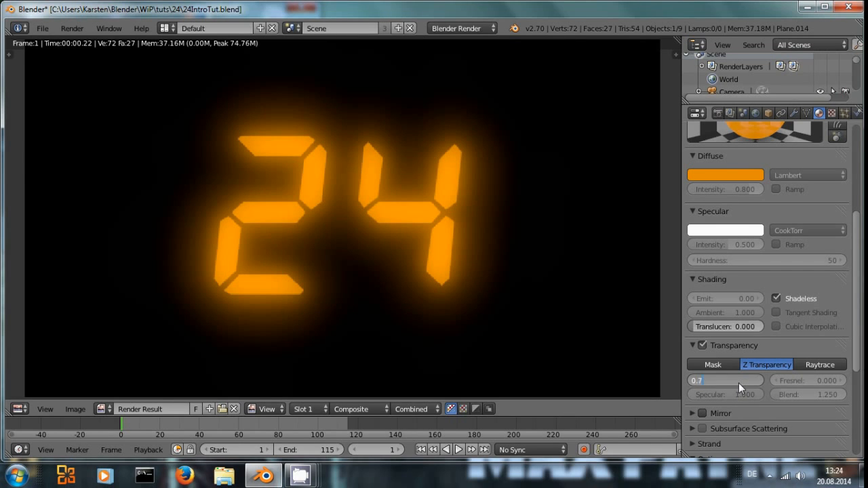
key(Return)
key(F12)
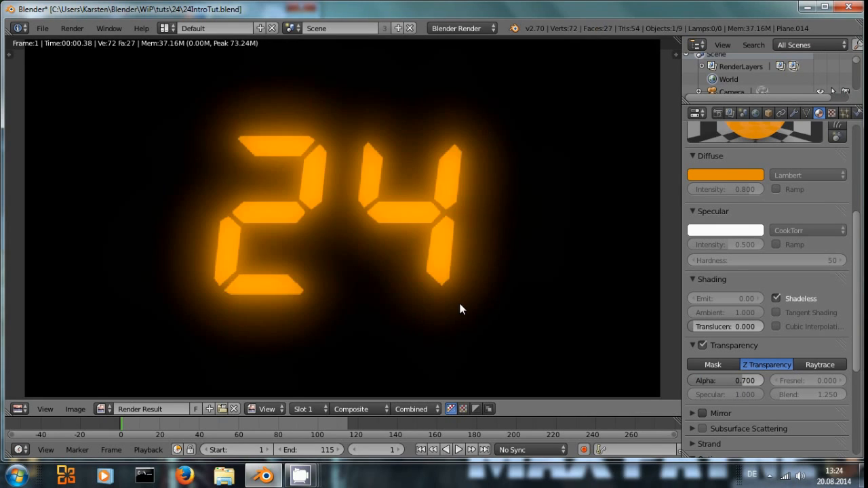
Step: Change the lit material's diffuse colour to R 0.8, G 0.355, B 0.051 and render the result
scroll(560, 272, down, 3)
click(721, 176)
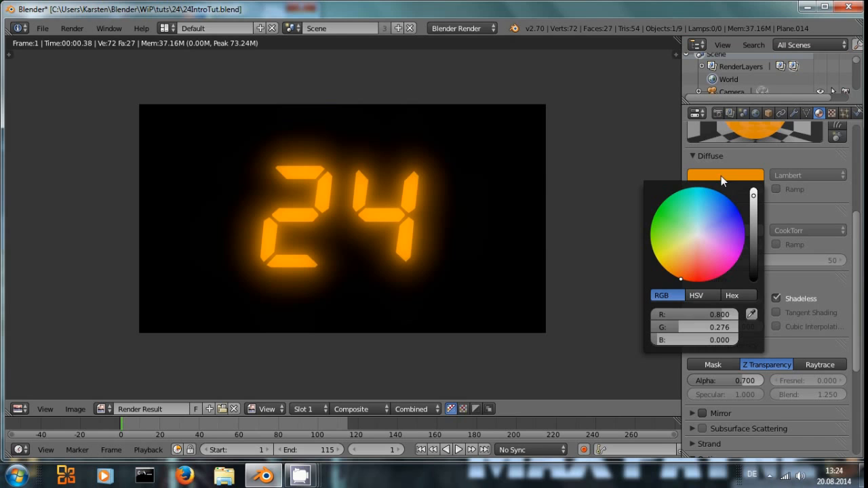
click(680, 275)
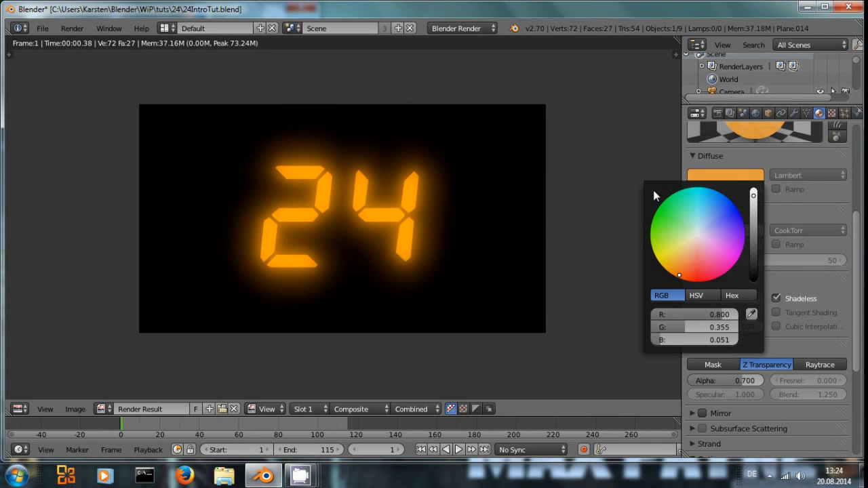
scroll(680, 200, up, 3)
key(F12)
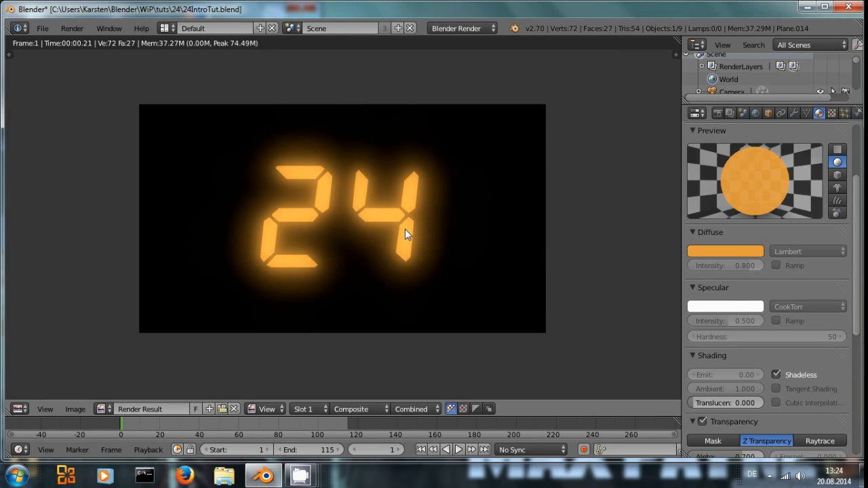
Step: Fine-tune the diffuse colour on the colour wheel and check it with a fresh render
click(710, 251)
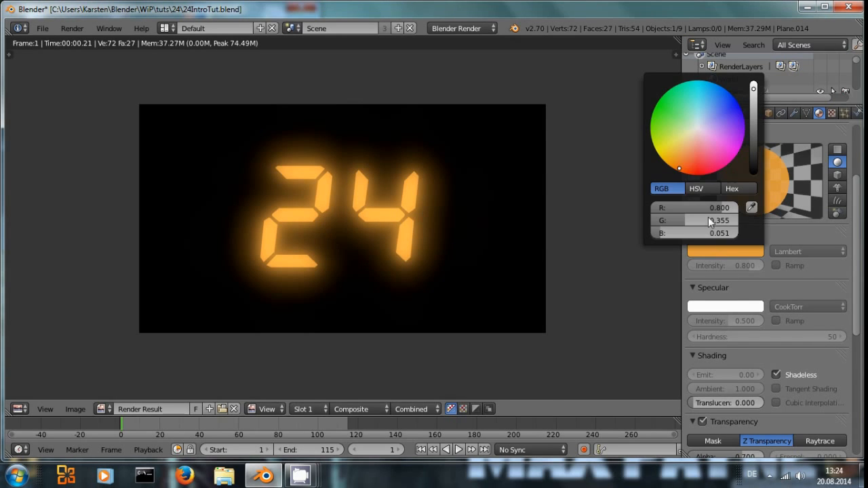
drag(680, 167, 678, 171)
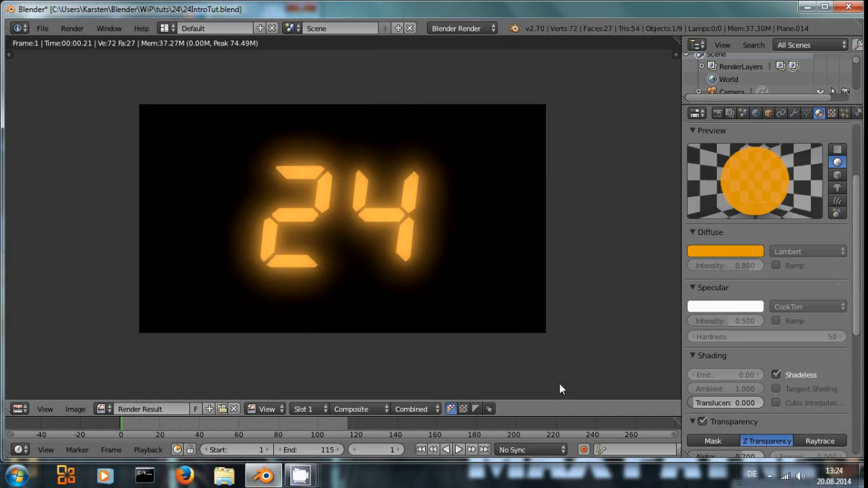
key(F12)
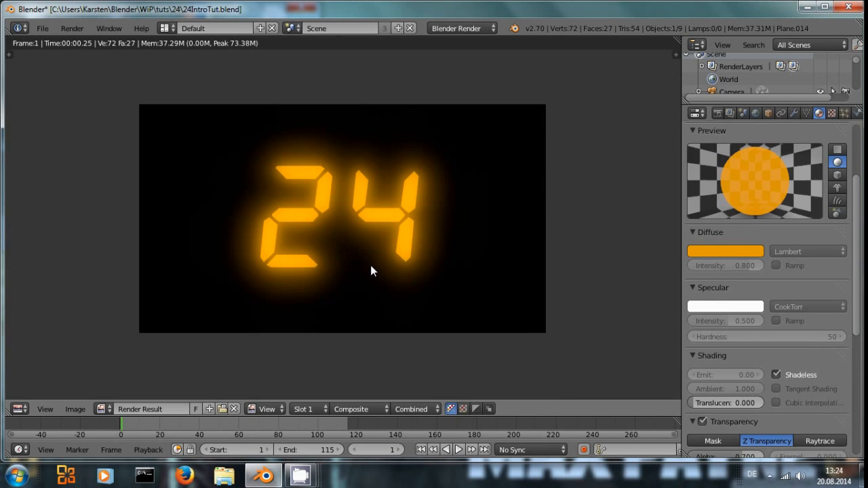
key(Escape)
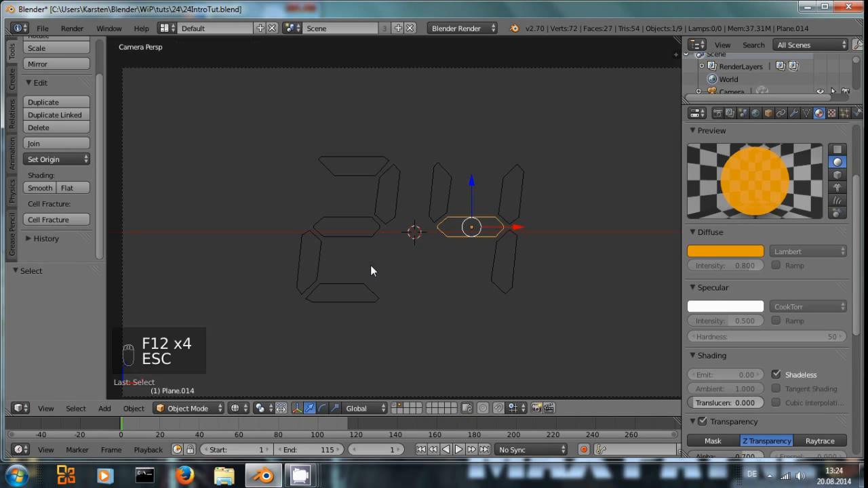
Step: Switch to the unlit segment layer, select the right digit's top segment and keyframe its 88 material's alpha
click(395, 405)
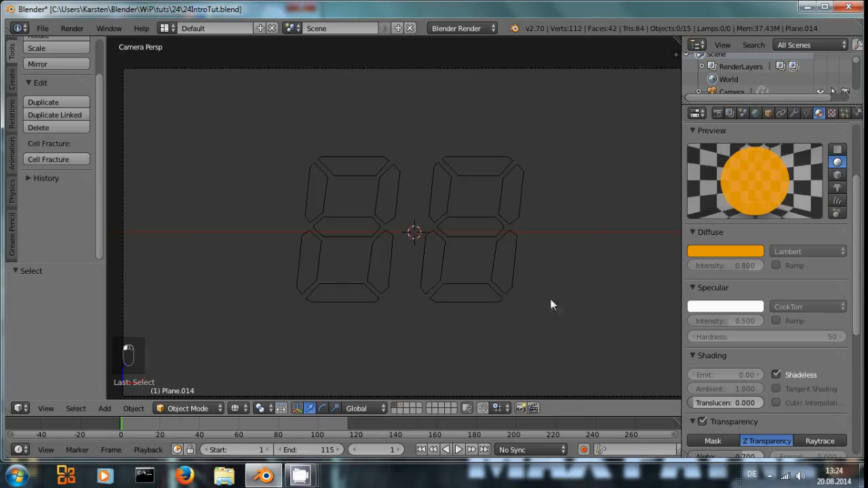
scroll(552, 303, down, 2)
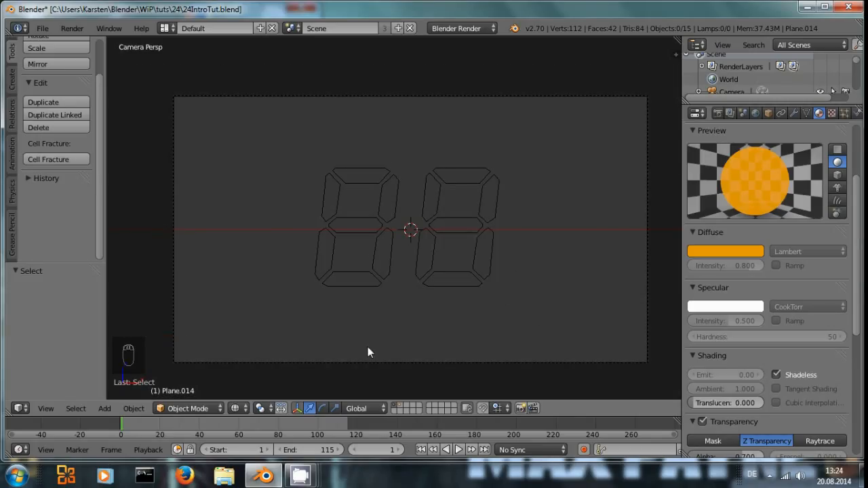
scroll(387, 298, up, 2)
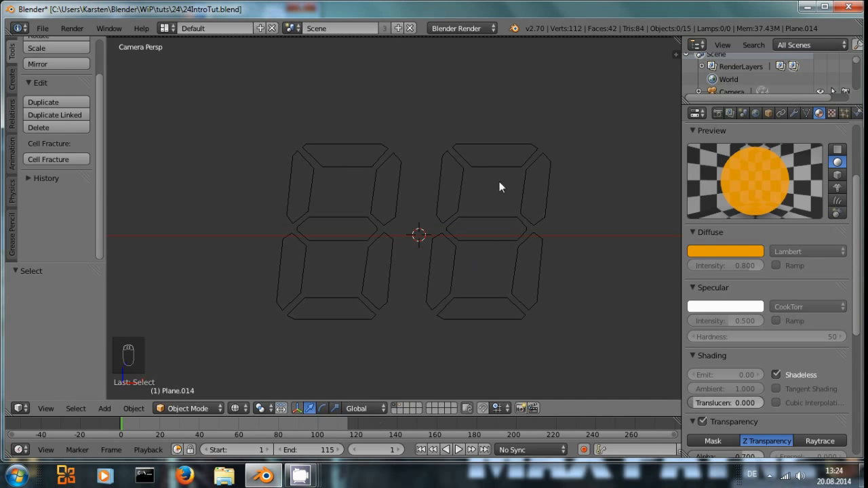
right_click(496, 155)
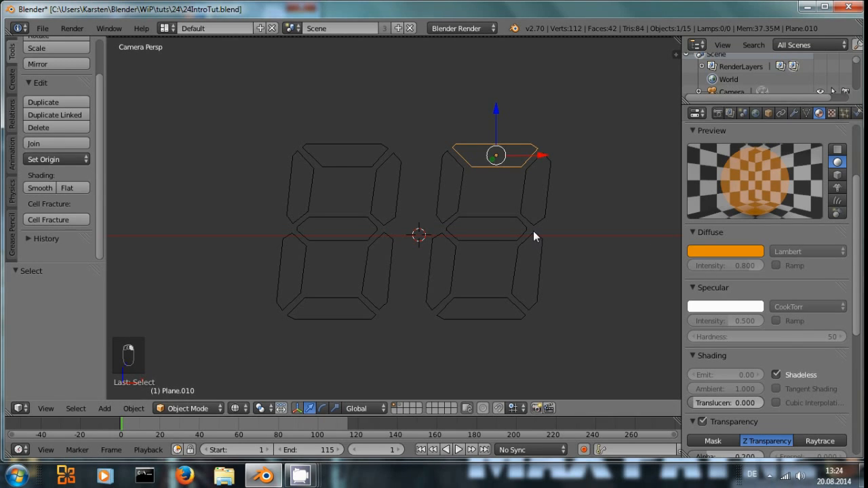
scroll(807, 316, down, 5)
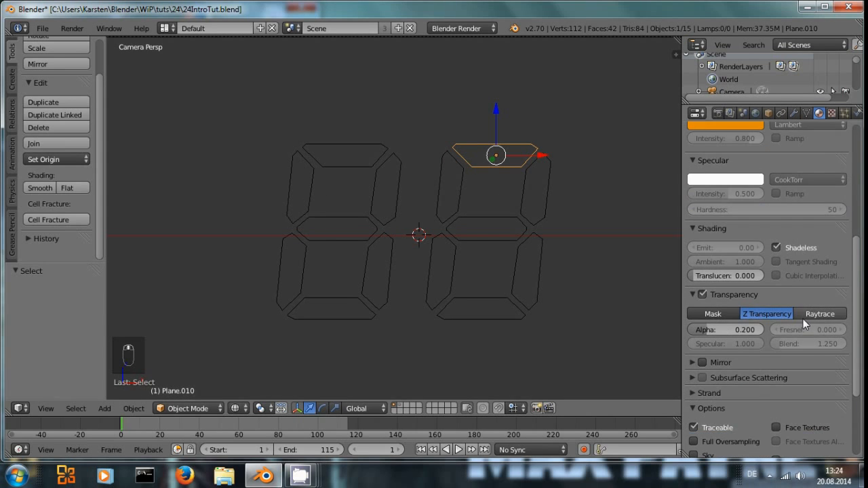
scroll(803, 318, down, 4)
scroll(729, 303, up, 3)
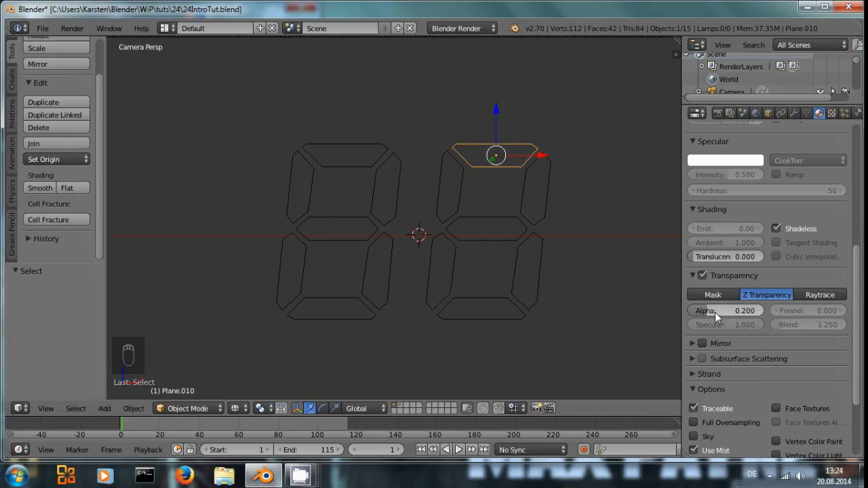
key(i)
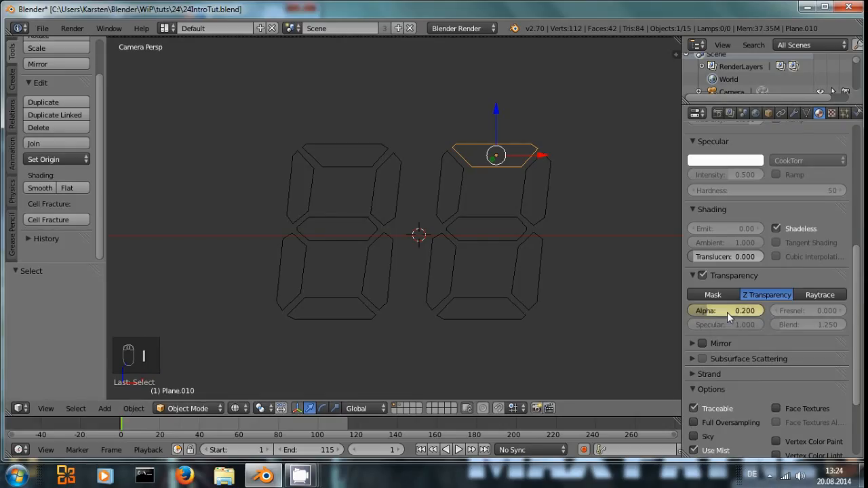
Step: Switch the editor to the Graph Editor and select the Alpha F-Curve of the 88 material on Plane.010
click(20, 408)
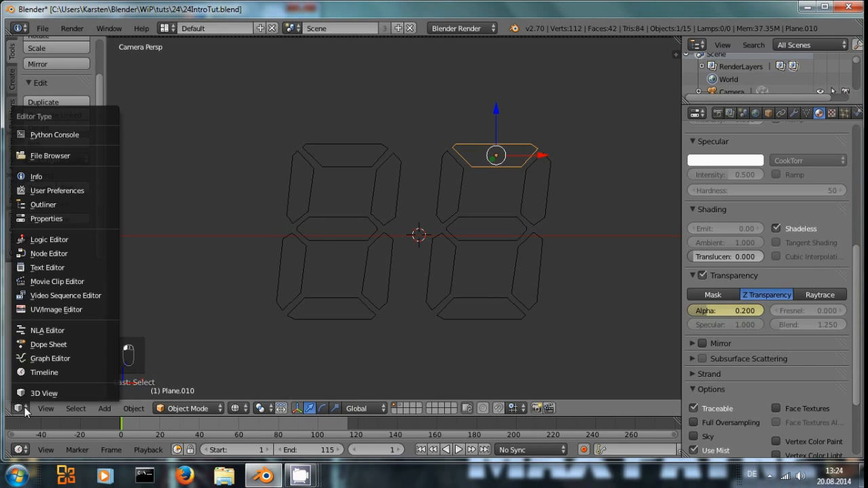
click(51, 356)
scroll(318, 228, down, 2)
middle_drag(327, 231, 431, 317)
scroll(426, 289, down, 3)
middle_drag(425, 280, 351, 295)
scroll(360, 292, down, 1)
scroll(362, 294, down, 1)
middle_drag(384, 263, 355, 258)
click(23, 410)
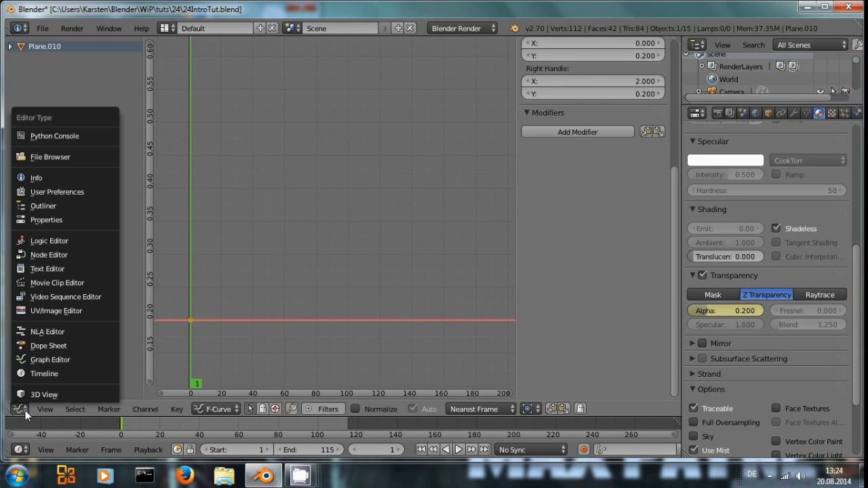
click(52, 355)
middle_drag(325, 338, 424, 268)
scroll(424, 269, down, 3)
scroll(330, 227, down, 2)
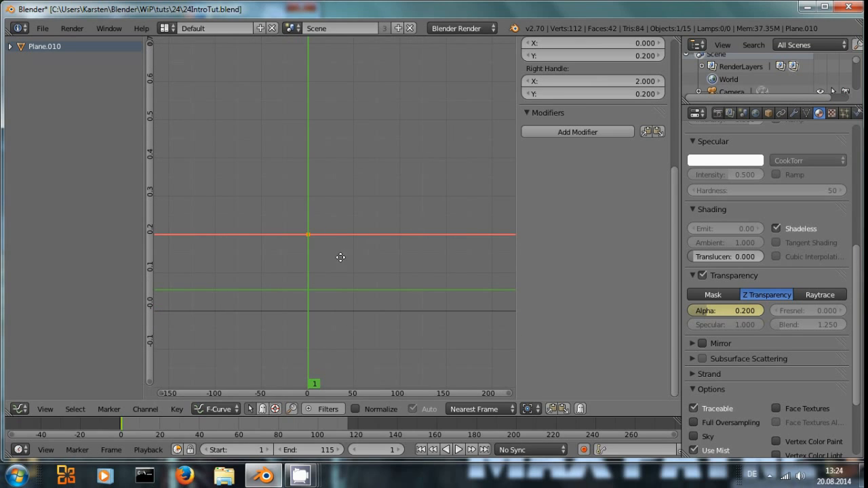
middle_drag(340, 257, 311, 263)
click(10, 46)
click(36, 59)
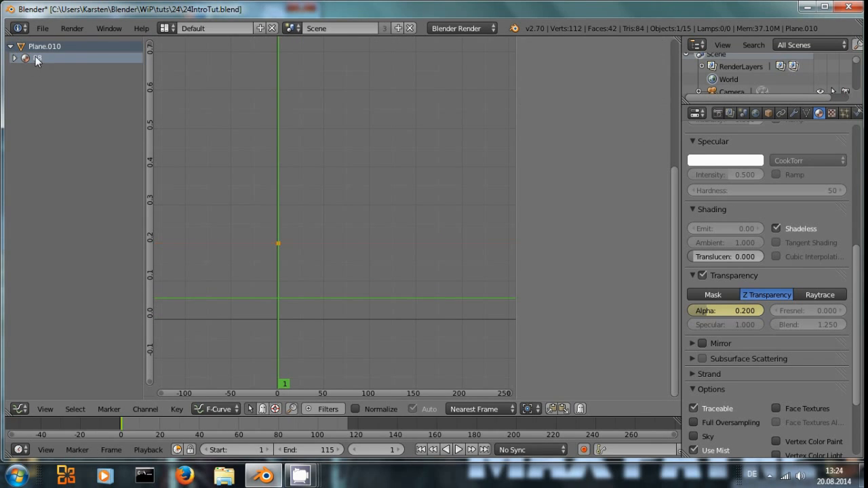
click(14, 58)
click(38, 69)
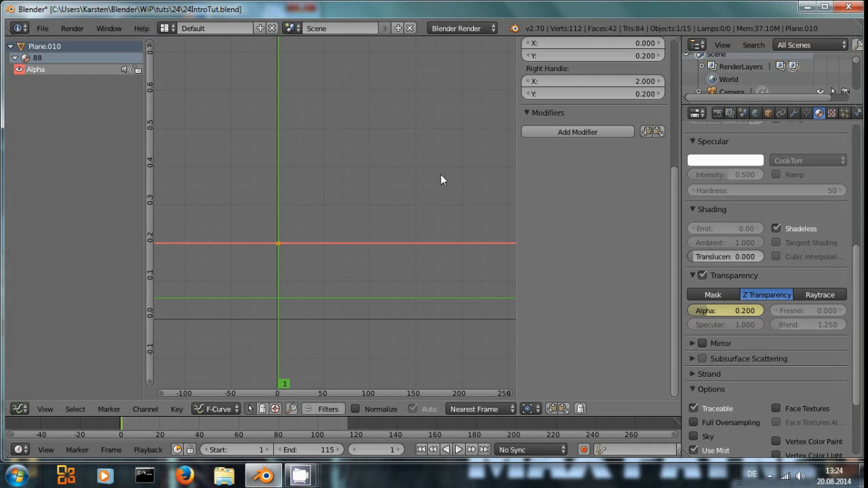
Step: Add a Noise modifier to the Alpha curve and open its Restrict Frame Range options
click(574, 129)
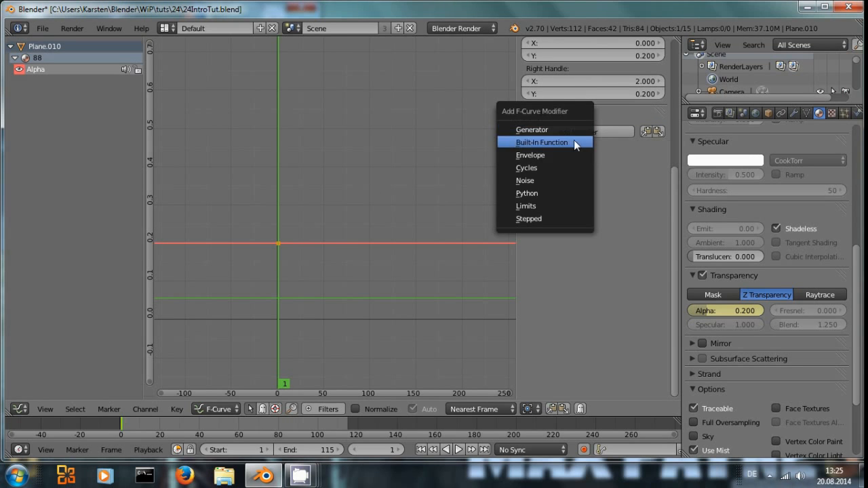
click(560, 181)
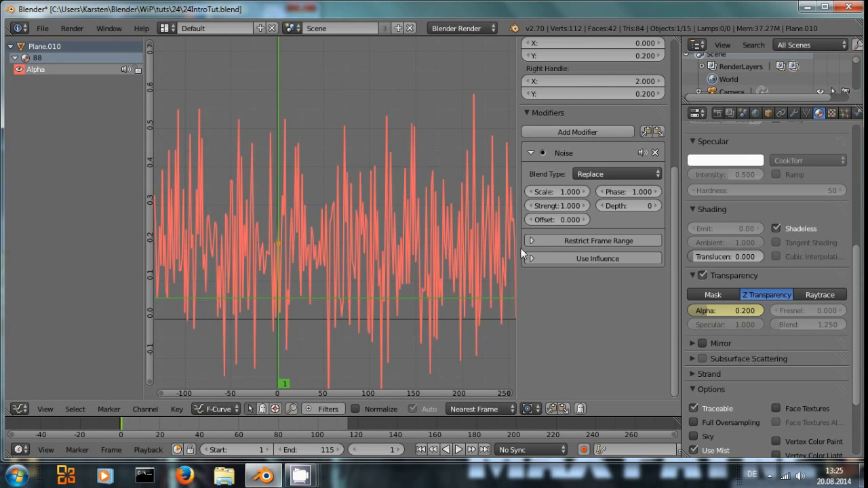
scroll(461, 274, down, 1)
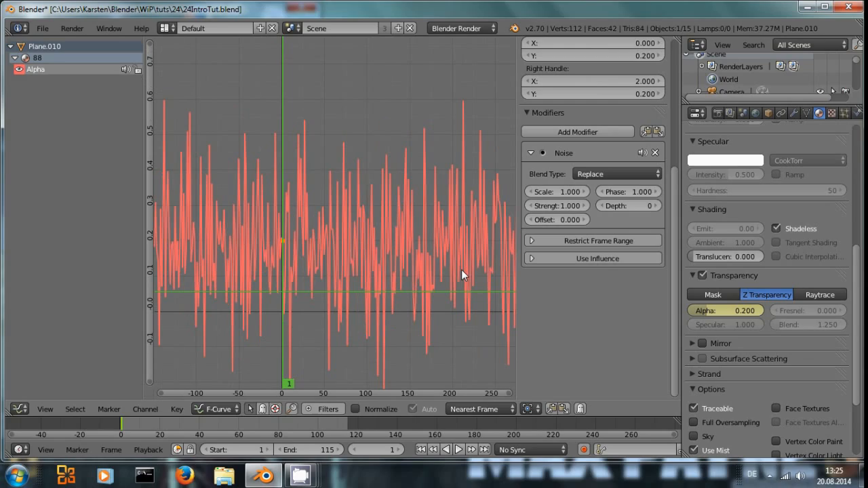
click(531, 249)
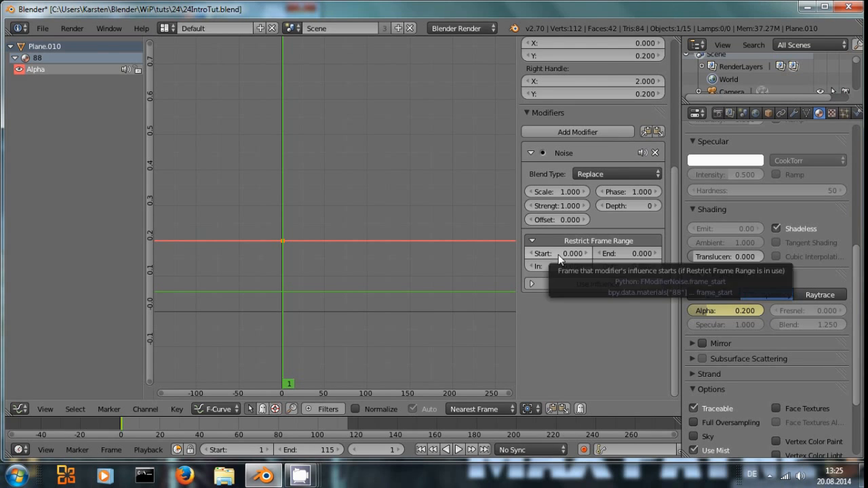
Step: Restrict the noise modifier to frames 1 through 115
click(558, 254)
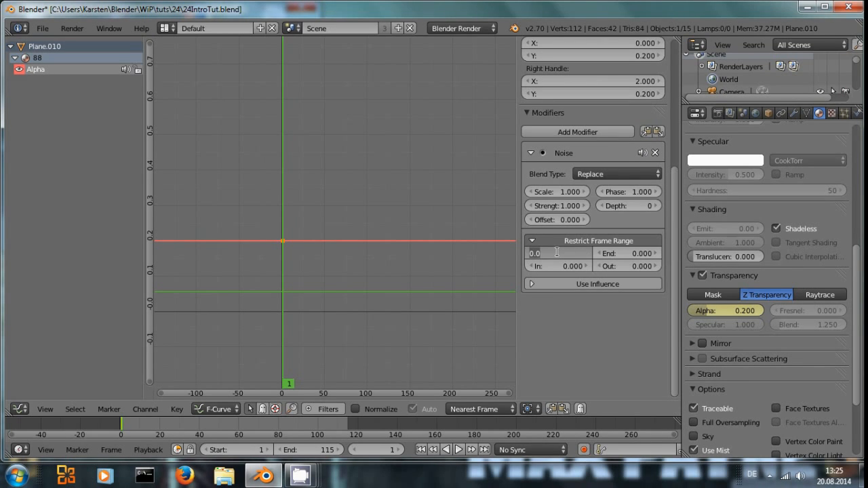
text(1)
key(Return)
click(630, 254)
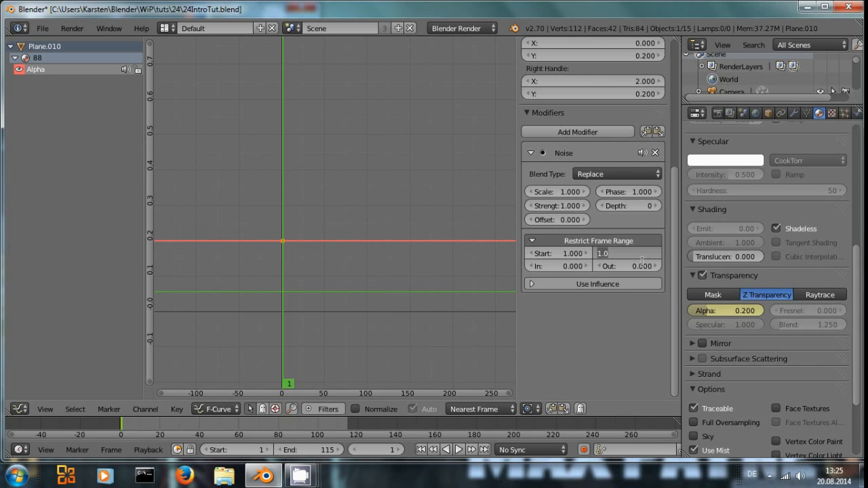
text(115)
key(Return)
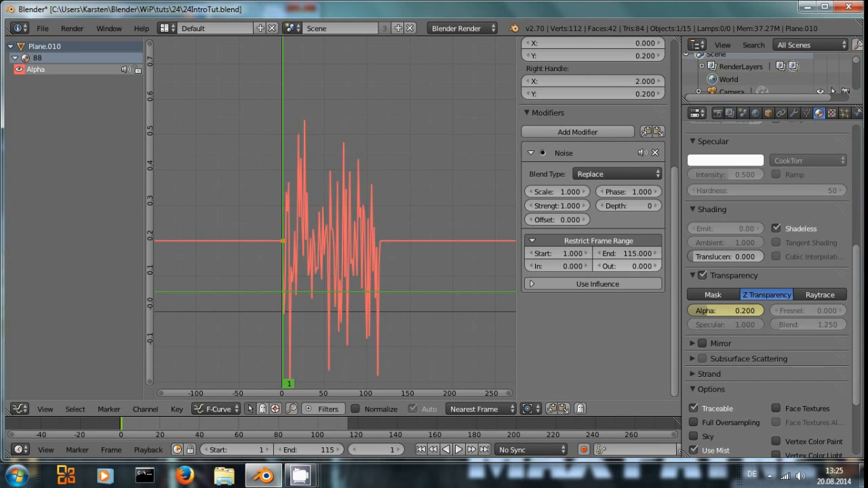
middle_drag(454, 272, 509, 259)
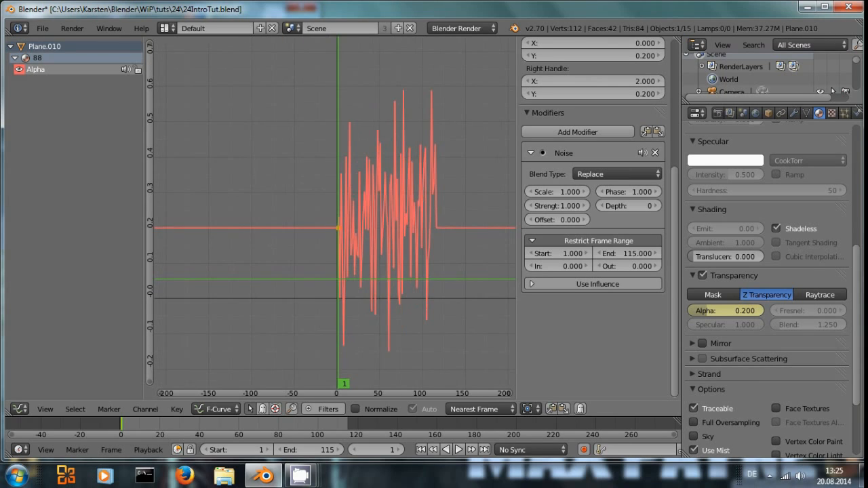
Step: Set the noise modifier's blend-in to 20 and blend-out to 25 frames
click(561, 266)
text(20)
key(Return)
click(638, 264)
text(25)
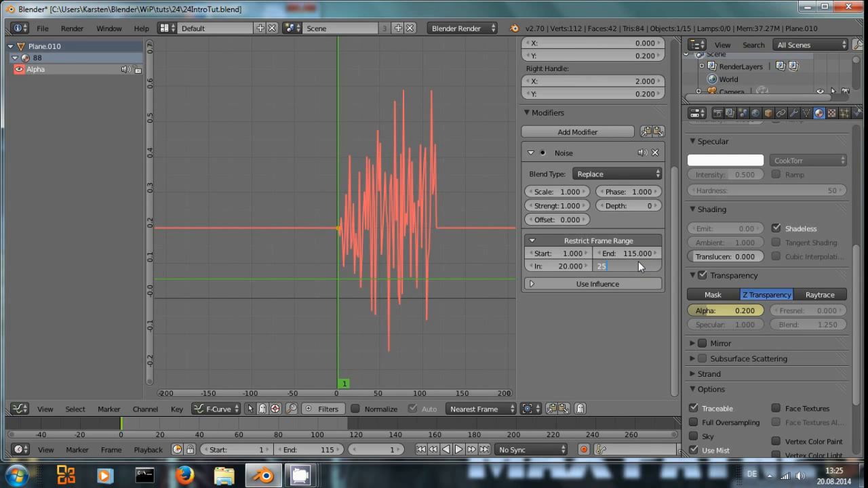
key(Return)
scroll(381, 261, up, 1)
middle_drag(401, 247, 346, 247)
Step: Set the Noise modifier's scale to 3
click(558, 192)
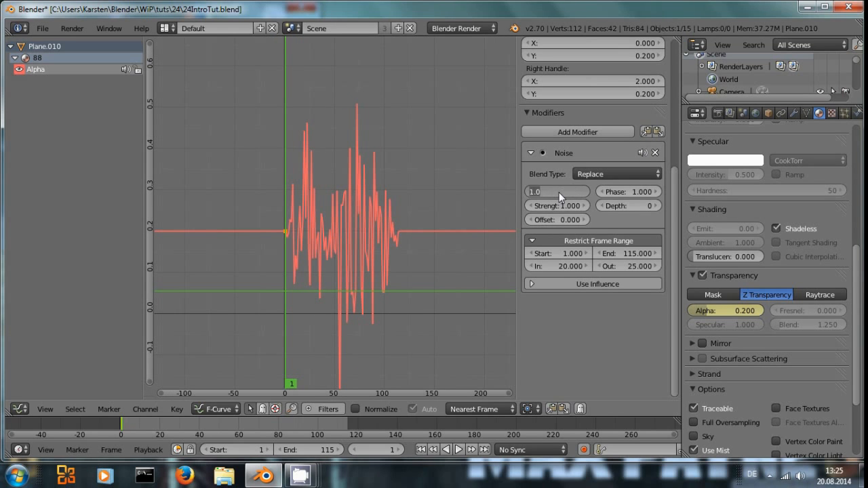
text(3)
key(Return)
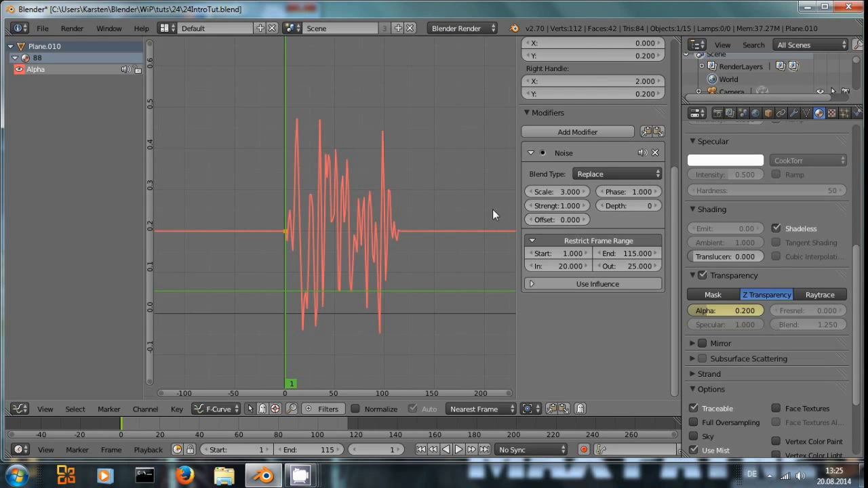
scroll(465, 224, up, 1)
middle_drag(411, 248, 438, 257)
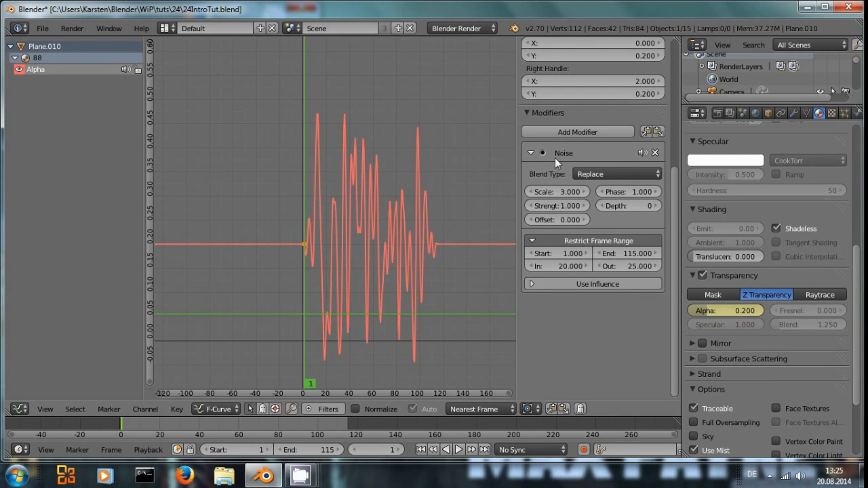
Step: Add a Limits modifier to the Alpha curve and enable its Minimum Y limit
click(567, 133)
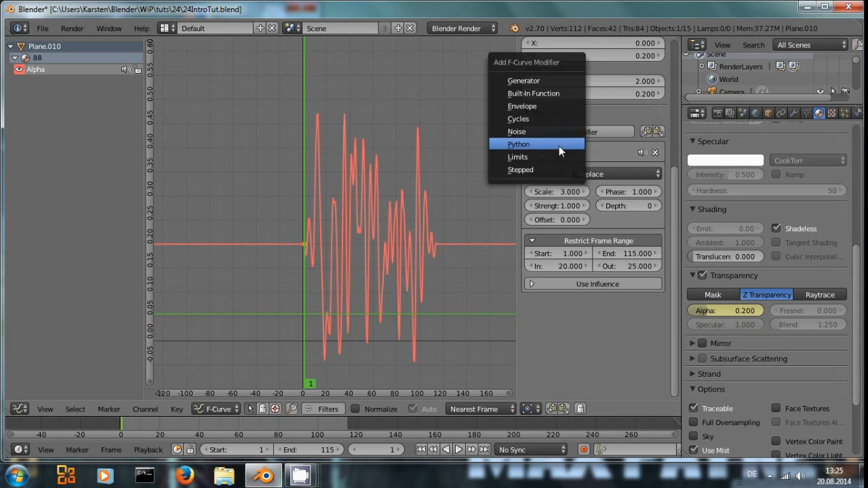
click(544, 153)
scroll(590, 237, down, 1)
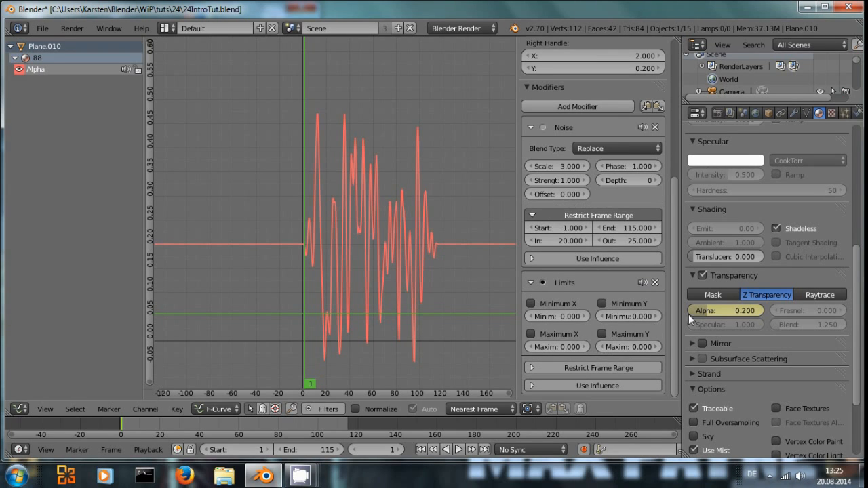
click(603, 303)
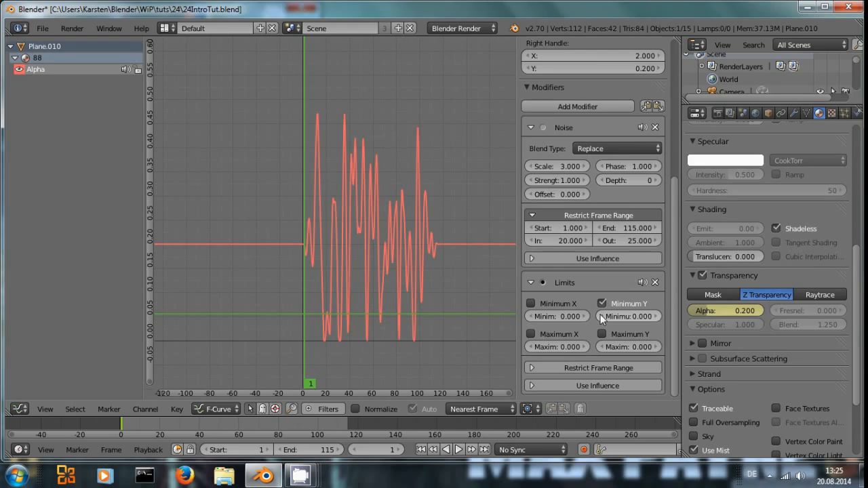
Step: Enable the Limits modifier's Maximum Y limit at 0.1
scroll(479, 337, down, 1)
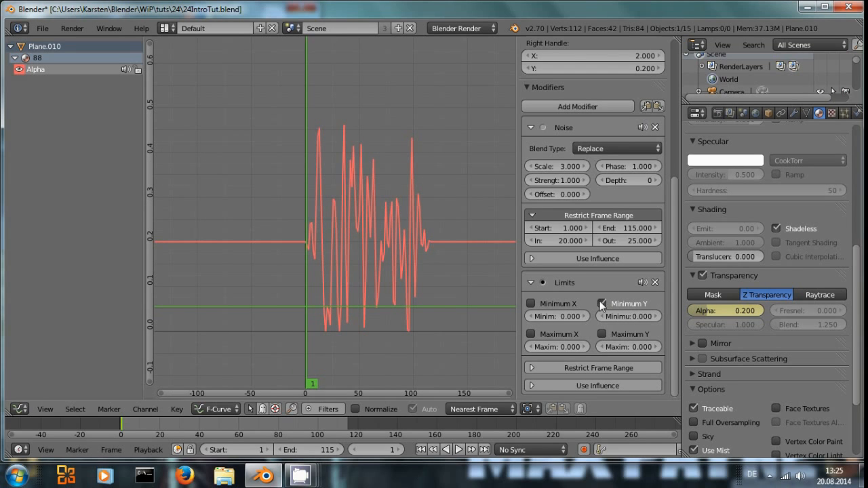
click(627, 346)
key(Return)
click(607, 335)
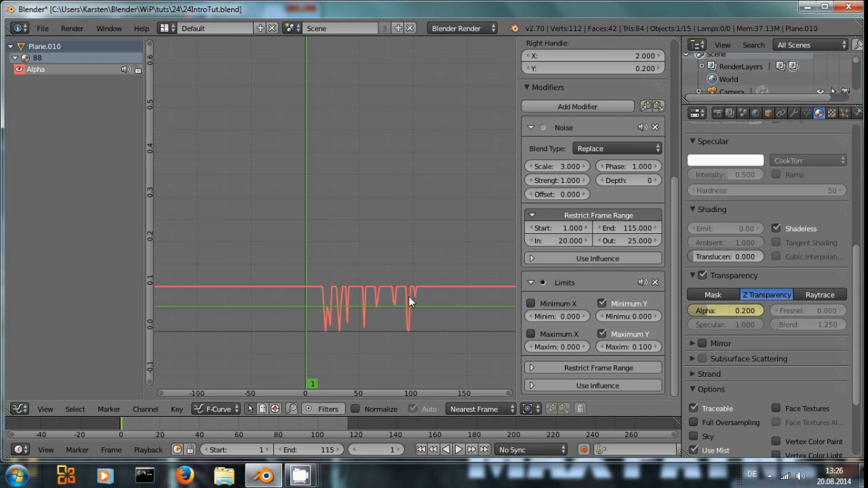
scroll(401, 305, down, 2)
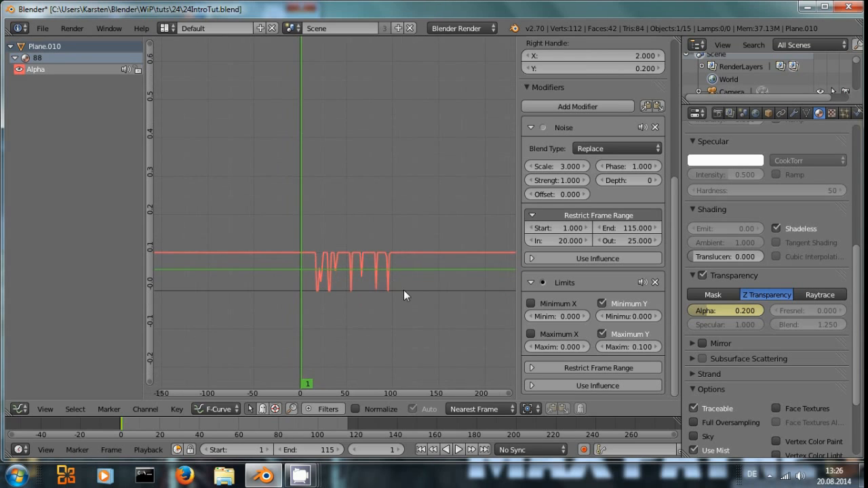
scroll(444, 285, up, 2)
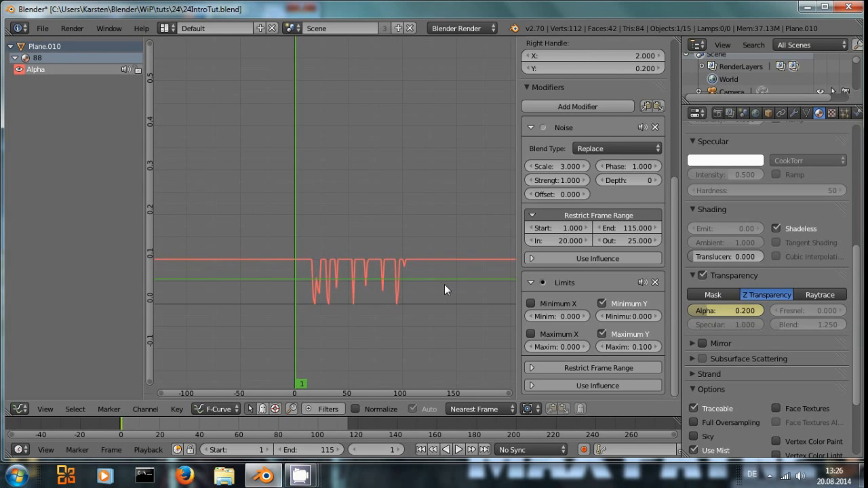
Step: Set the material's alpha to 0.05 and try to keyframe it
click(721, 311)
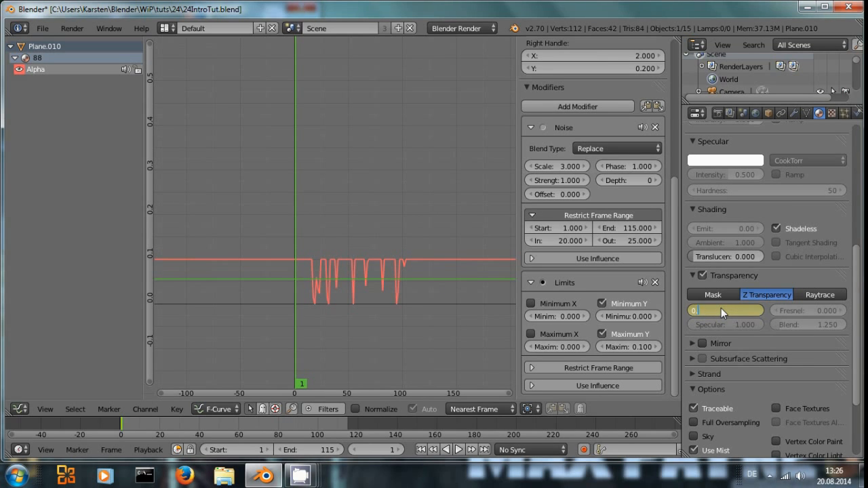
text(0.05)
key(Return)
key(i)
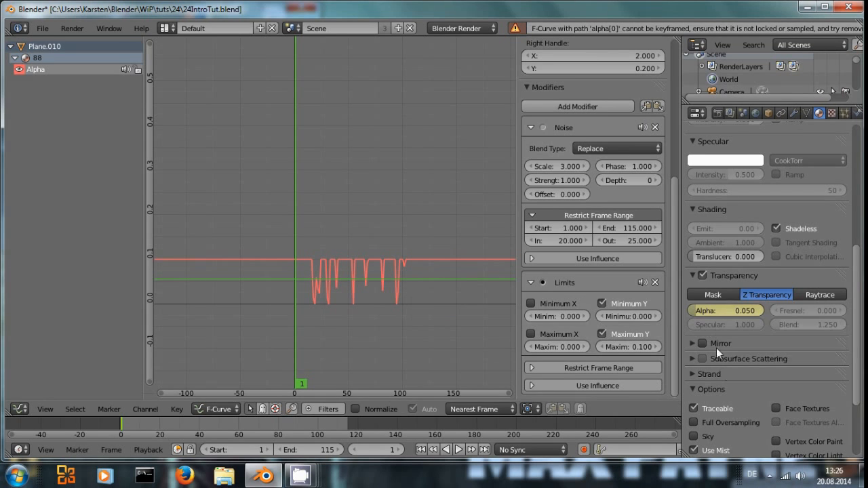
Step: Remove the Limits and Noise modifiers from the Alpha curve and keyframe the alpha value
click(655, 282)
click(655, 127)
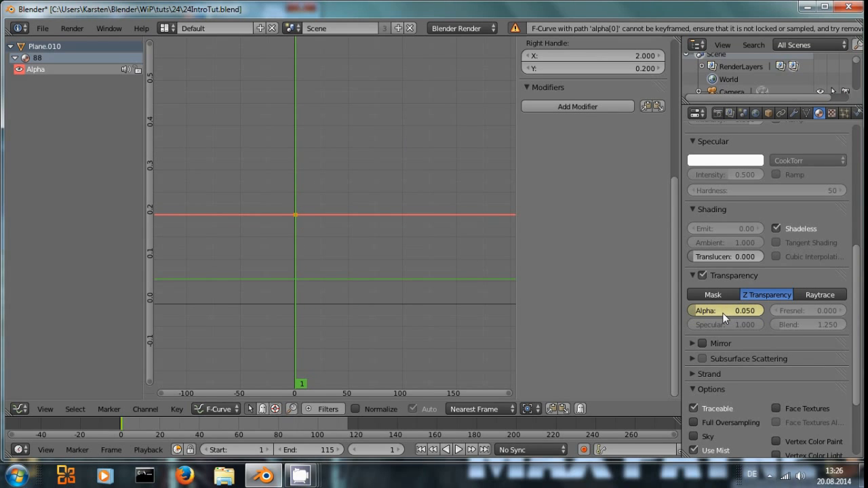
key(i)
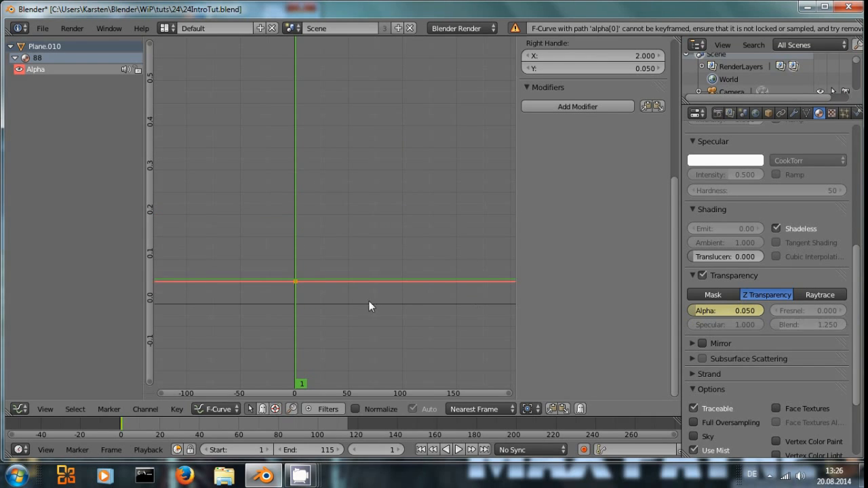
Step: Lower the alpha to 0.03 and compare test renders of the unlit segments
scroll(399, 310, down, 1)
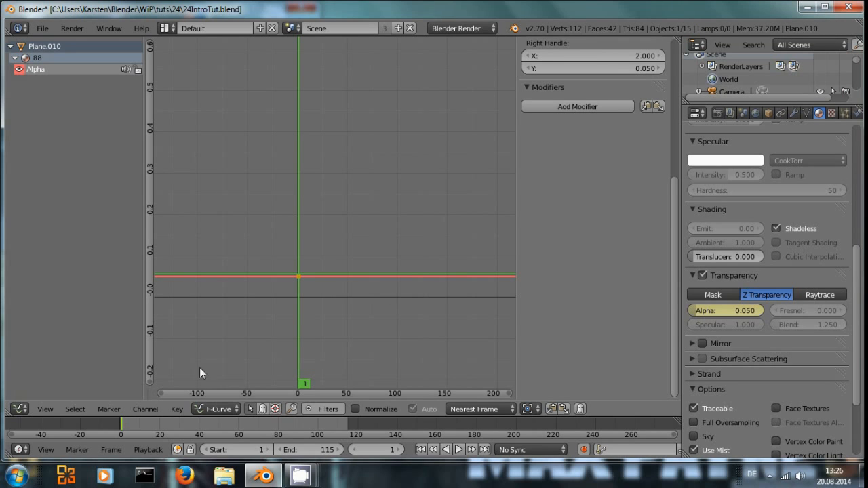
key(F12)
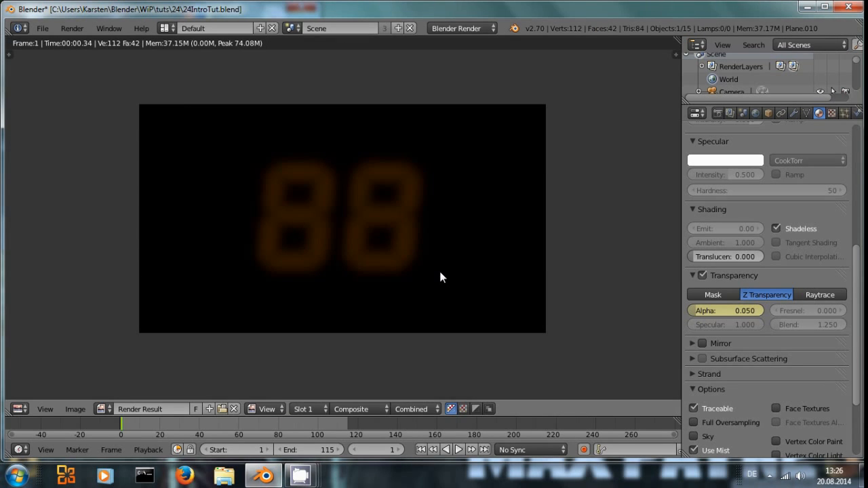
click(721, 310)
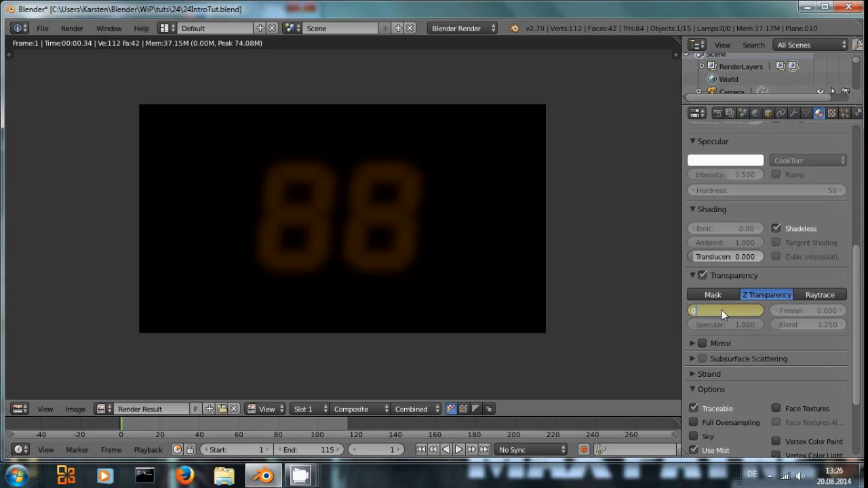
key(Return)
key(F12)
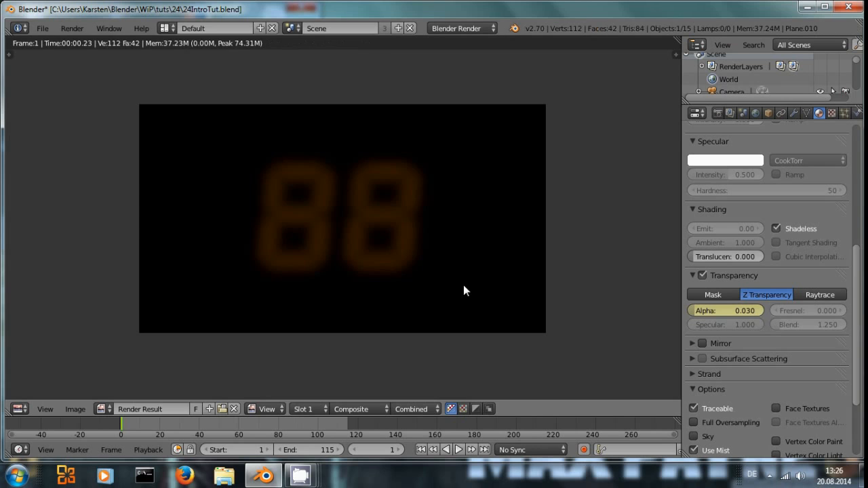
key(Escape)
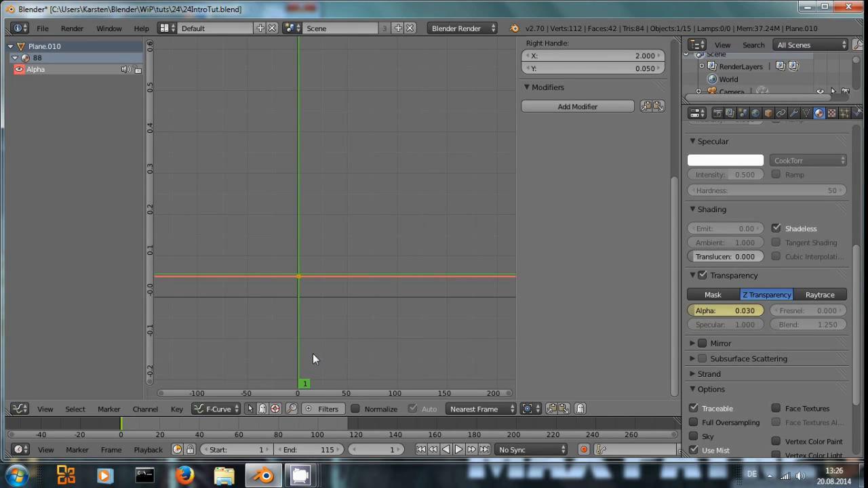
Step: Switch the lower editor to the 3D View and render test frames of the display
click(19, 409)
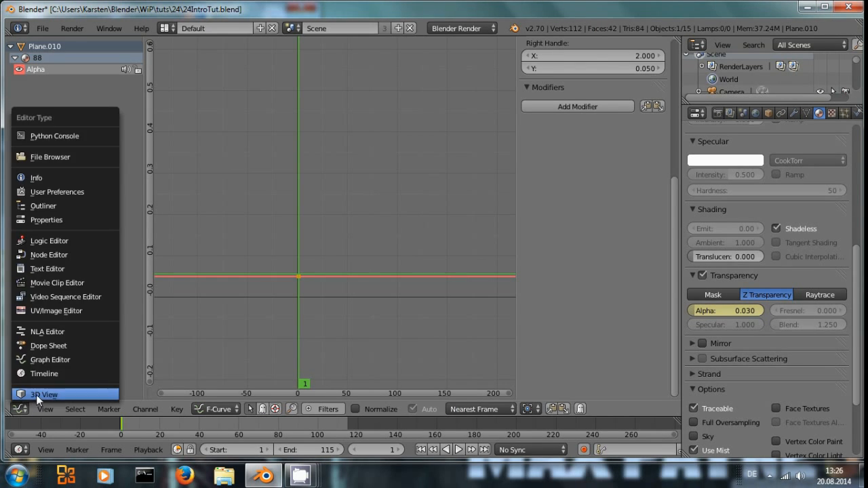
click(36, 394)
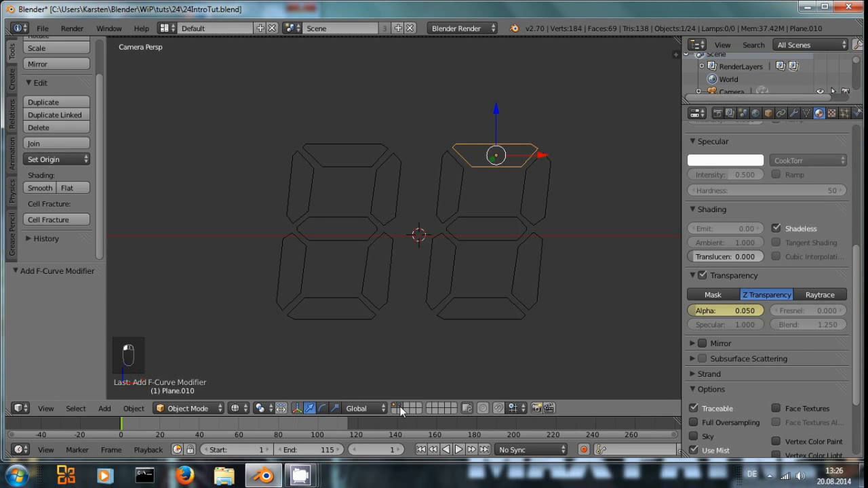
key(F12)
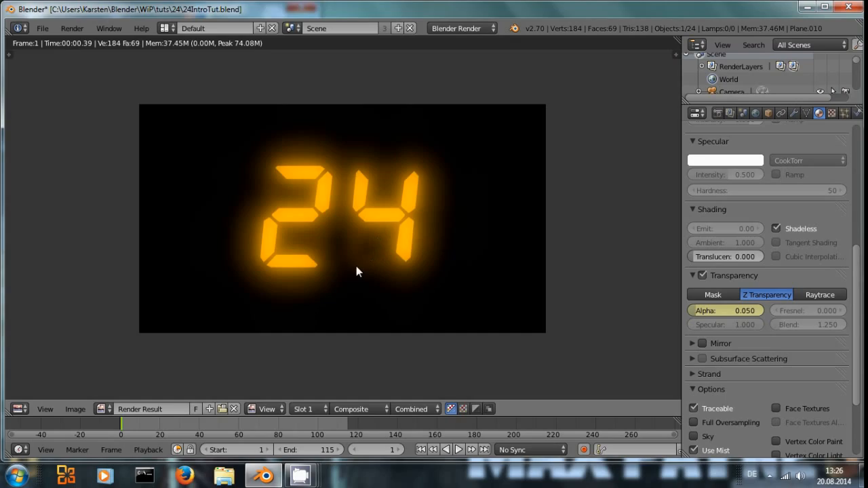
key(Escape)
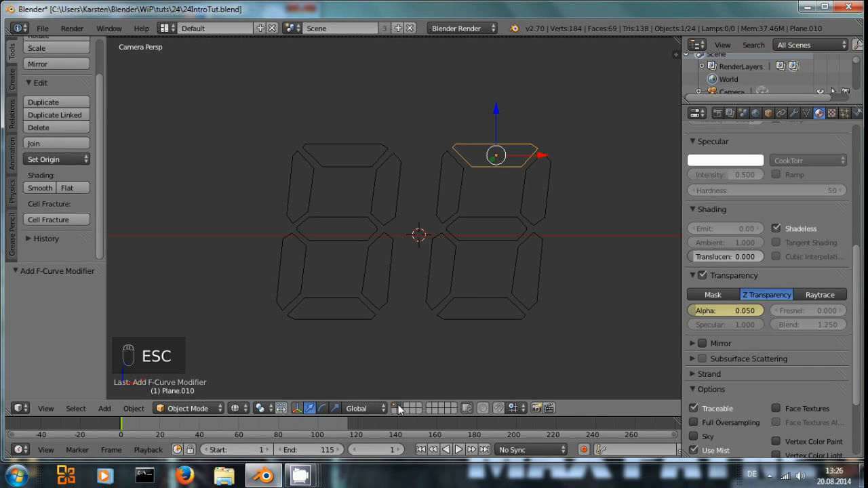
key(F12)
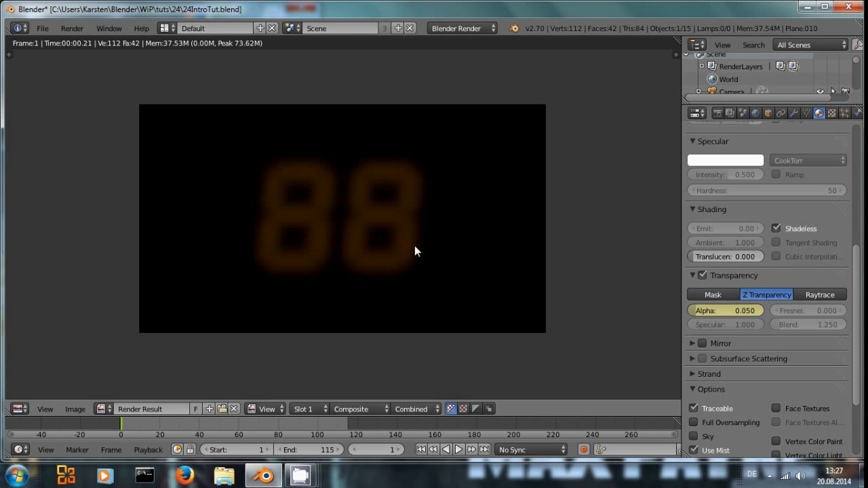
key(Escape)
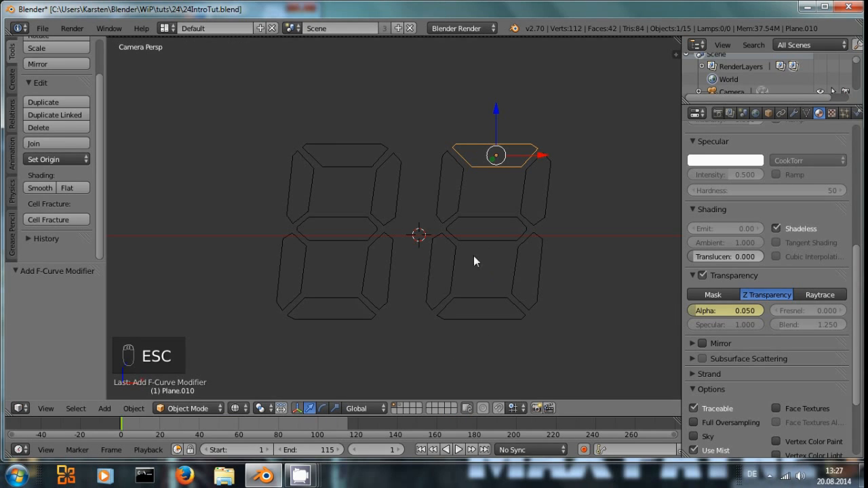
Step: Set the material's alpha to 0.03 and render a test frame
click(713, 312)
text(0.)
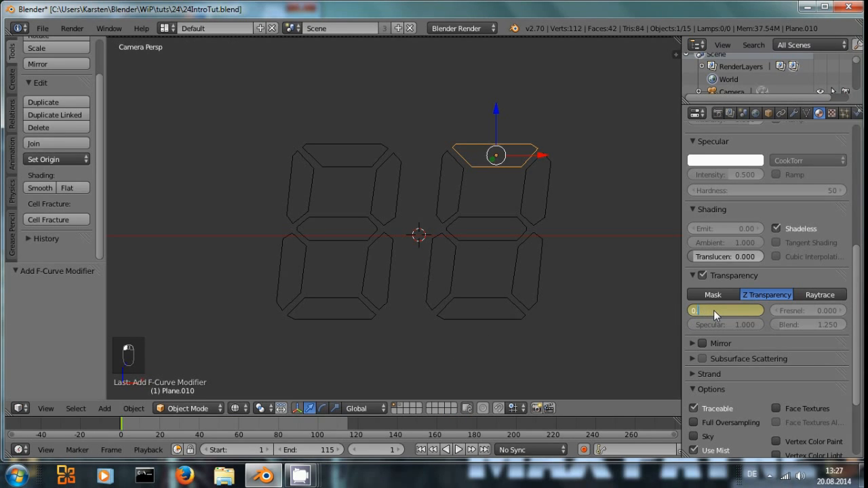
text(03)
key(Return)
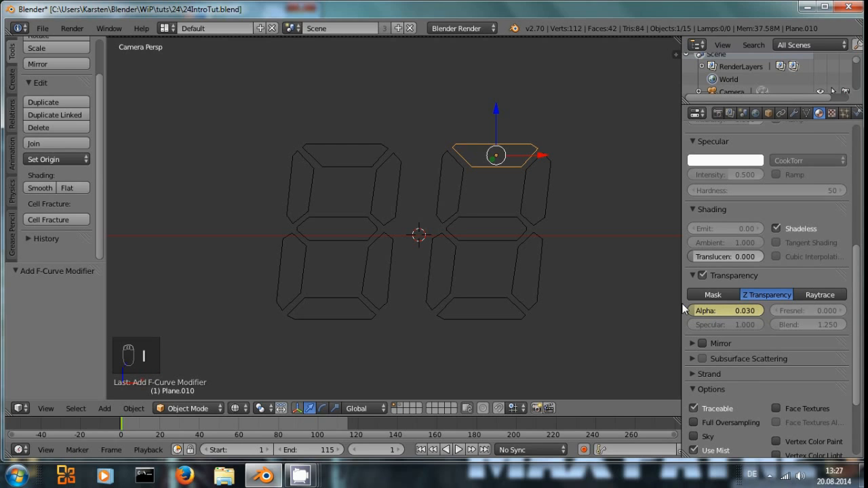
key(F12)
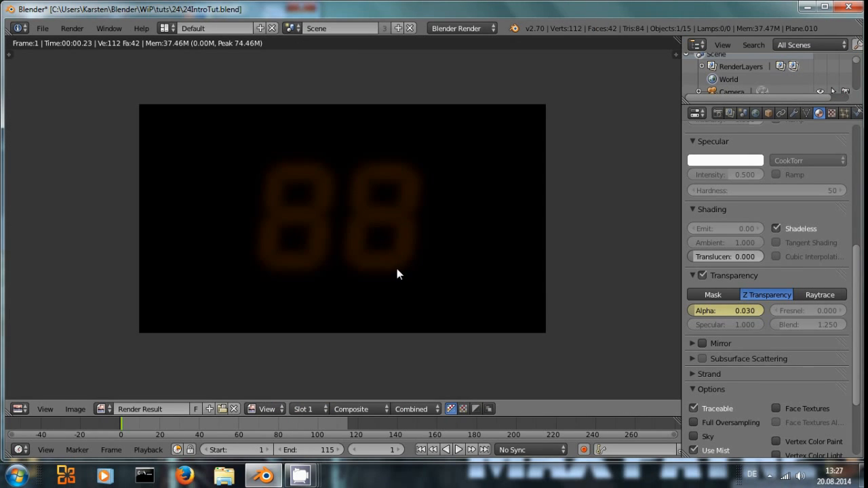
key(Escape)
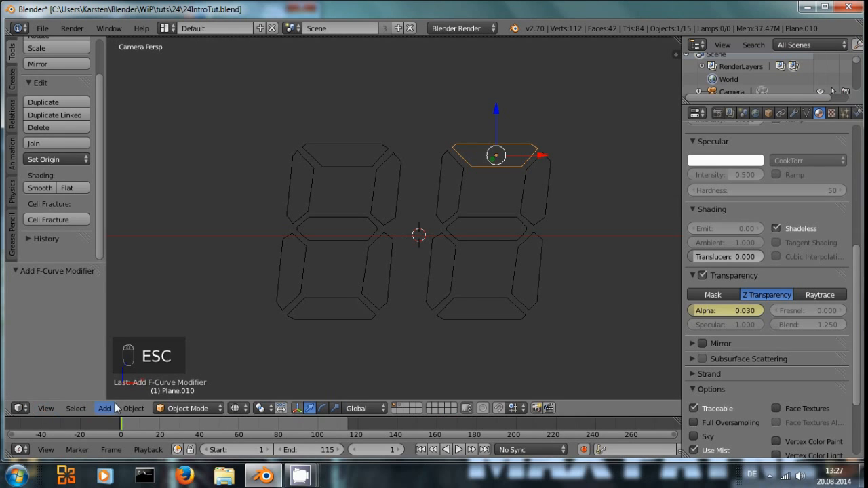
Step: Switch the lower editor back to the Graph Editor and add a Noise modifier to the Alpha curve
click(20, 407)
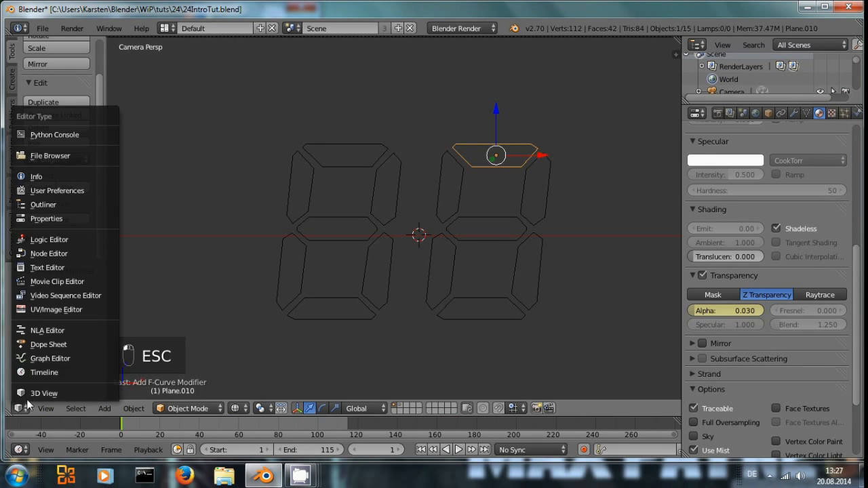
click(52, 358)
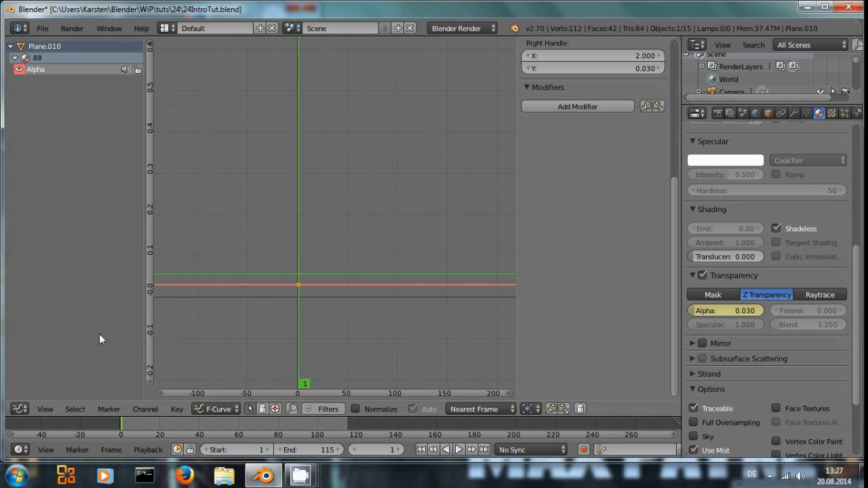
click(536, 112)
click(519, 101)
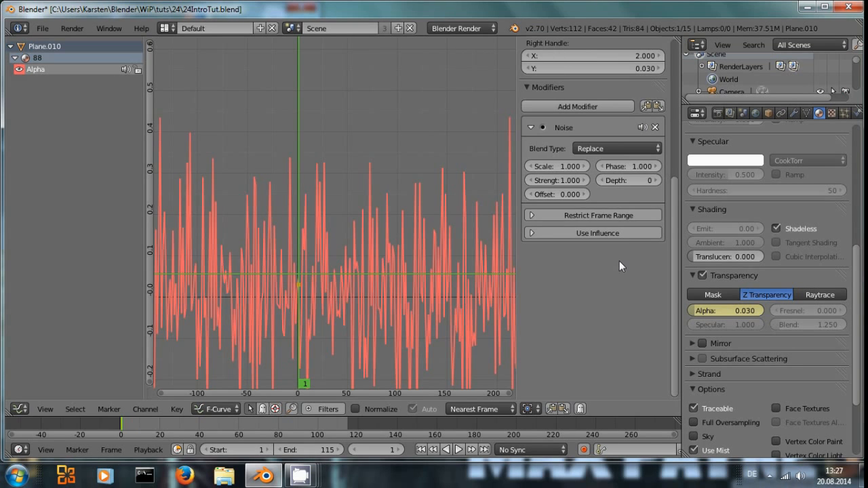
Step: Restrict the Noise modifier to frames 1 through 115
click(591, 215)
click(575, 227)
text(1)
key(Return)
click(634, 227)
text(115)
key(Return)
Step: Set the Noise modifier's blend-in to 20 and blend-out to 25 frames
click(552, 241)
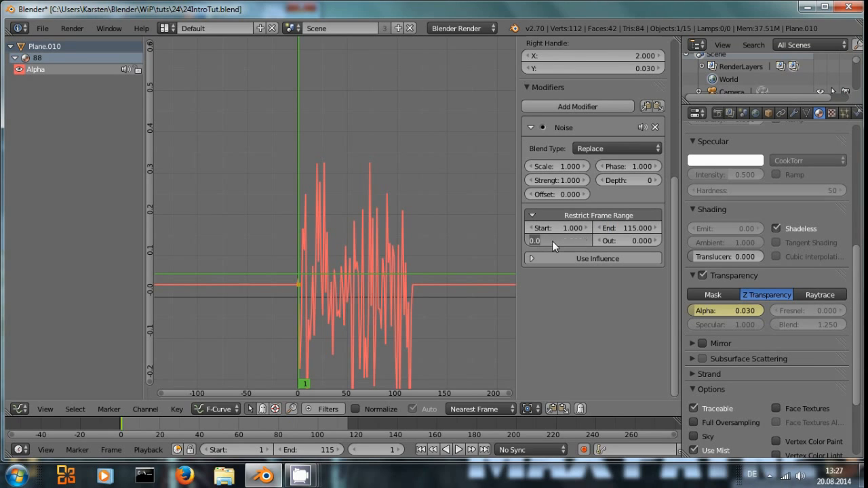
text(20)
key(Return)
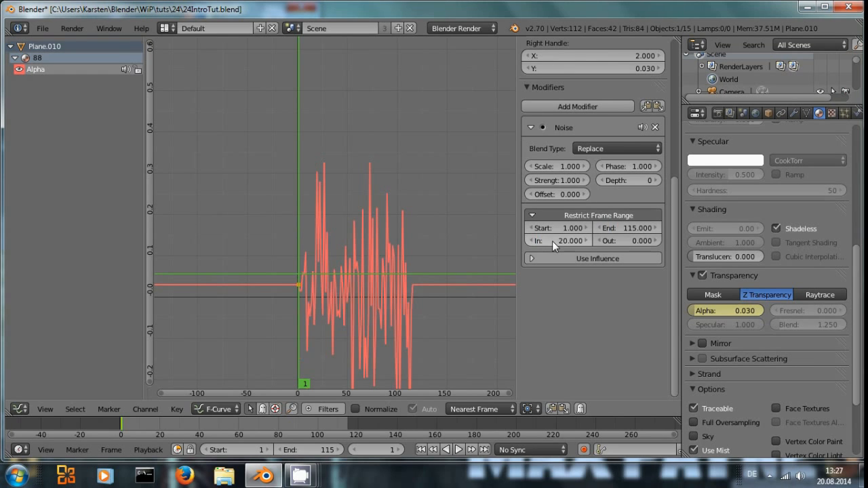
click(622, 240)
text(25)
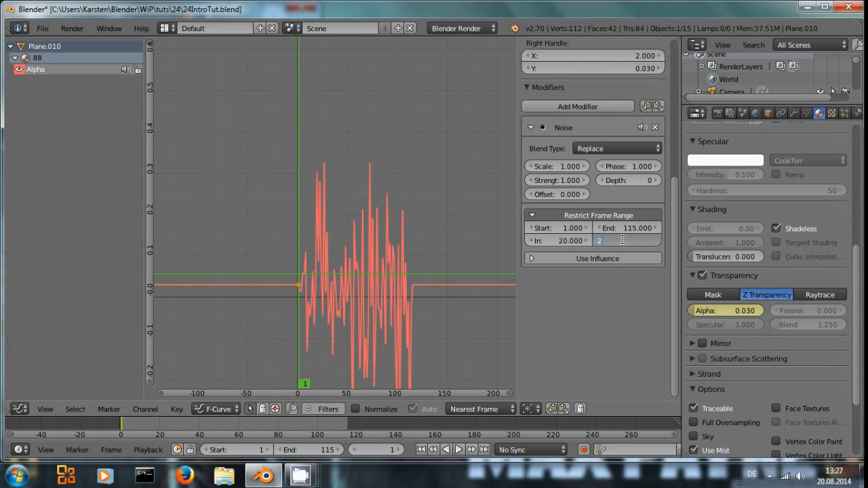
key(Return)
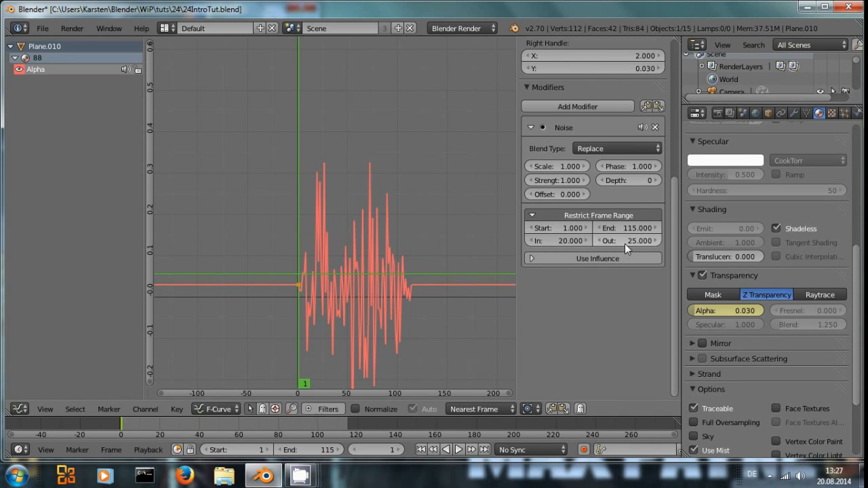
Step: Add a Limits modifier to the Alpha curve and enable its Minimum Y limit
click(556, 111)
click(531, 131)
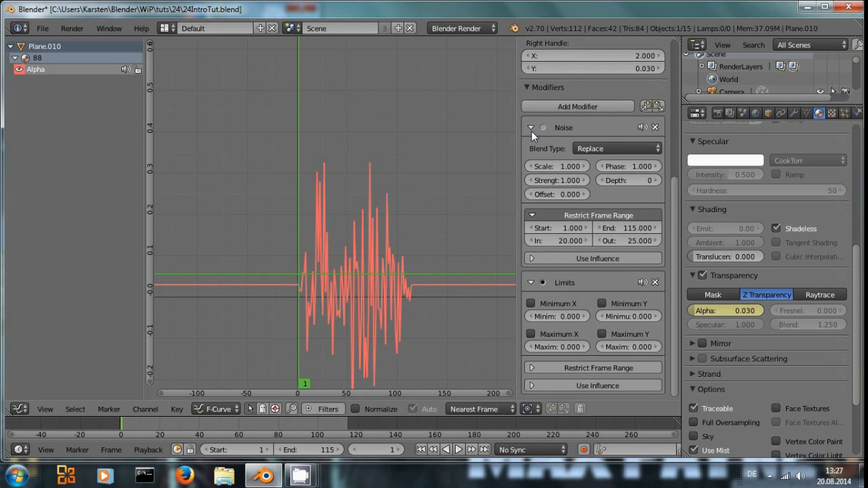
click(602, 303)
Step: Enable the Limits modifier's Maximum Y limit at 0.05
click(613, 344)
text(0.05)
key(Return)
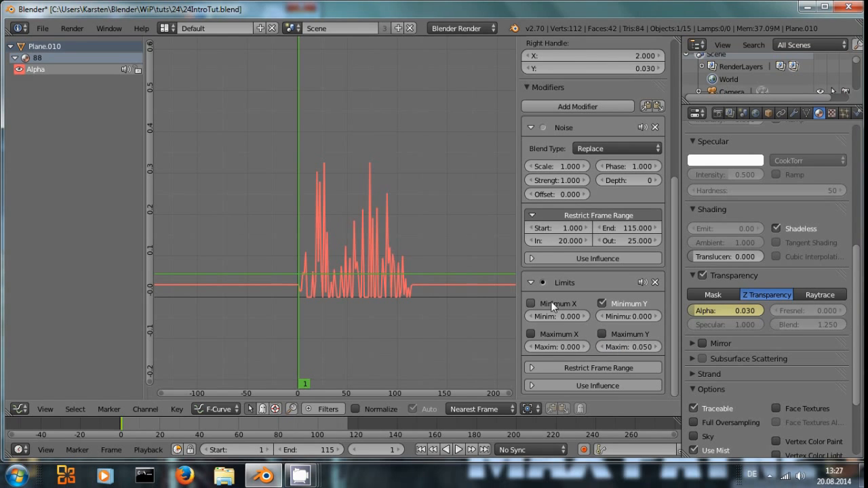
Step: Turn on the Maximum Y clamp of the Alpha curve's Limits modifier
click(603, 333)
scroll(373, 315, up, 2)
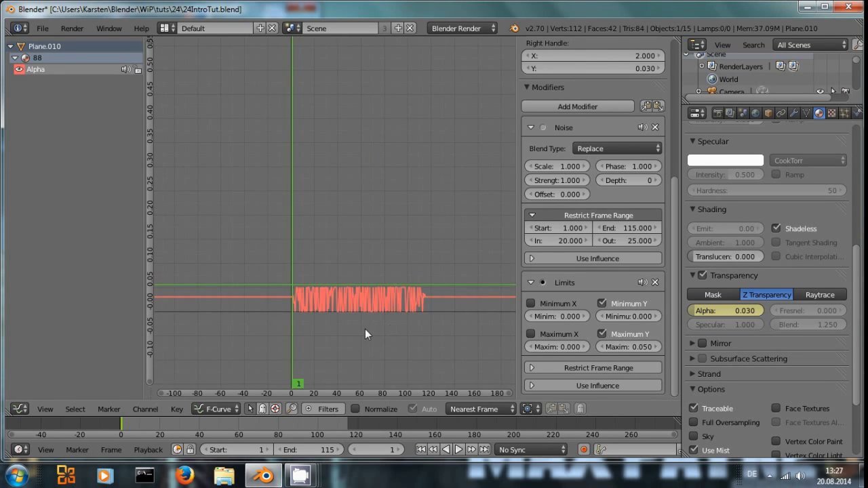
middle_drag(363, 327, 296, 282)
Step: Set the Noise modifier's scale to 3
click(564, 164)
text(3)
key(Return)
Step: Nudge the Noise modifier's strength up and down to preview the flicker on the curve
scroll(294, 302, up, 2)
middle_drag(311, 304, 442, 291)
scroll(436, 292, up, 3)
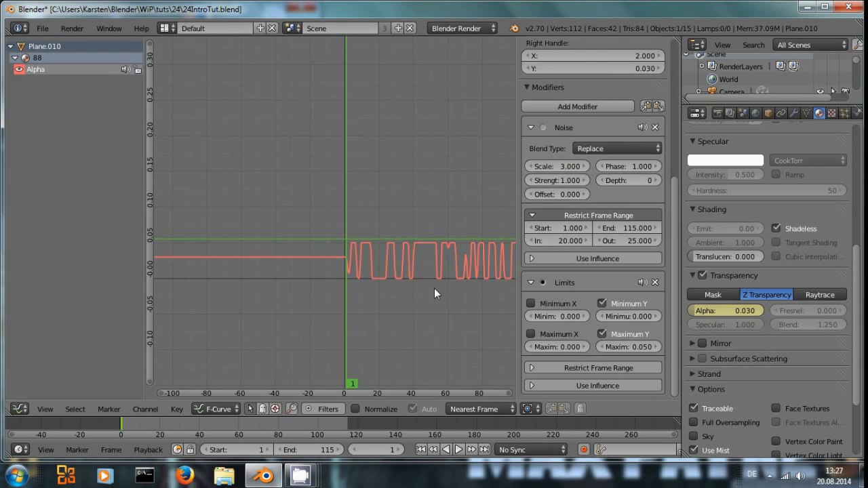
drag(536, 180, 533, 182)
click(533, 181)
click(532, 182)
click(533, 181)
click(532, 182)
click(532, 182)
click(532, 182)
click(532, 181)
click(585, 182)
middle_drag(409, 299, 295, 290)
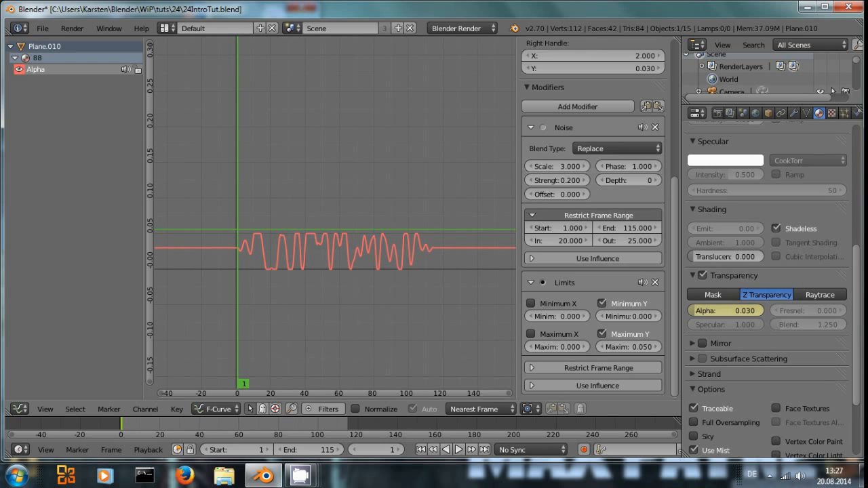
click(585, 181)
click(585, 181)
click(586, 181)
click(585, 181)
click(585, 181)
click(586, 181)
click(585, 181)
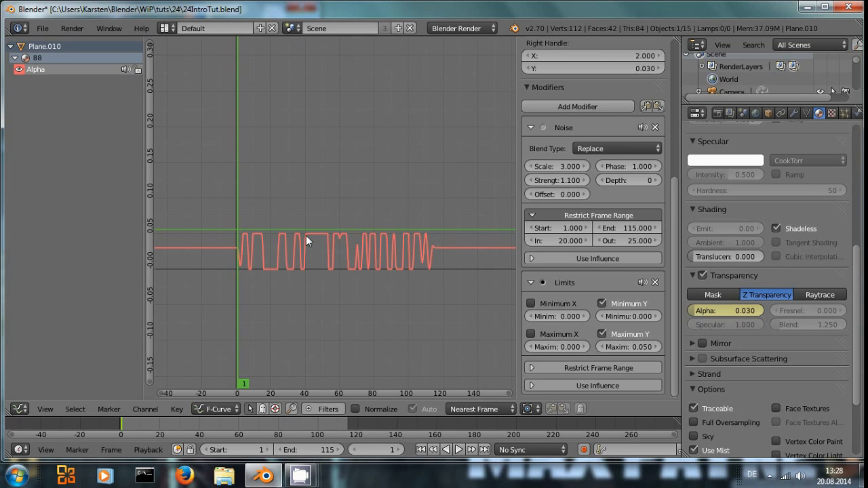
Step: Move to frame 28 and set the Noise modifier's strength to 0.17
mouse_move(298, 225)
mouse_down()
mouse_move(300, 215)
mouse_move(317, 221)
mouse_move(284, 219)
mouse_up()
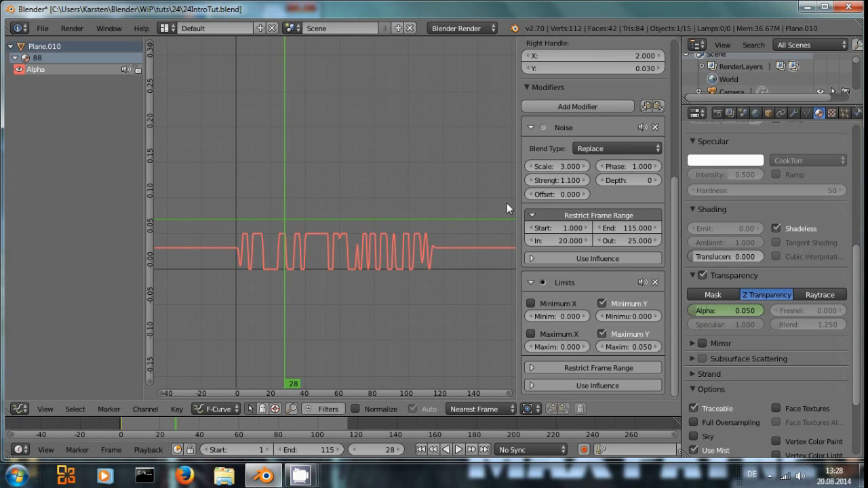
click(533, 181)
click(533, 181)
click(533, 181)
click(533, 181)
click(533, 181)
click(533, 181)
click(533, 181)
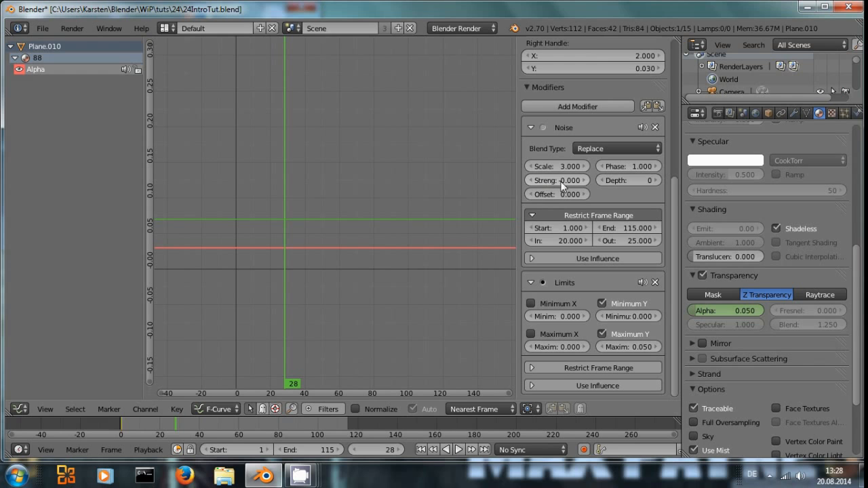
click(584, 181)
click(584, 180)
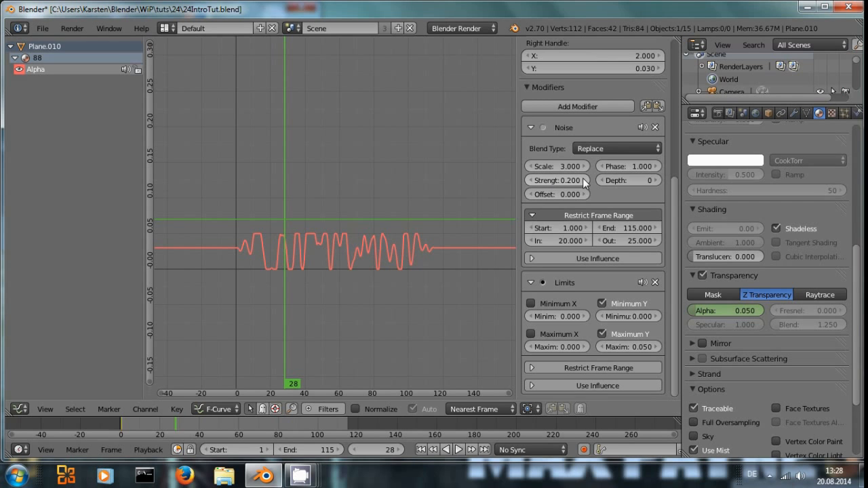
click(565, 181)
text(0.17)
key(Return)
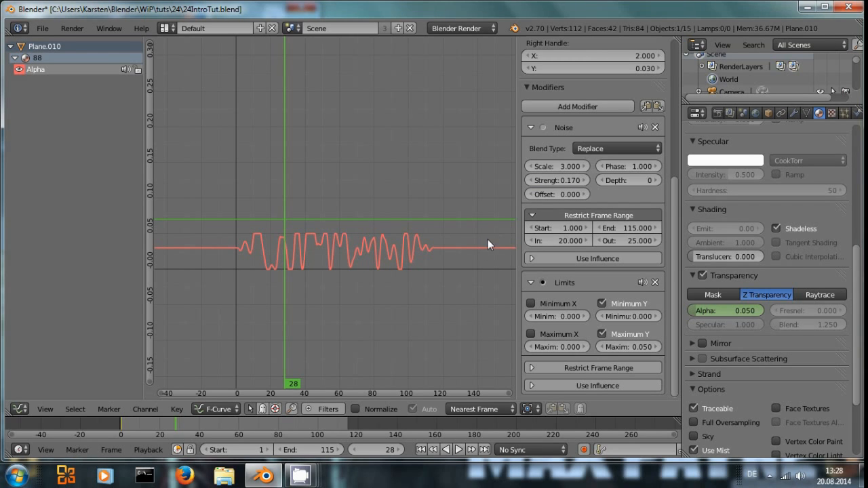
Step: Change the Graph Editor back to the 3D View and switch the screen layout to Video Editing
click(19, 409)
click(40, 394)
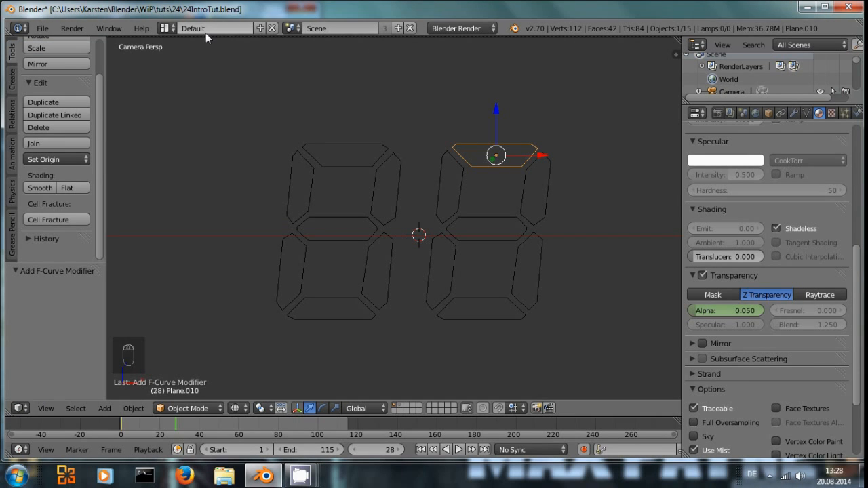
click(168, 28)
click(177, 151)
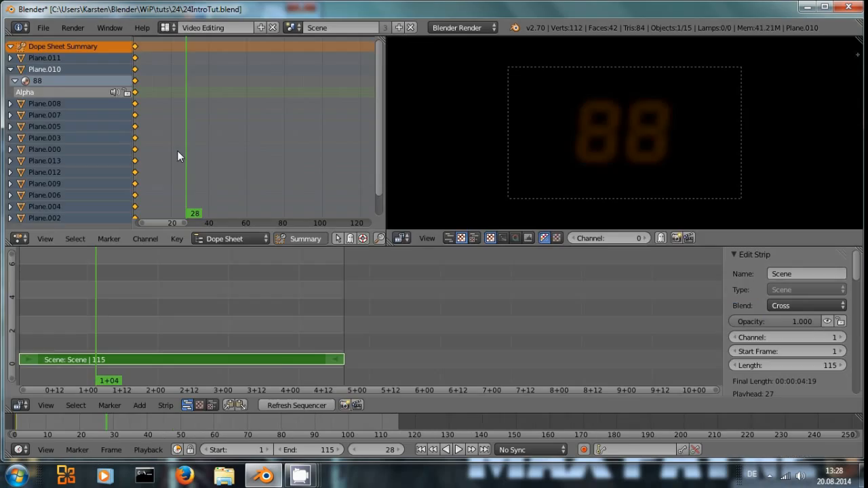
Step: Jump to the first frame and play the animation back in the sequencer preview
key(shift+Left)
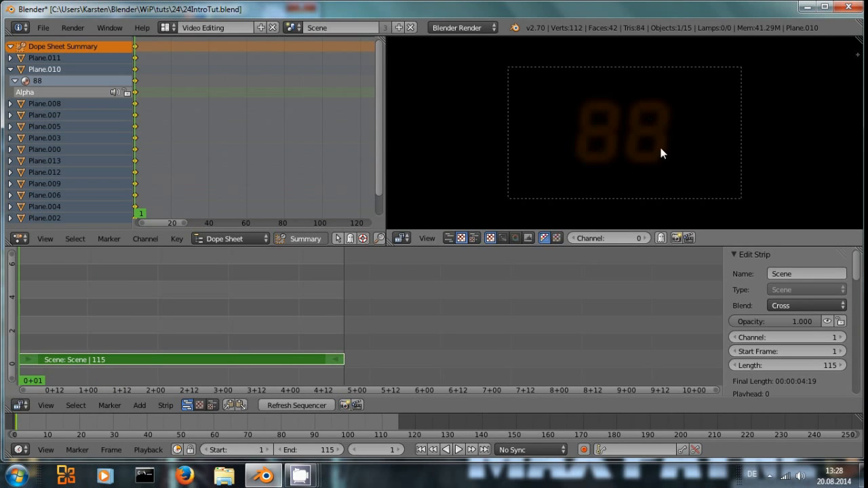
click(140, 408)
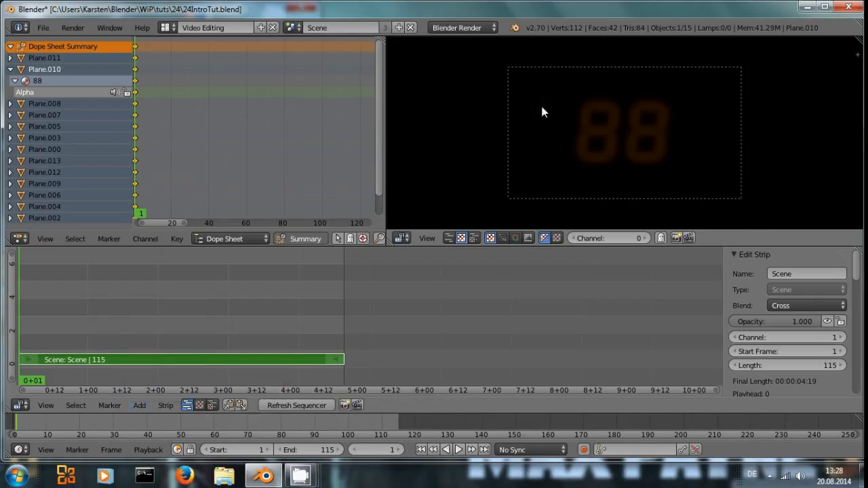
key(n)
click(734, 124)
click(734, 124)
key(n)
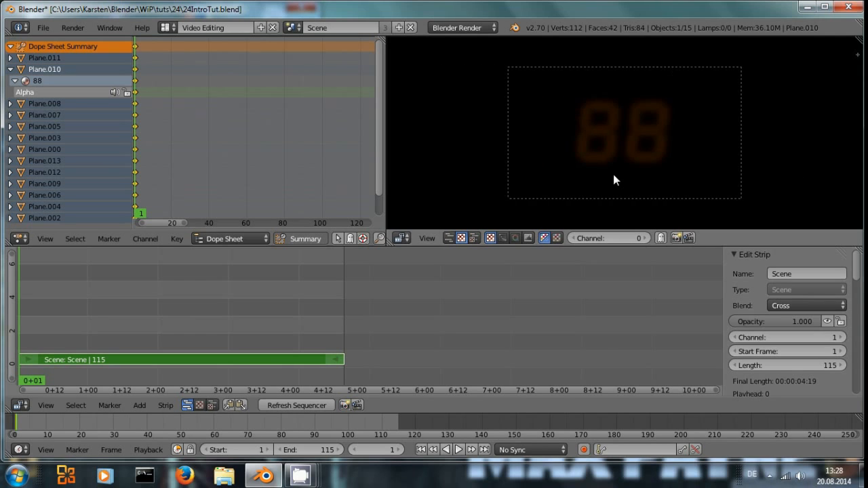
key(alt+a)
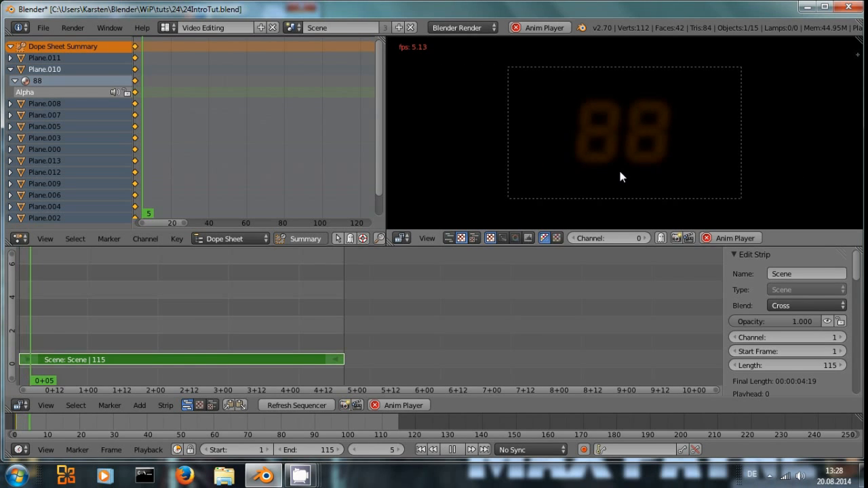
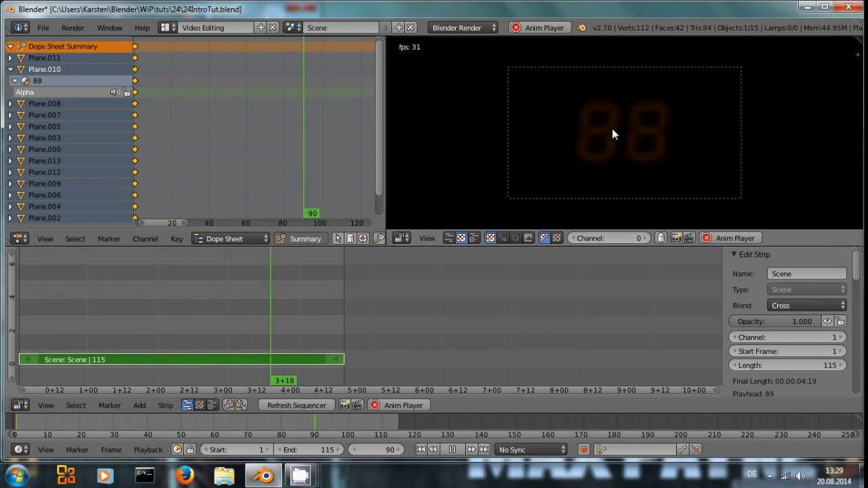
Step: Stop playback and switch the screen layout to Default
key(alt+a)
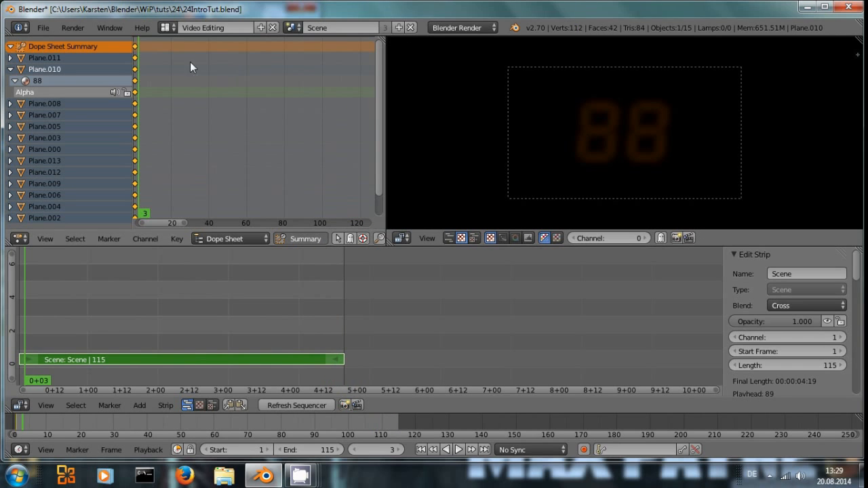
click(167, 28)
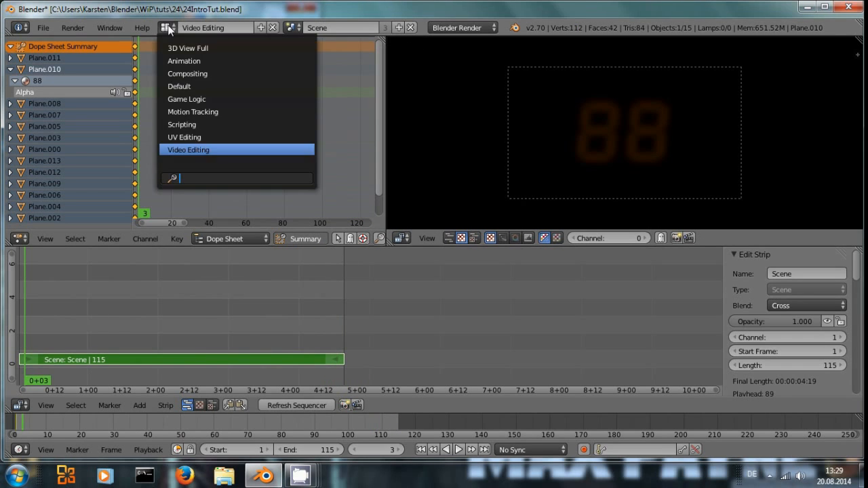
click(190, 86)
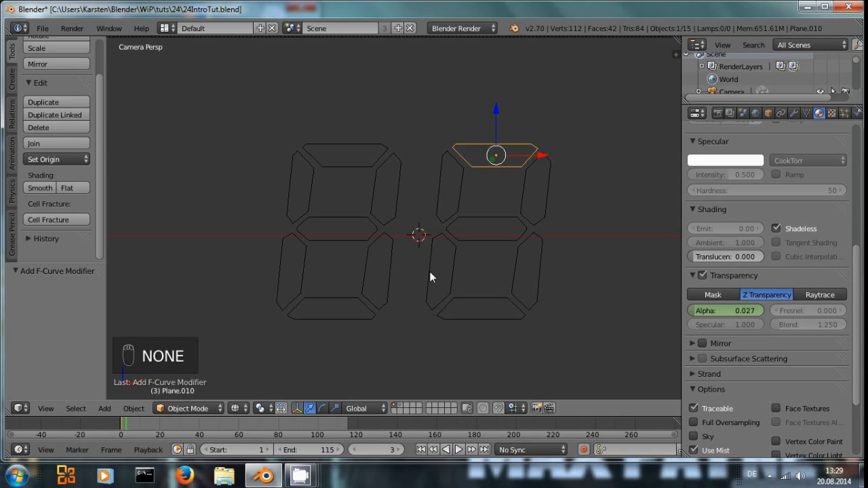
Step: Select the left digit's lower-left vertical segment and make its material a separate single-user copy
scroll(429, 271, down, 1)
shift+middle_drag(434, 292, 375, 288)
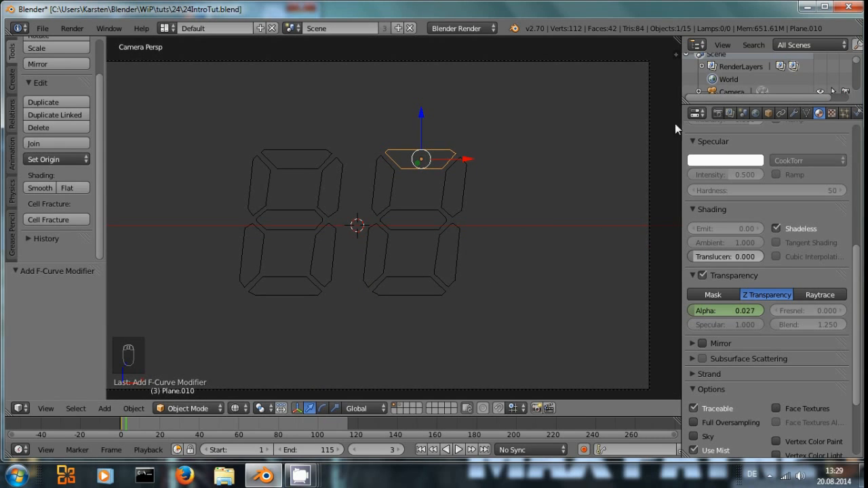
scroll(253, 252, up, 1)
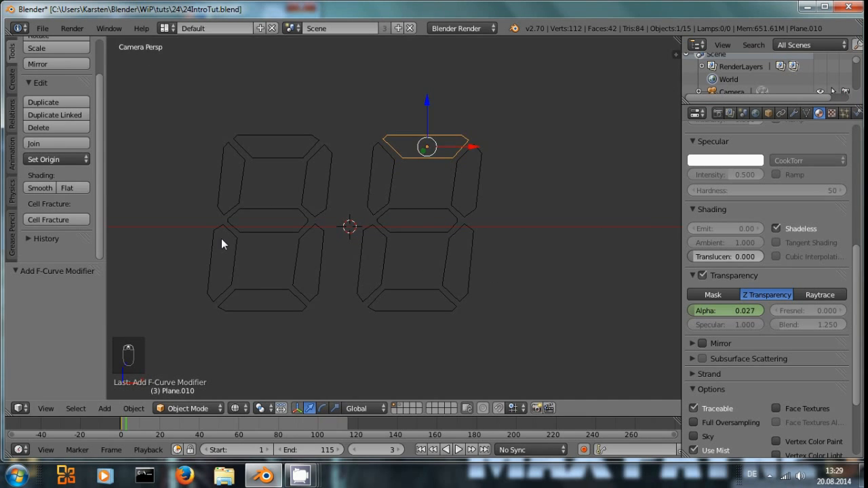
right_click(222, 241)
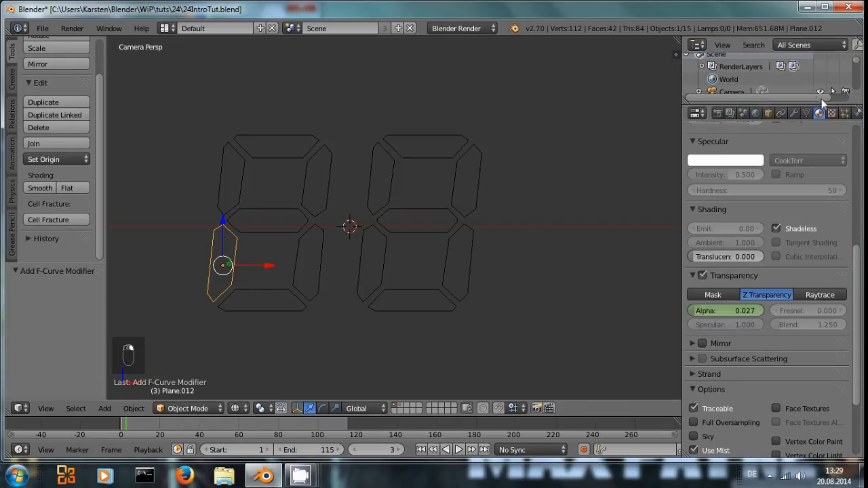
scroll(780, 251, up, 8)
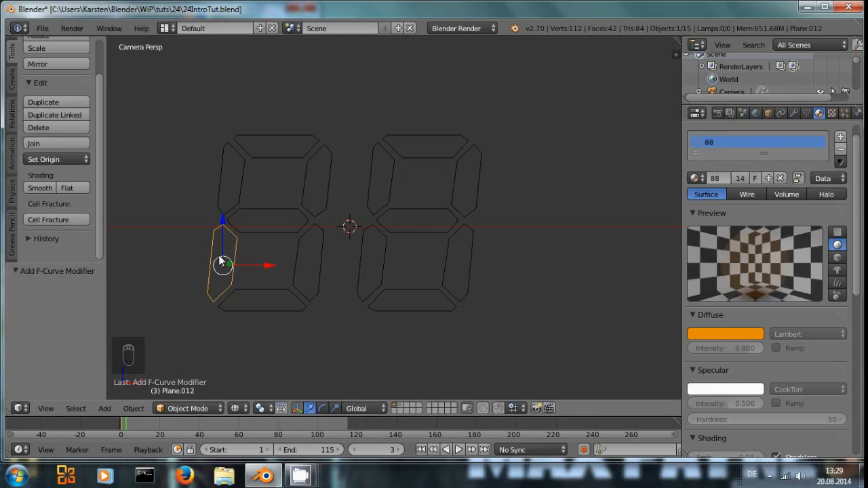
click(740, 179)
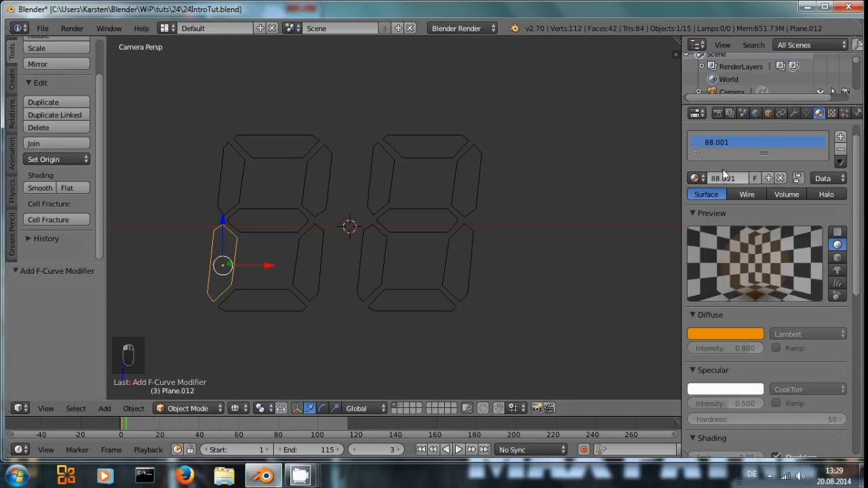
click(704, 178)
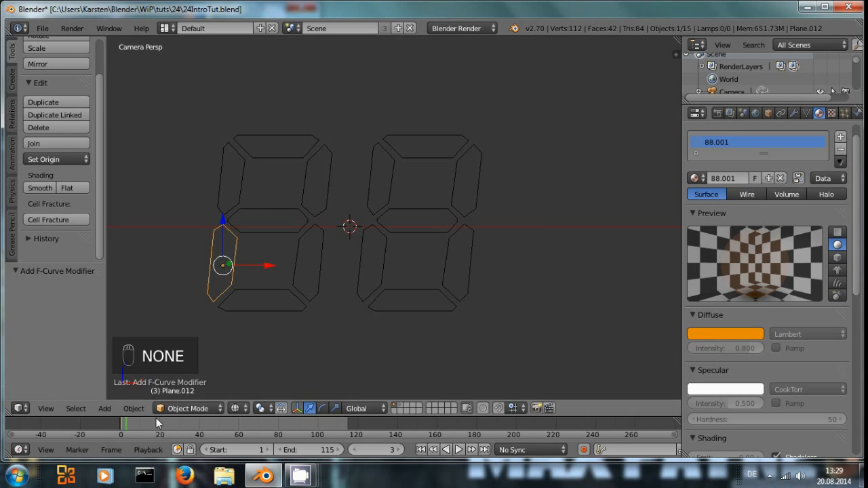
Step: In the Graph Editor, set this segment's alpha Noise modifier phase to 15, then return to the 3D View
click(25, 407)
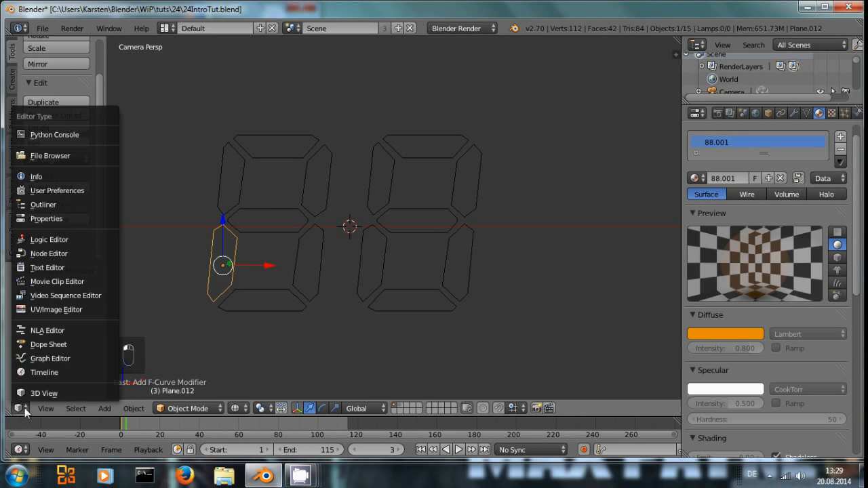
click(39, 359)
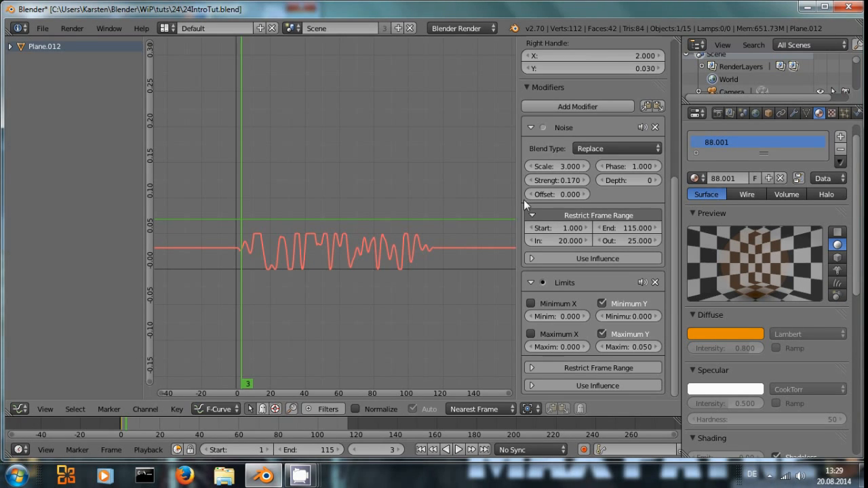
click(11, 47)
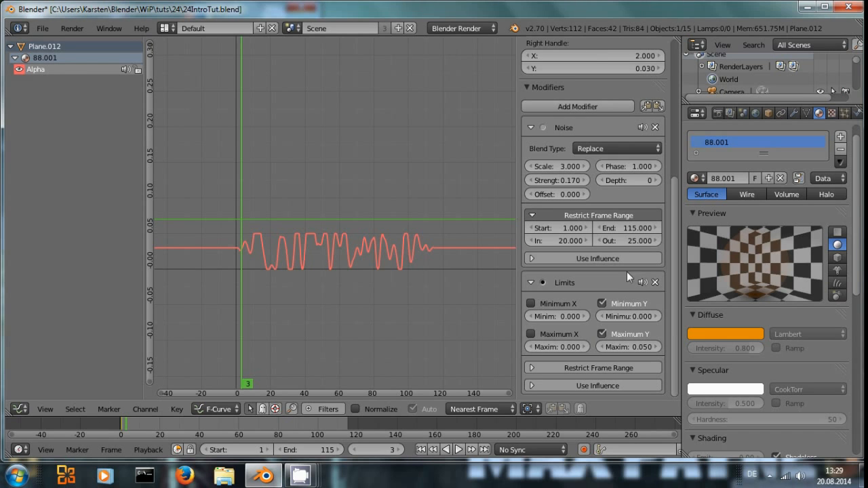
click(629, 167)
text(15)
key(Return)
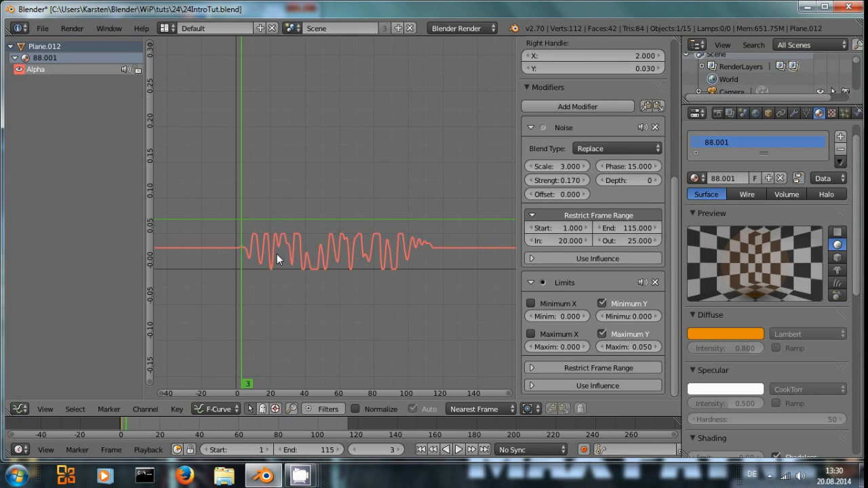
click(17, 409)
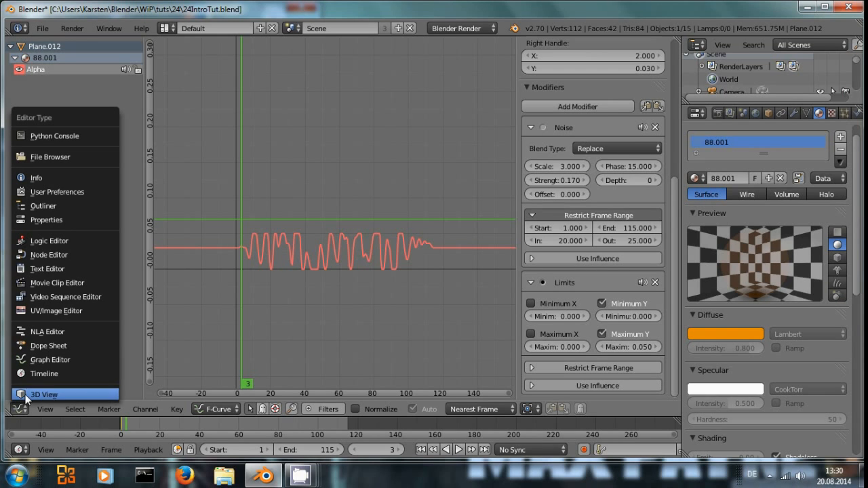
click(42, 394)
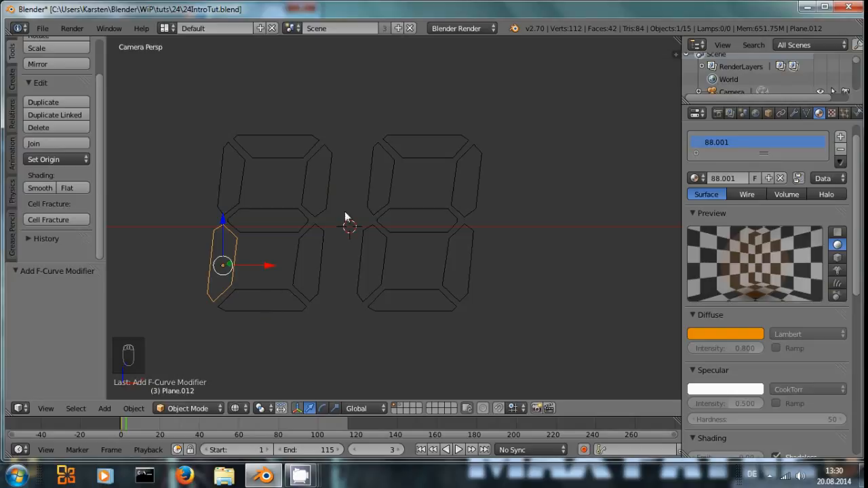
Step: Assign material 88.001 to the right digit's upper-left vertical segment and its bottom segment
right_click(393, 182)
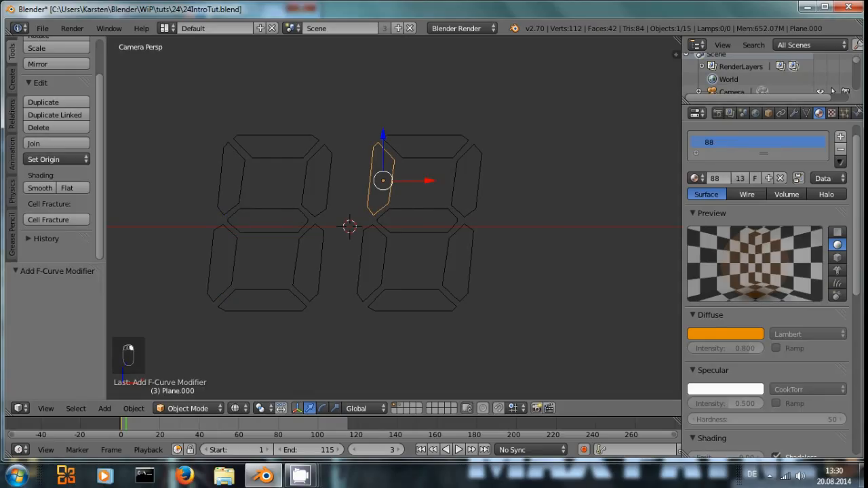
click(699, 179)
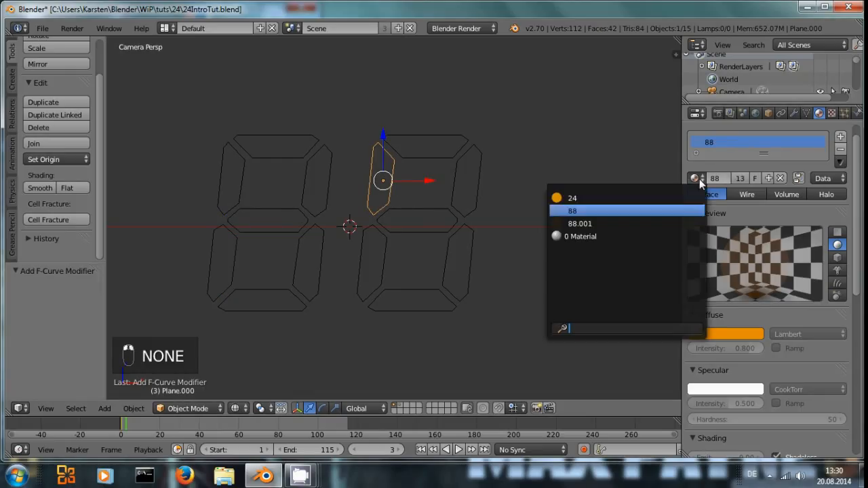
click(580, 223)
right_click(454, 301)
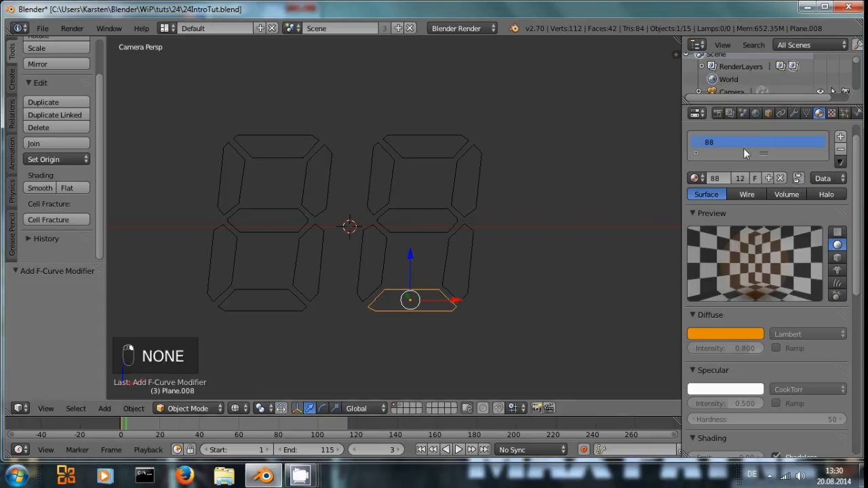
click(697, 178)
click(579, 223)
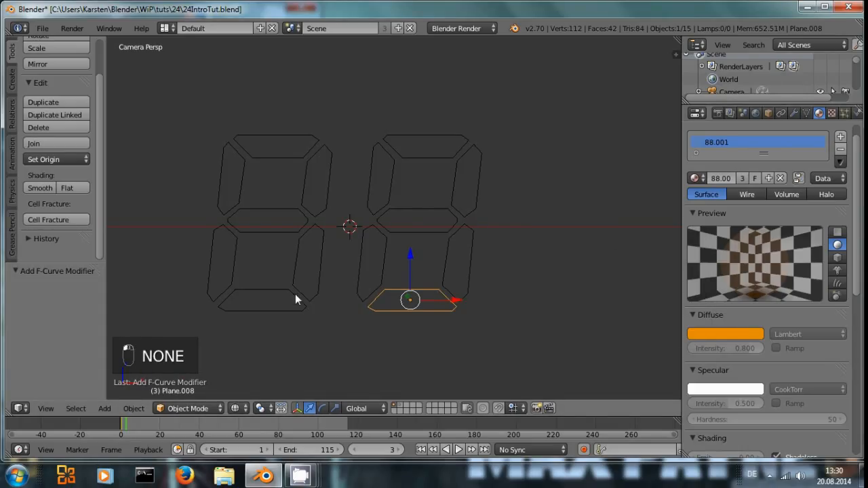
Step: Give the left digit's middle segment its own material copy and set its Noise modifier phase to 30
right_click(297, 217)
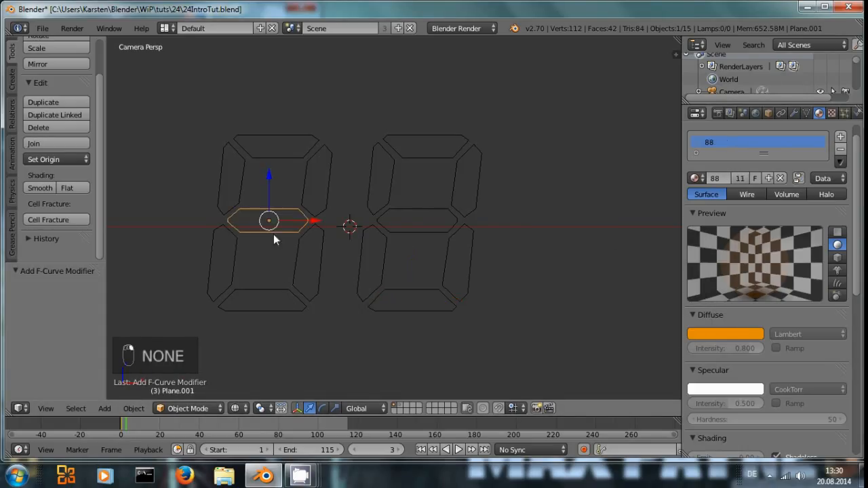
click(740, 178)
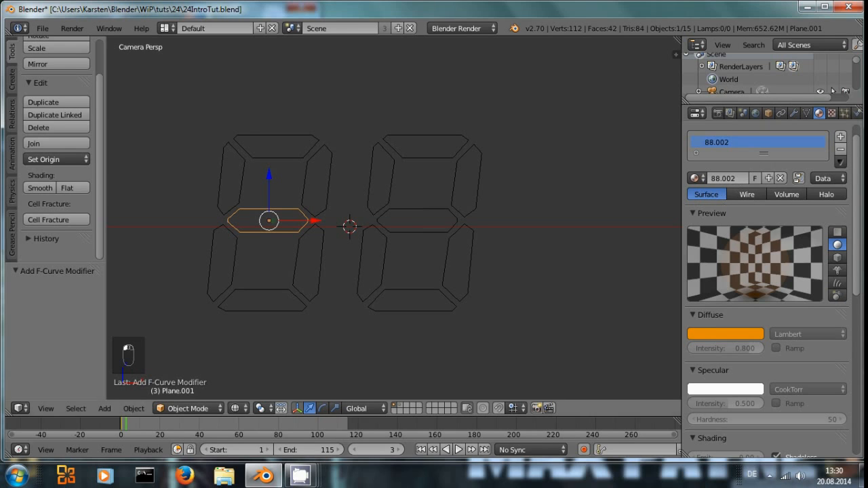
click(27, 410)
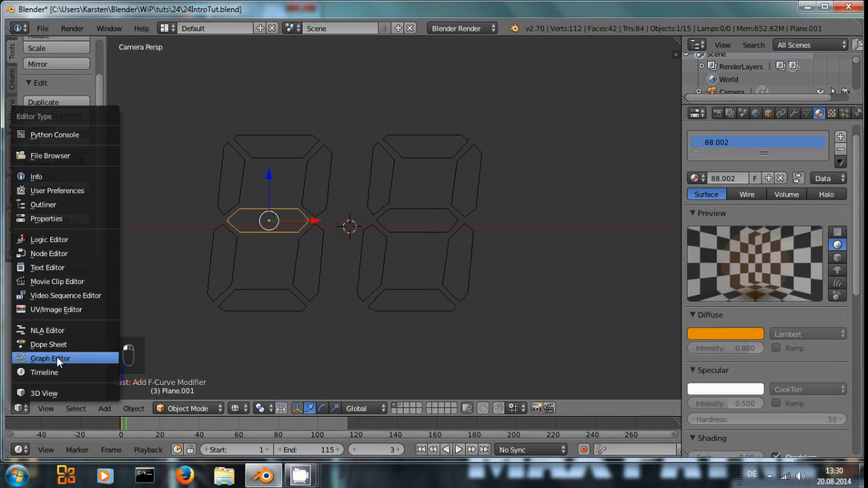
click(54, 357)
click(624, 166)
text(30)
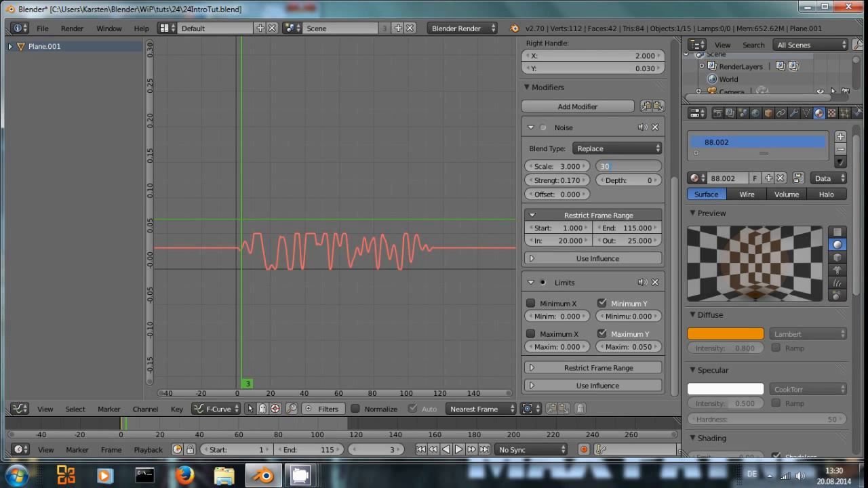
key(Return)
click(19, 410)
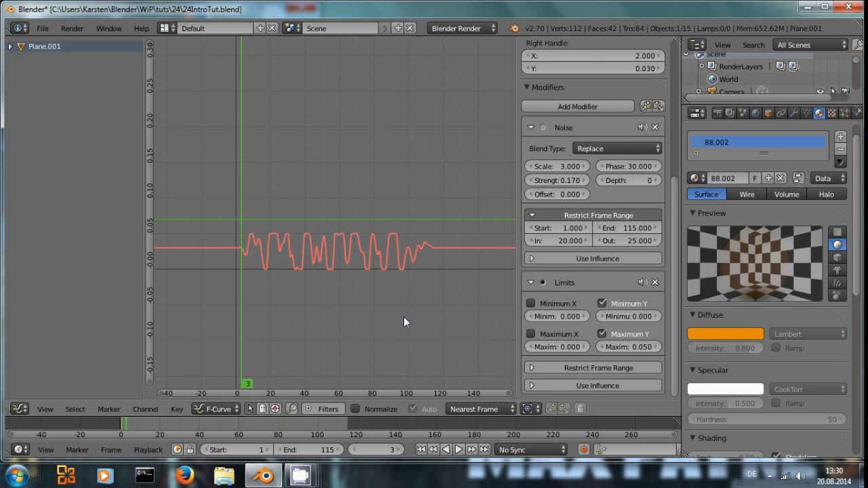
click(19, 409)
click(30, 395)
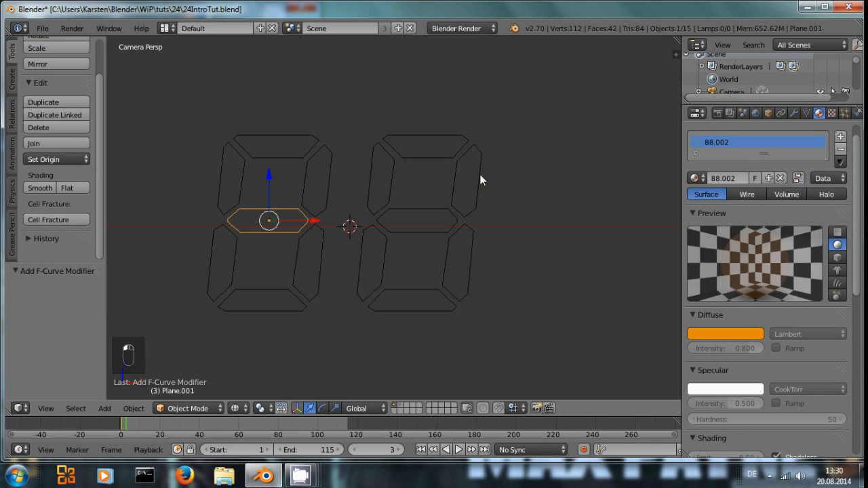
Step: Assign material 88.002 to the left digit's top segment and the right digit's lower-right vertical segment
right_click(378, 184)
right_click(419, 165)
right_click(259, 152)
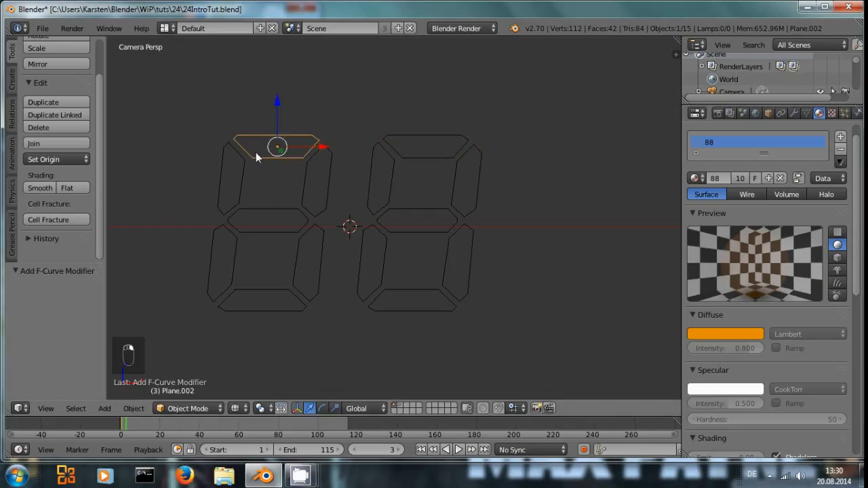
click(694, 179)
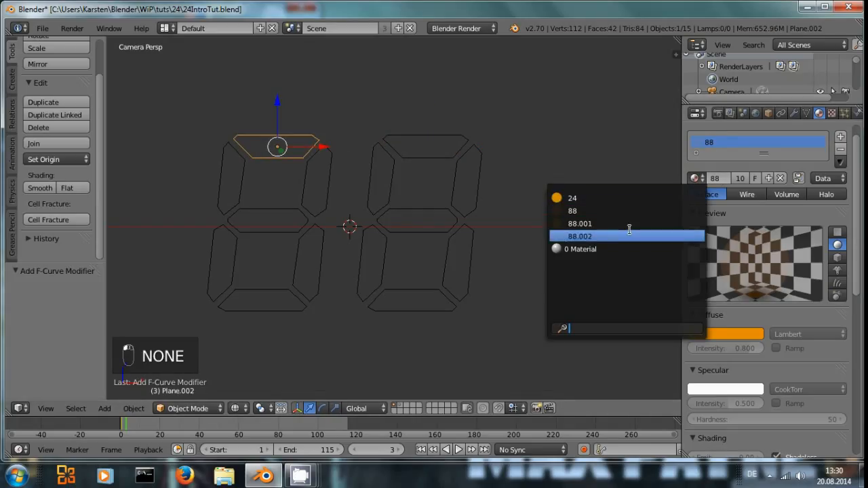
click(597, 236)
right_click(464, 242)
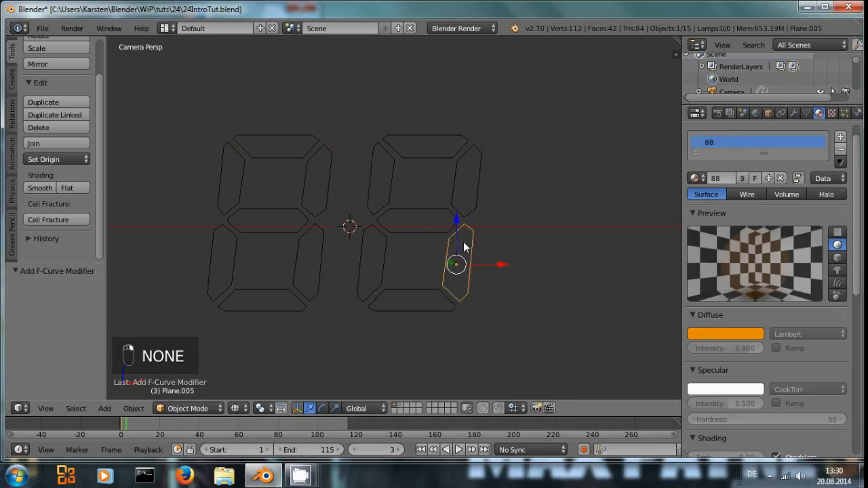
click(694, 178)
click(609, 237)
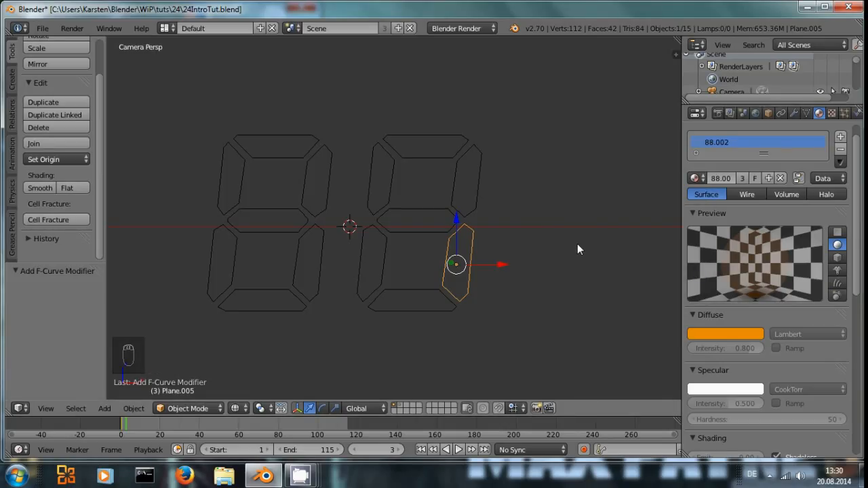
Step: Switch the screen layout back to Video Editing
right_click(472, 175)
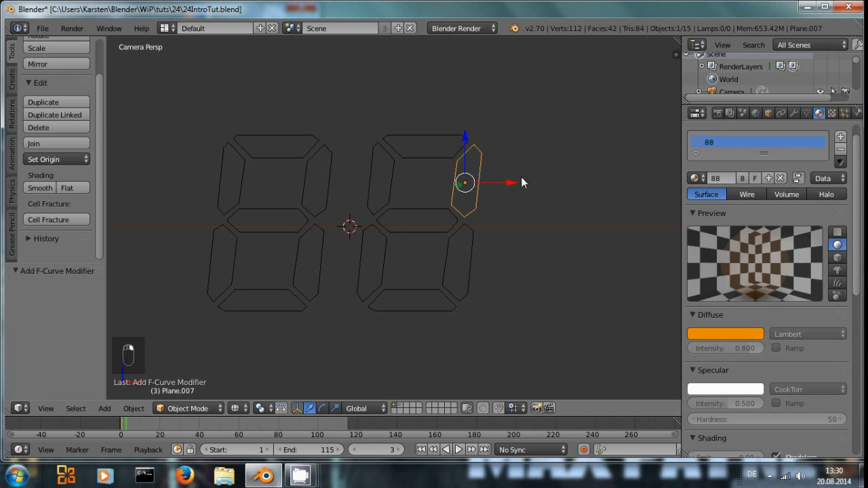
click(20, 408)
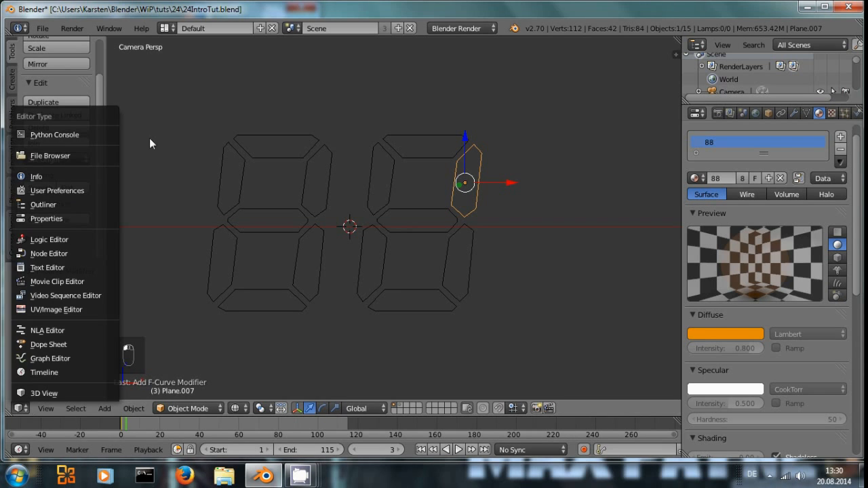
click(167, 28)
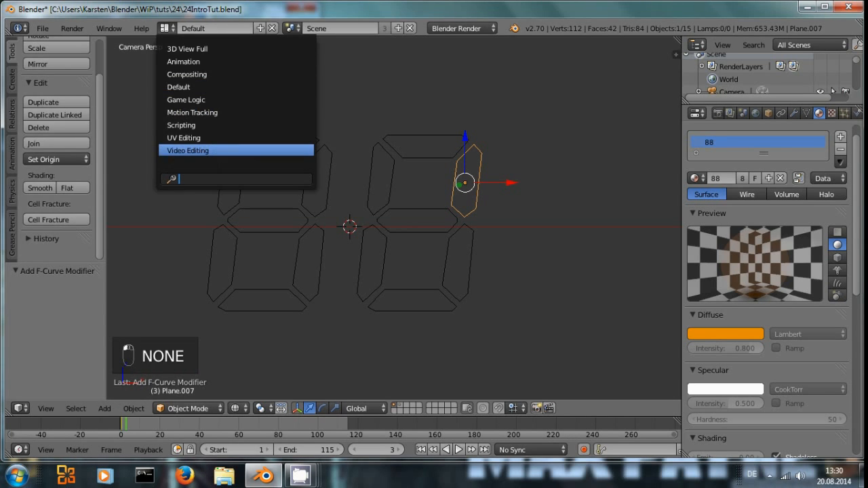
key(Return)
Step: Play the animation in the sequencer preview to check the staggered flicker, then stop it
key(alt+a)
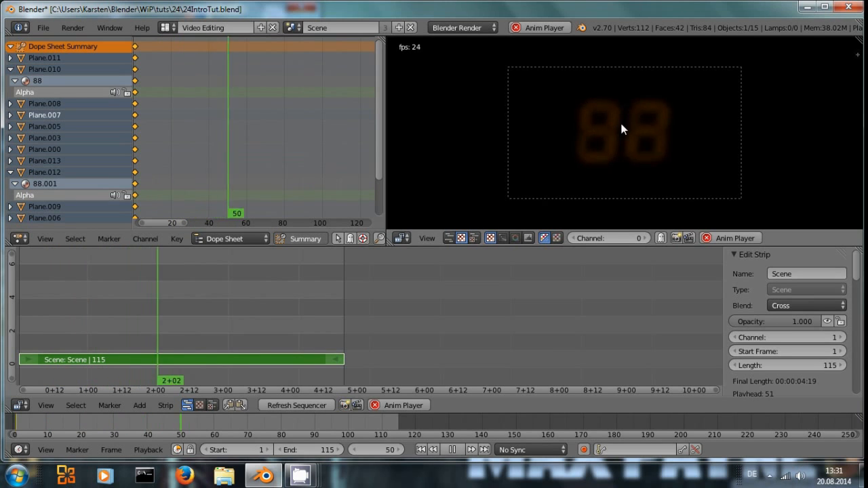
key(alt+a)
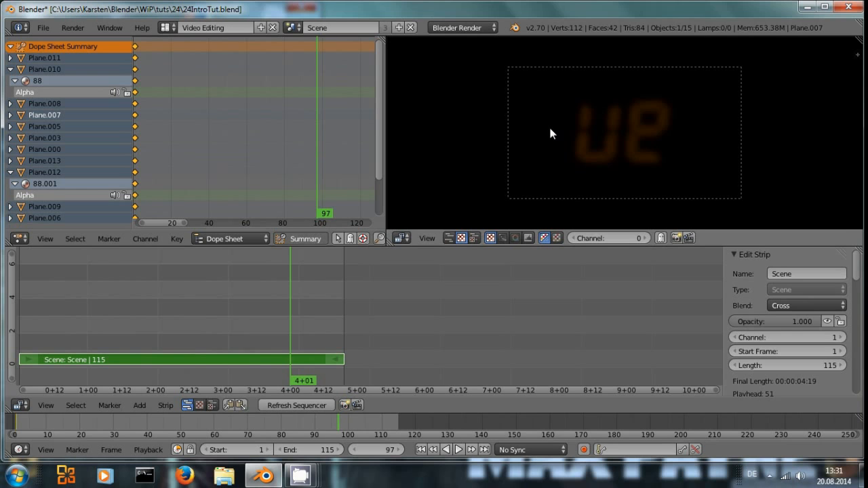
key(alt+a)
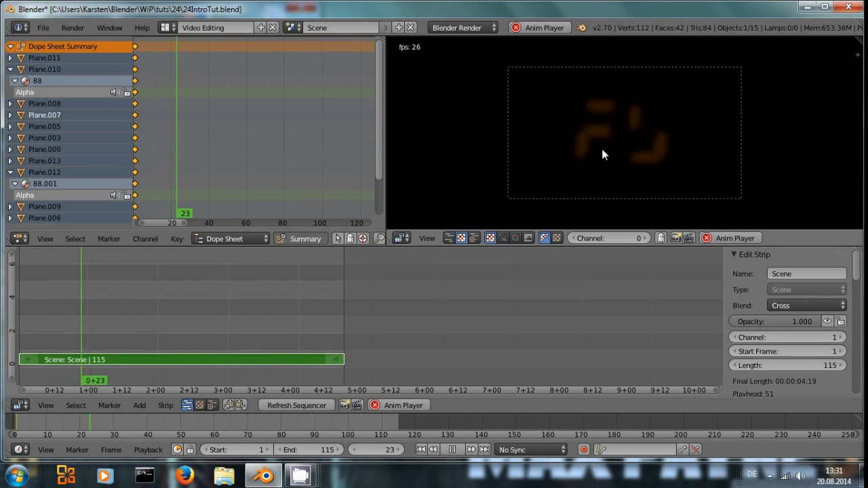
key(alt+a)
Step: Switch the screen layout to Default
click(168, 27)
click(187, 99)
click(167, 27)
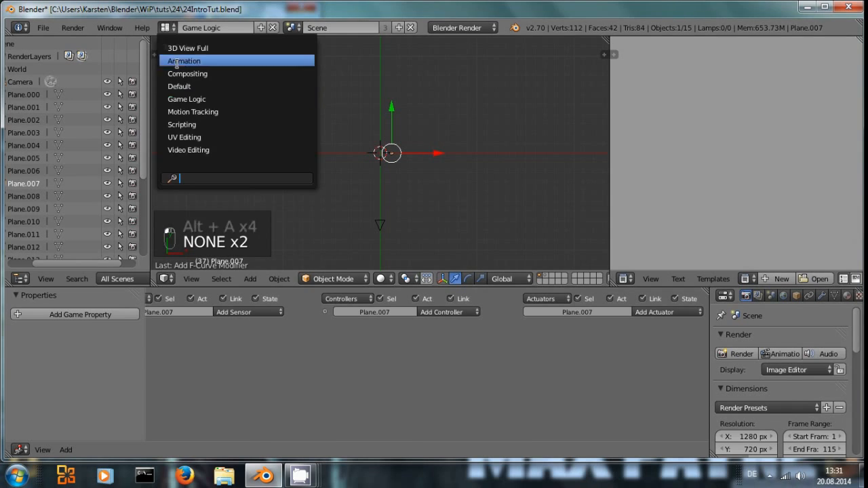
click(179, 86)
Step: Return to the first frame and switch the 3D view to the layer holding the 24 segments
right_click(314, 271)
right_click(388, 160)
right_click(451, 149)
right_click(465, 176)
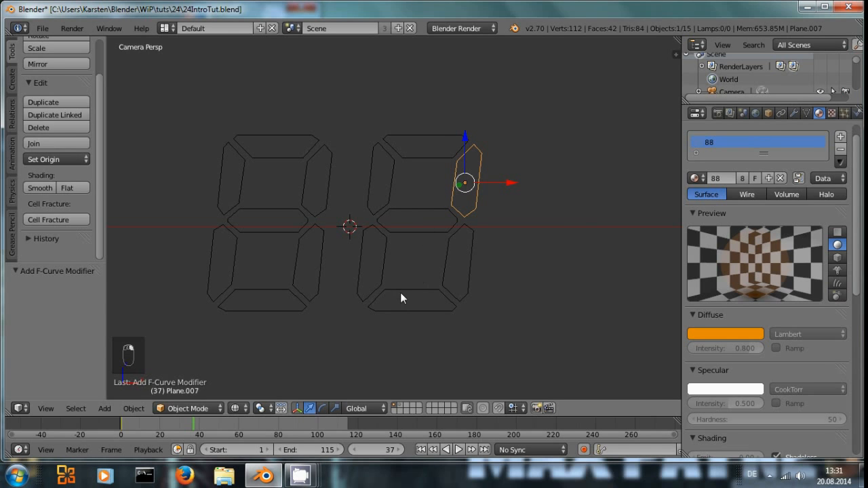
key(ctrl+shift+Down)
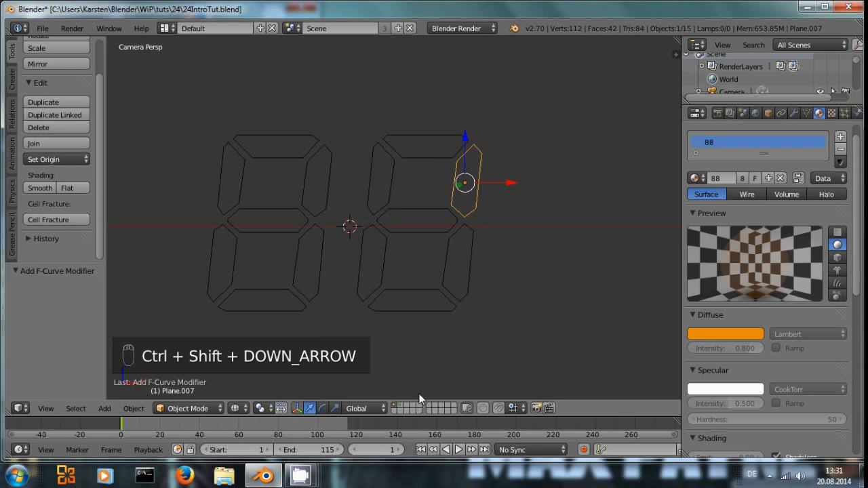
click(404, 408)
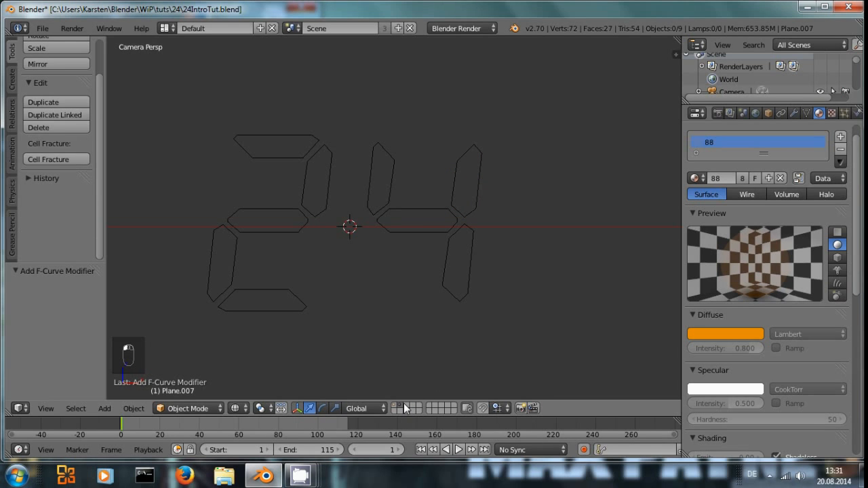
Step: Select the lower-left segment of the 2 and make its material a single-user copy
right_click(235, 266)
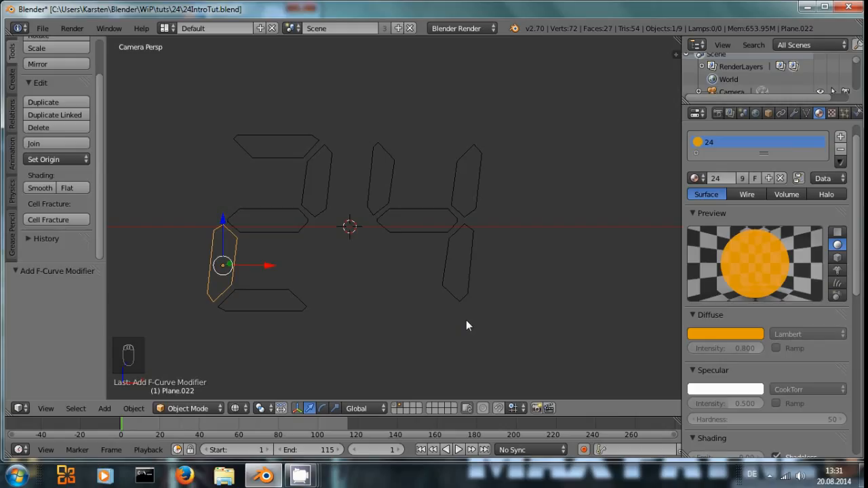
scroll(380, 287, up, 1)
scroll(388, 272, down, 1)
shift+middle_drag(388, 272, 464, 270)
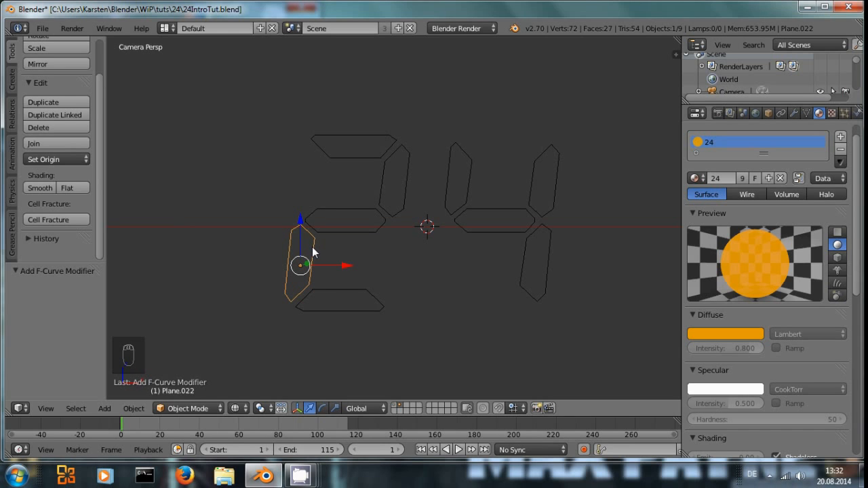
click(743, 179)
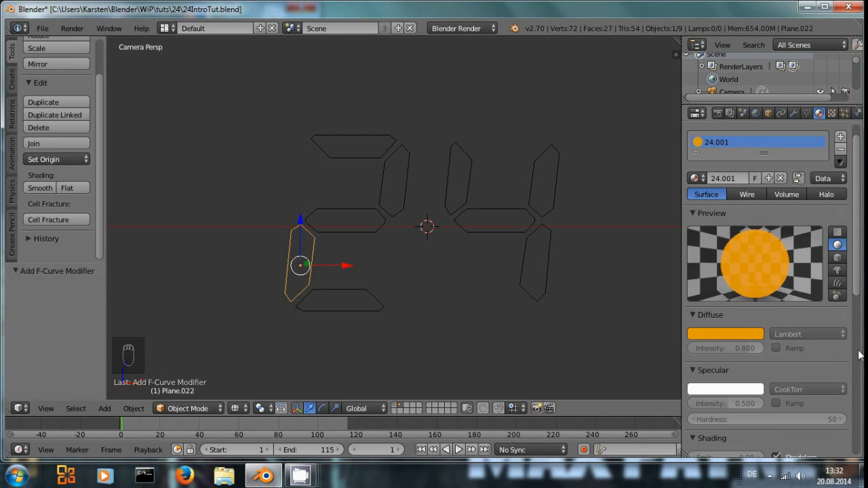
Step: Go to frame 24 and keyframe the segment material's alpha at 0.7
scroll(783, 368, down, 5)
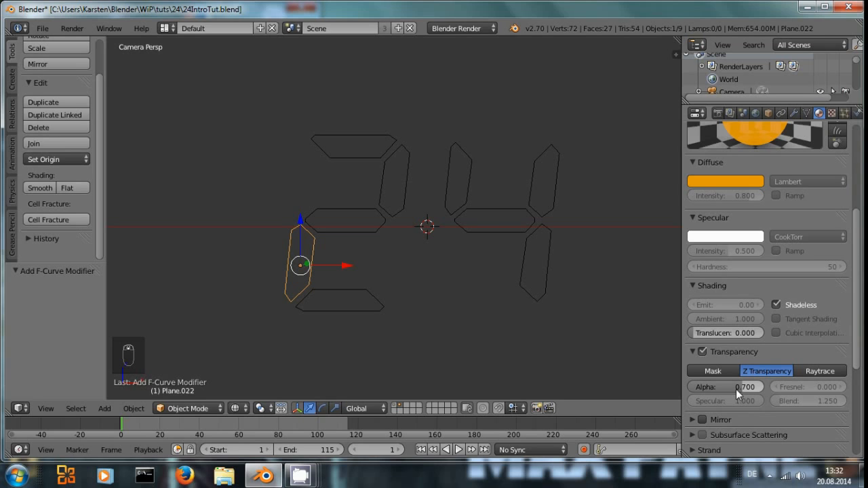
click(171, 427)
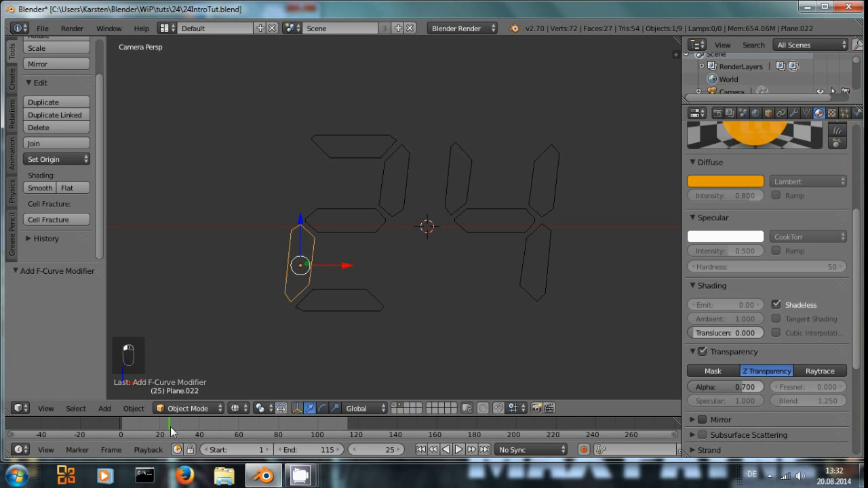
click(356, 451)
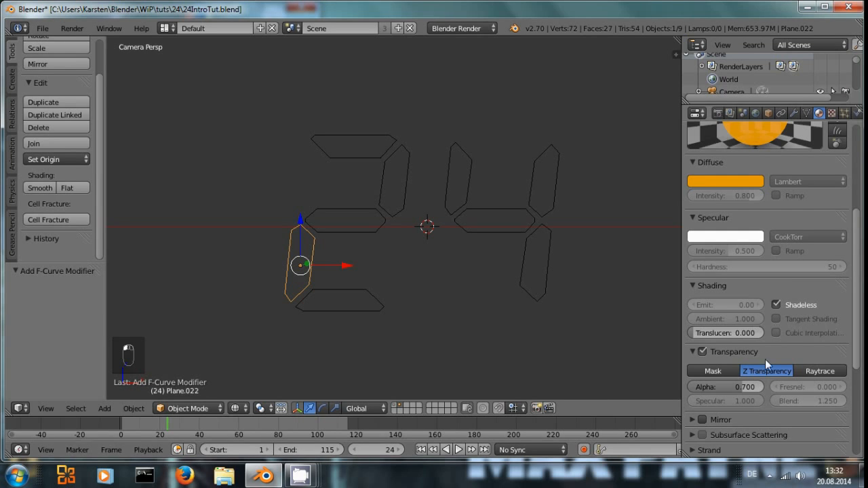
scroll(750, 323, down, 1)
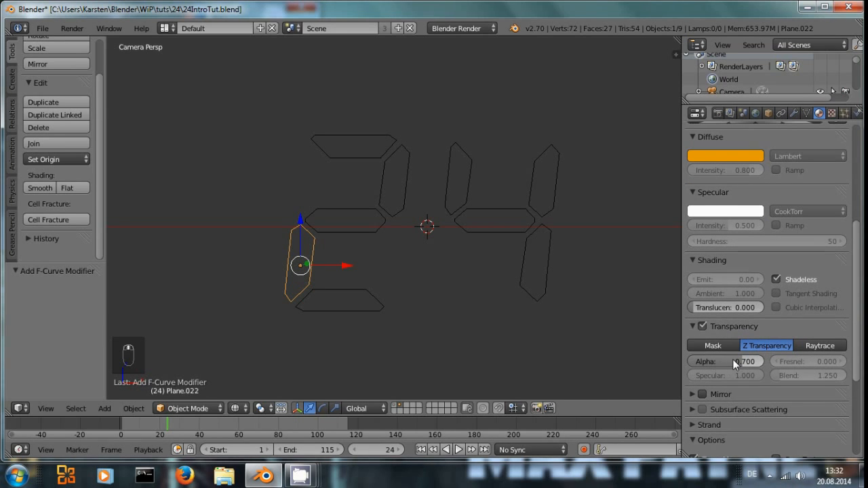
key(i)
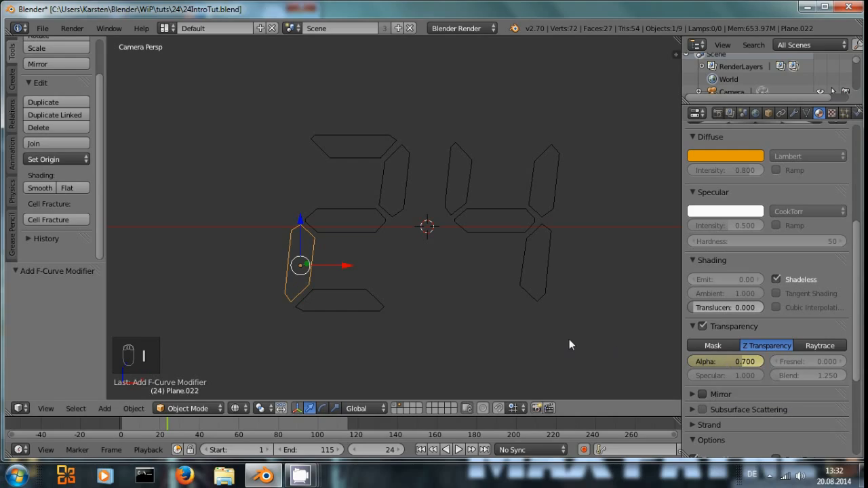
Step: Step back to frame 20, set the alpha to 0 and keyframe it
key(Left)
key(Left)
key(Left)
key(Left)
key(Left)
key(Left)
key(Left)
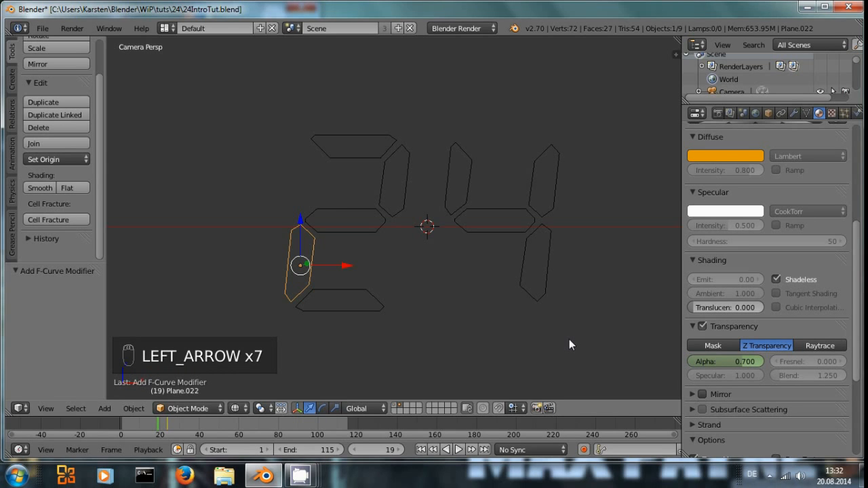
key(Right)
click(700, 361)
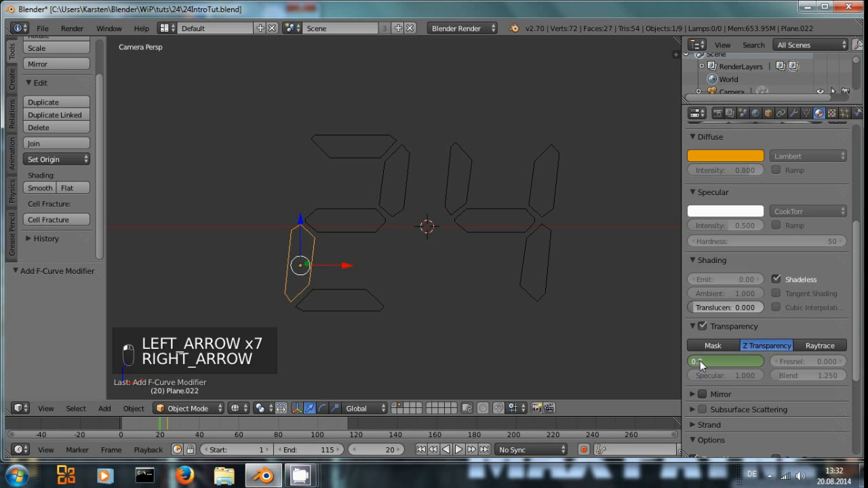
text(0)
key(Return)
key(i)
key(i)
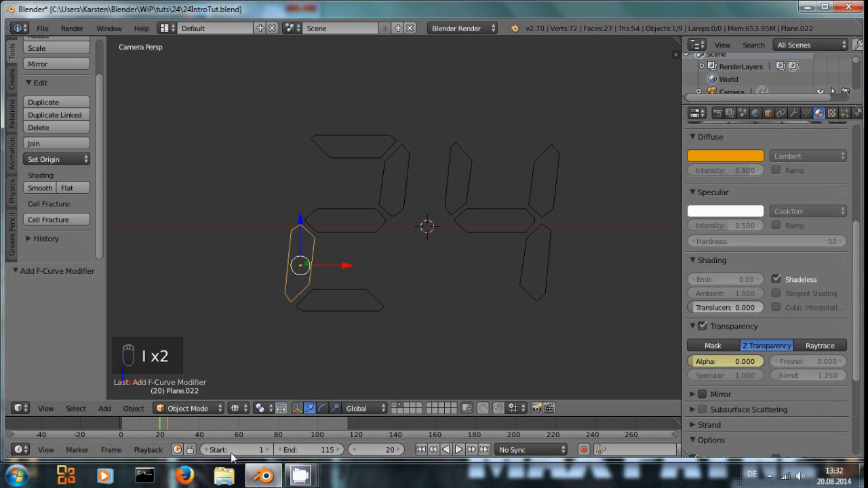
Step: Step through the frames to frame 29, set the alpha to 0 and keyframe it
click(172, 425)
key(Right)
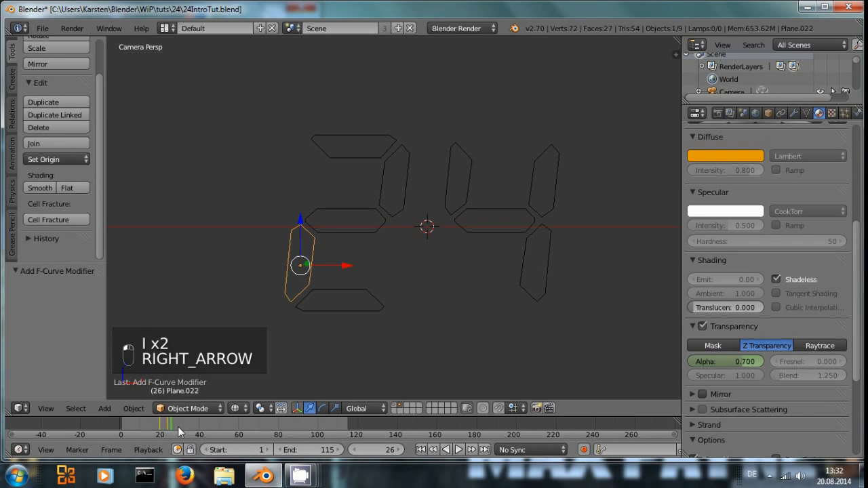
key(Right)
key(Right)
key(Left)
key(Left)
key(Left)
key(Left)
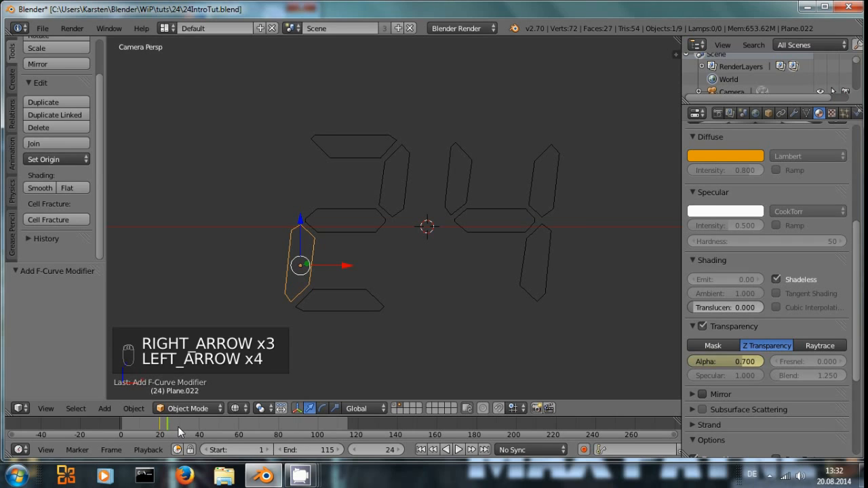
key(Right)
key(Left)
key(Left)
key(Left)
key(Left)
key(Left)
key(Right)
key(Right)
key(Right)
key(Right)
key(Right)
key(Right)
key(Right)
key(Right)
key(Right)
key(Right)
key(Right)
key(Right)
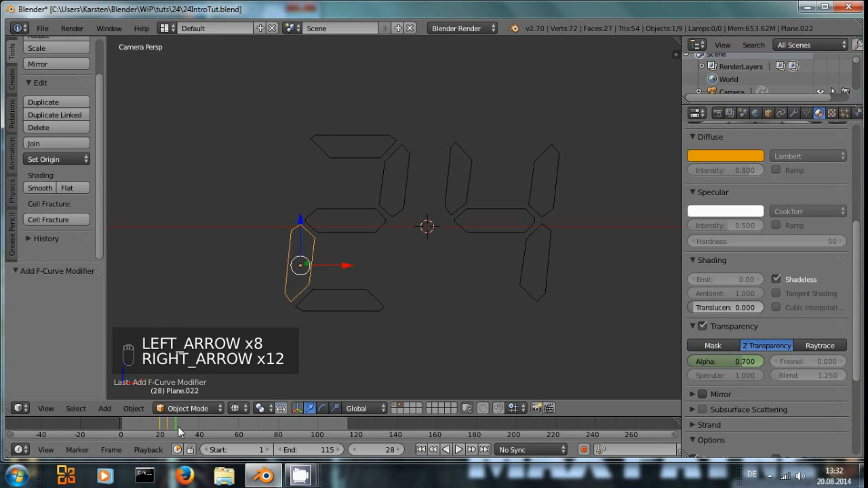
key(Right)
click(693, 363)
text(0)
key(Return)
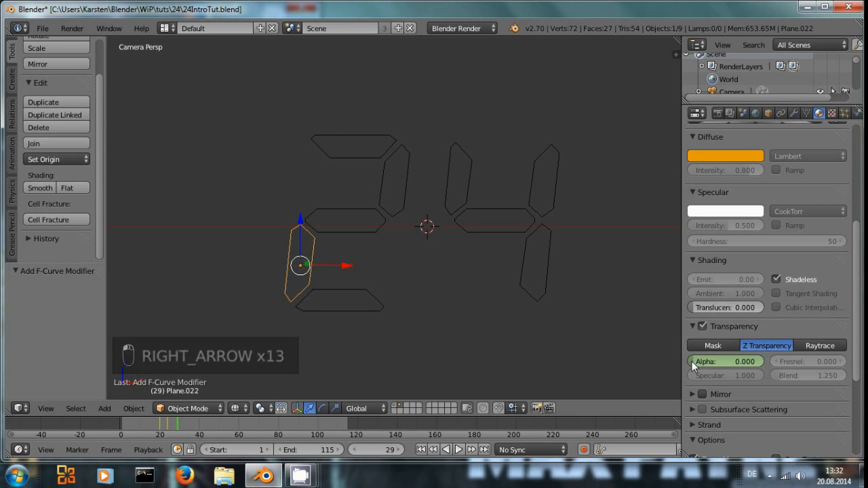
key(i)
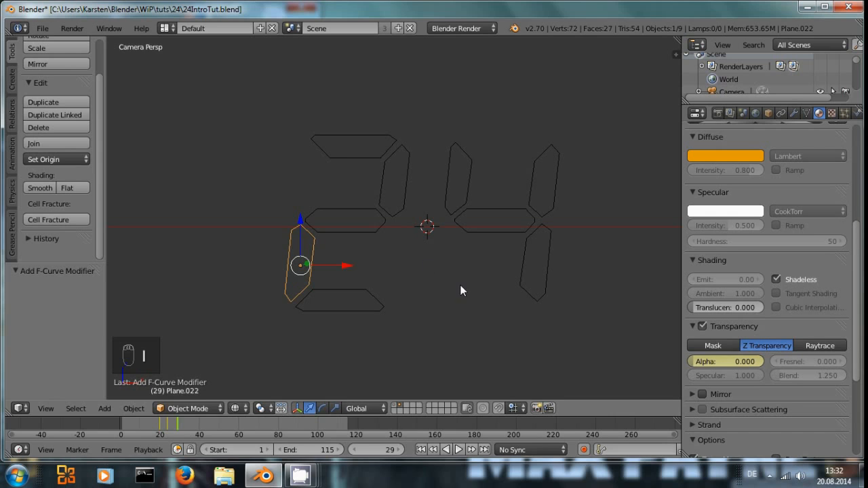
Step: Select the middle segment of the 2 and set its material alpha to 0
right_click(362, 236)
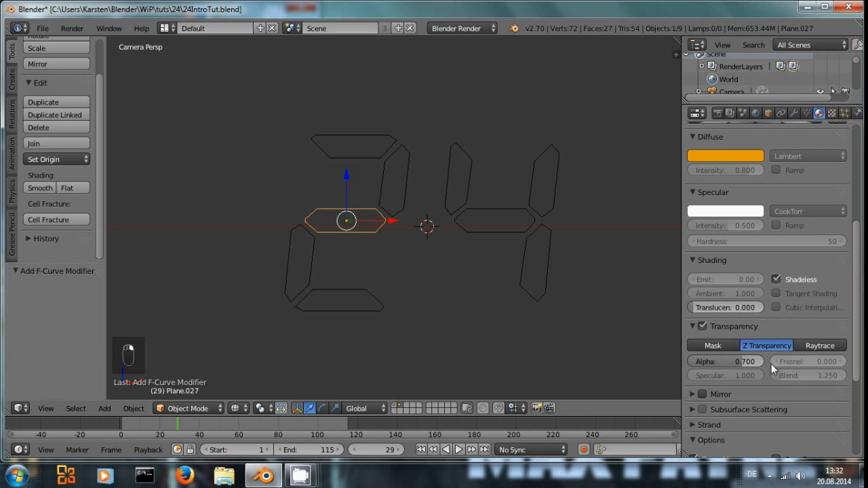
click(720, 364)
text(0)
key(Return)
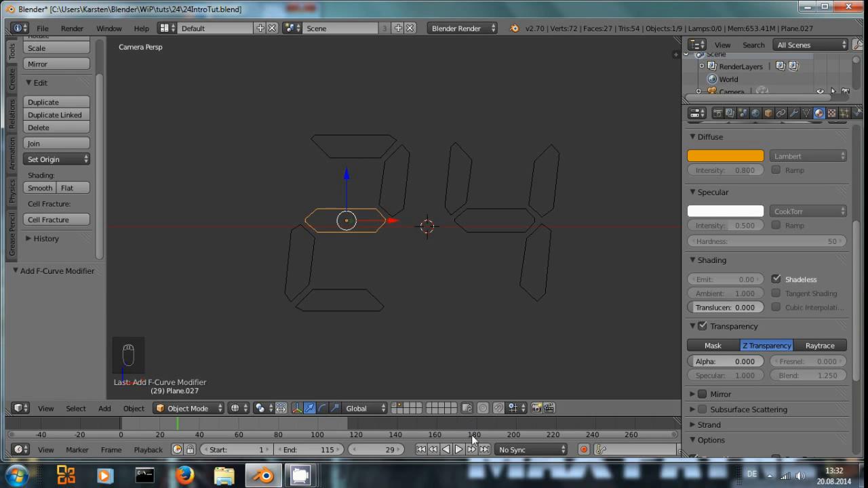
Step: Show both layers again and switch the screen layout to Video Editing
shift+click(394, 406)
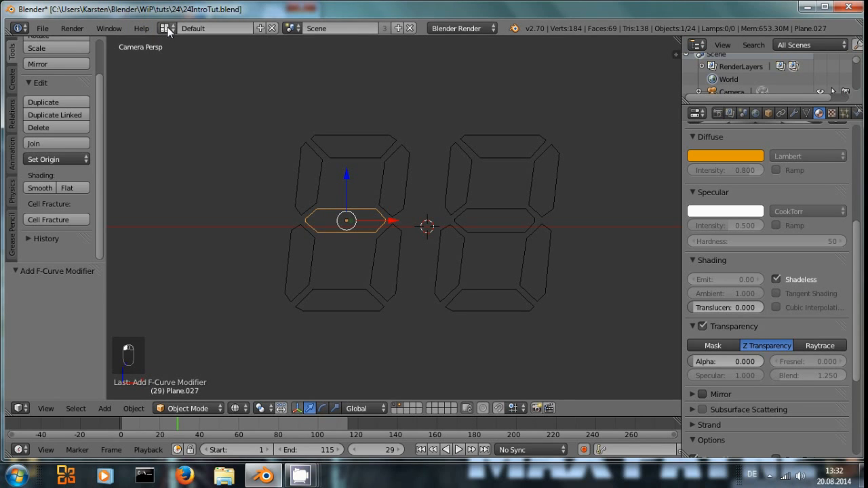
click(167, 29)
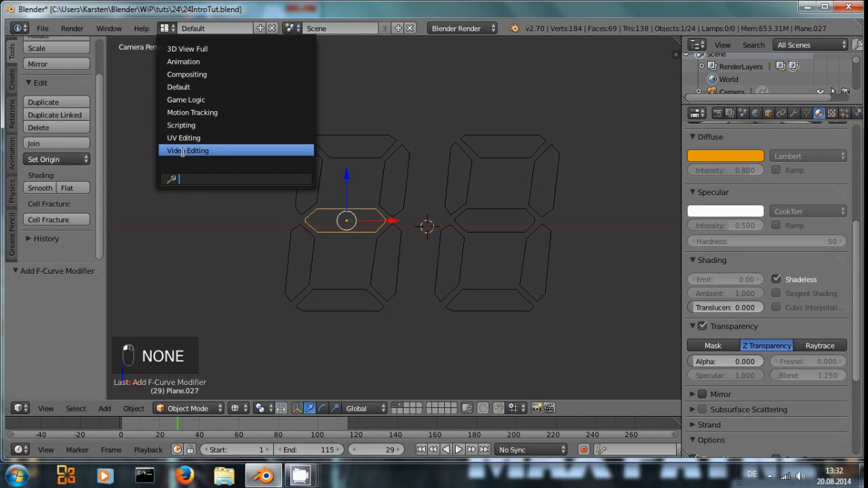
click(181, 151)
Step: Play the animation from the start in the sequencer preview to check the flicker, then stop it
key(shift+Left)
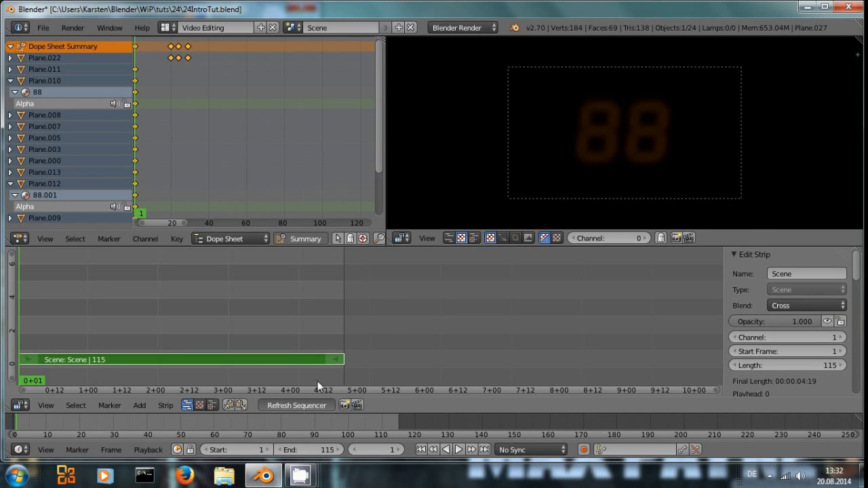
key(alt+a)
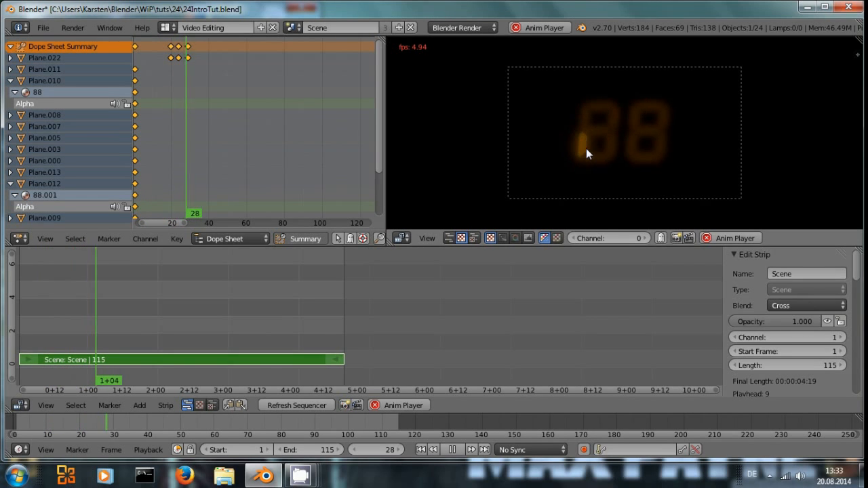
key(alt+a)
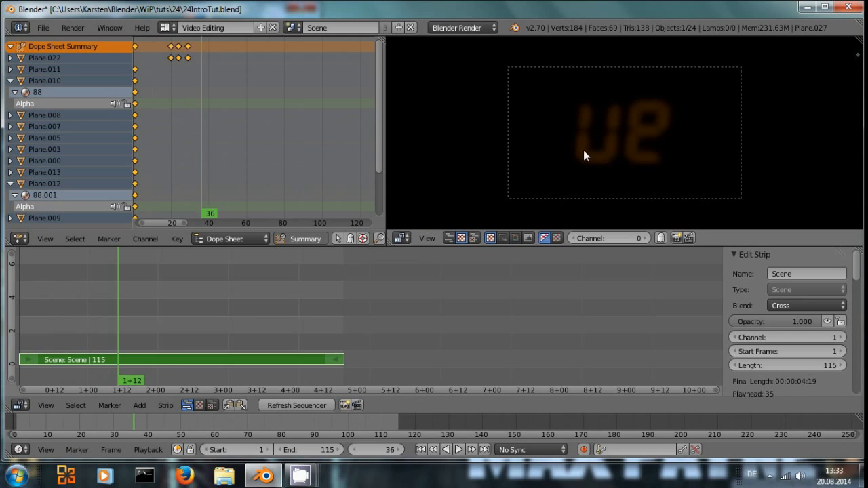
click(29, 330)
key(alt+a)
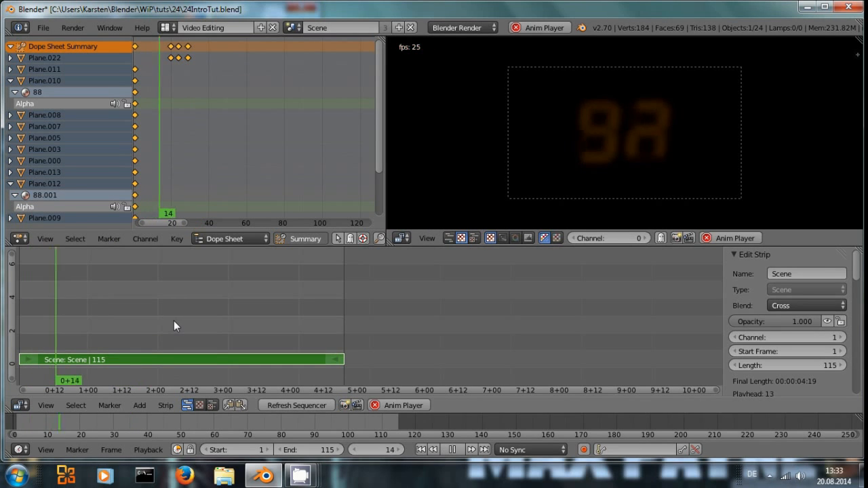
key(alt+a)
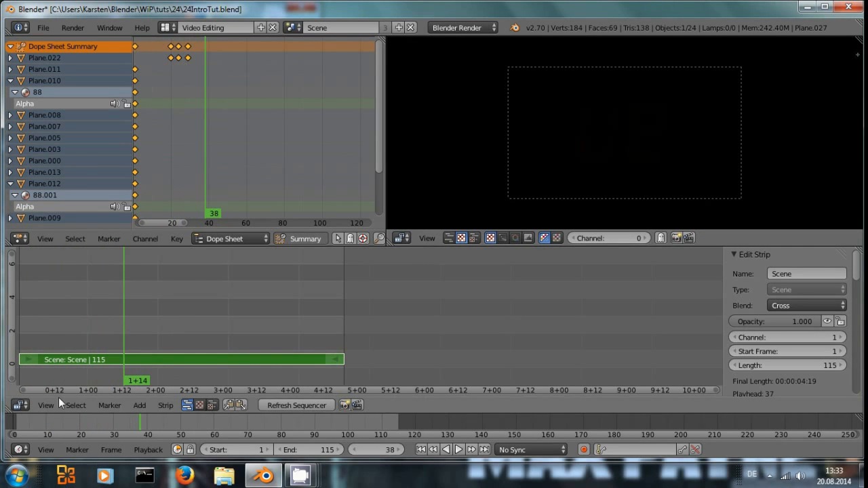
Step: Switch to the Default layout and make the middle segment's material a single-user copy
click(173, 29)
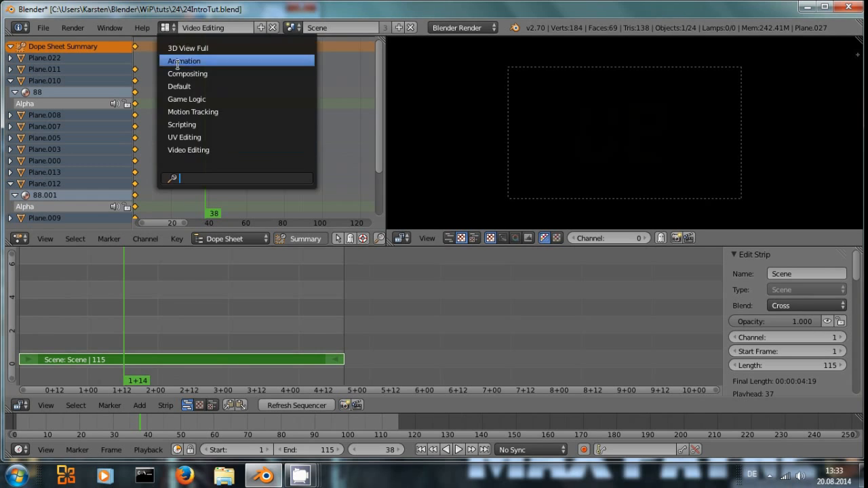
click(179, 87)
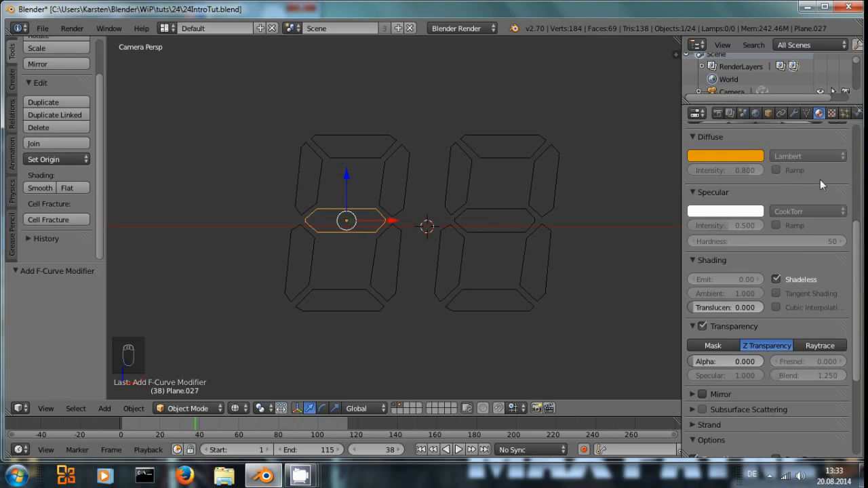
scroll(819, 182, up, 7)
click(742, 197)
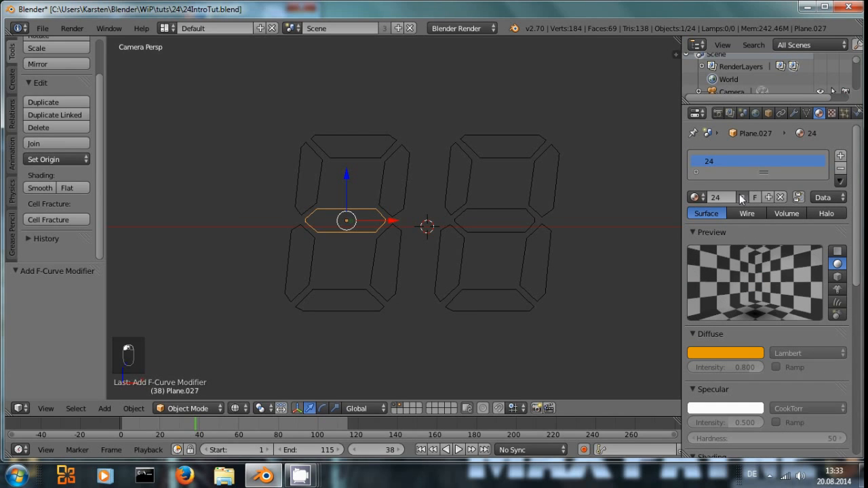
Step: Keyframe the middle segment's material alpha at 0 on frame 38 and at 0.7 on frame 44
scroll(733, 372, down, 5)
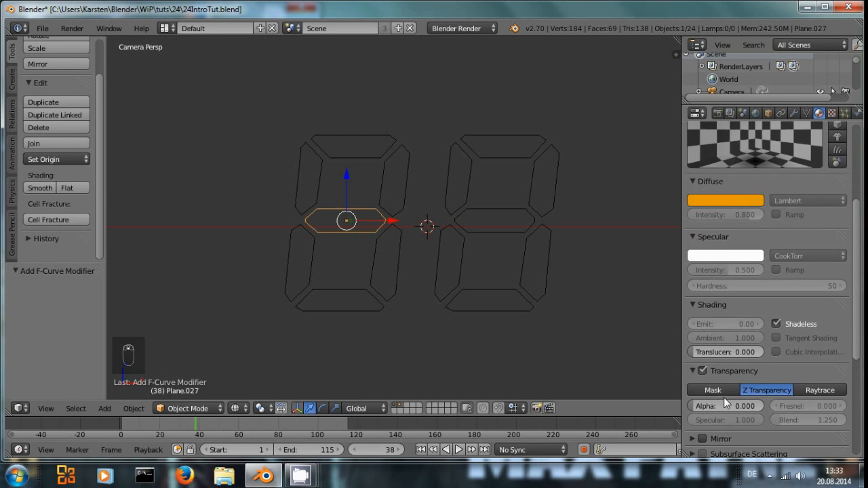
key(i)
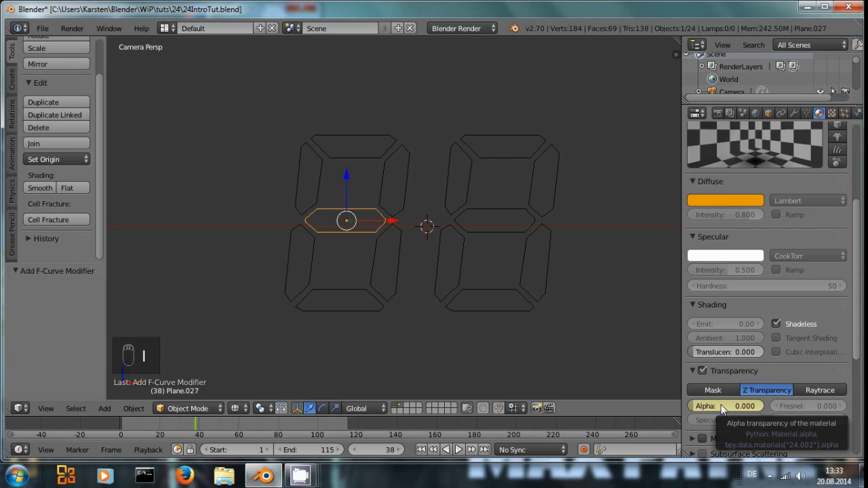
key(Right)
key(Right)
key(Right)
key(Right)
key(Right)
key(Right)
key(Right)
key(Right)
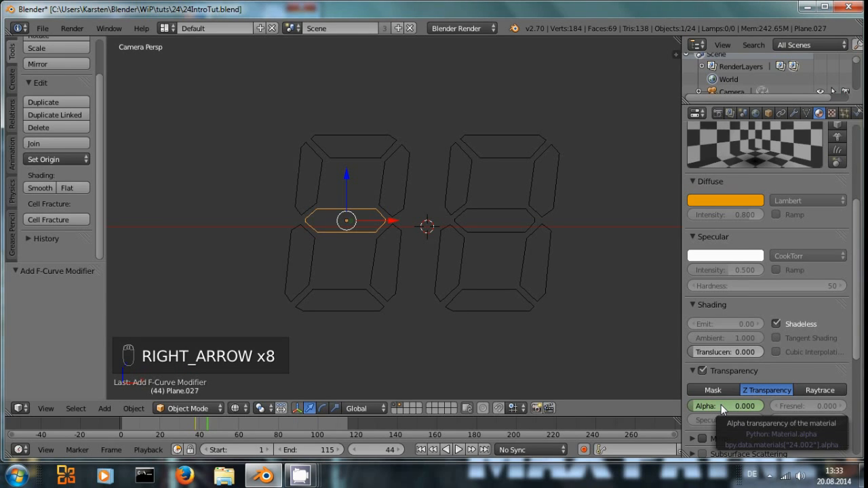
click(721, 404)
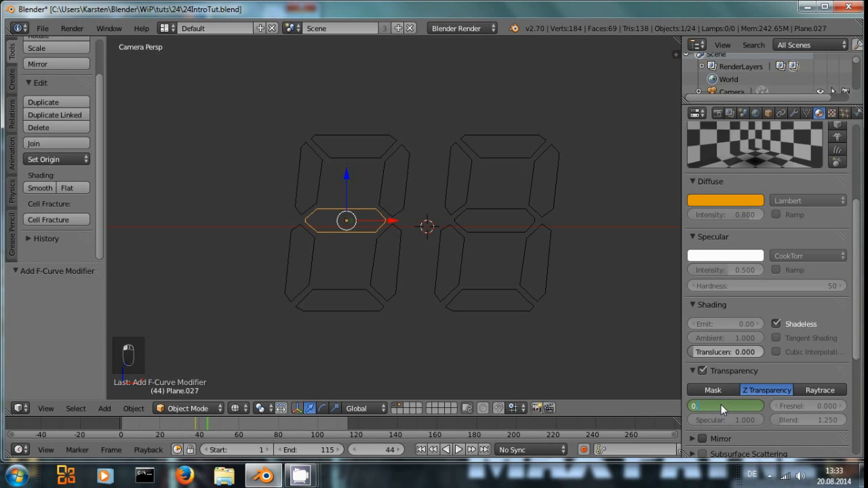
text(0.7)
key(Return)
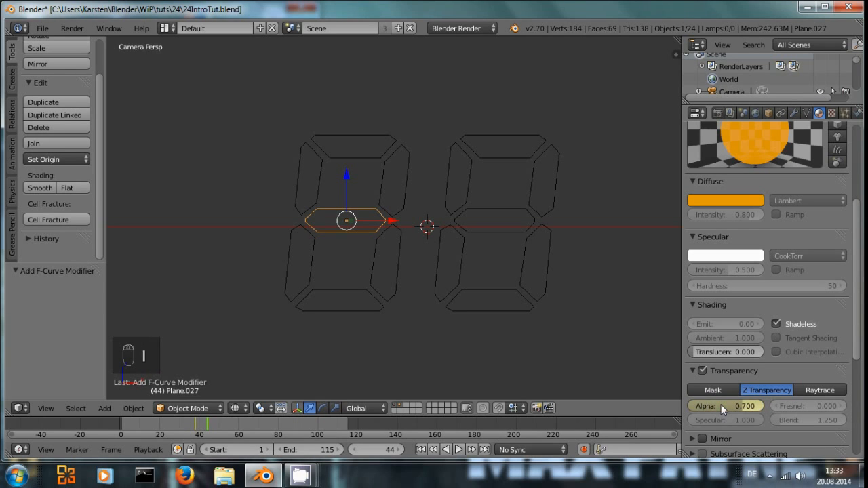
Step: Keyframe the middle segment's material alpha at 0 on frame 49
key(Right)
key(Right)
key(Right)
key(Right)
key(Right)
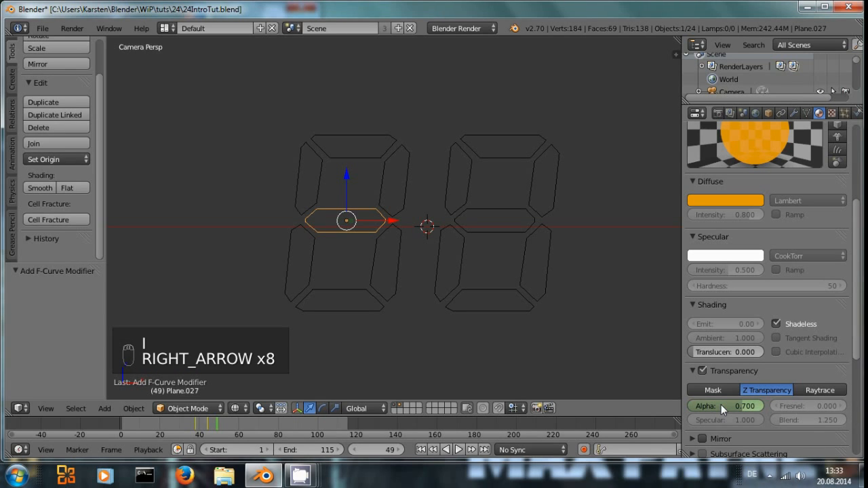
click(721, 404)
key(Return)
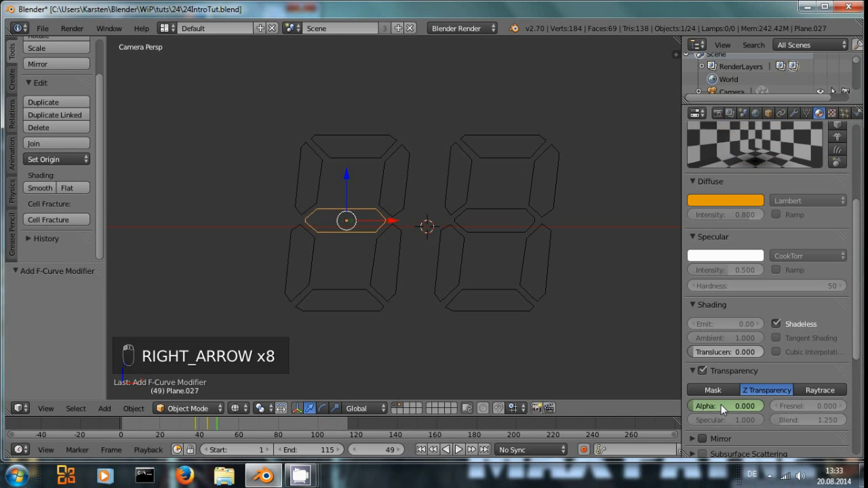
key(i)
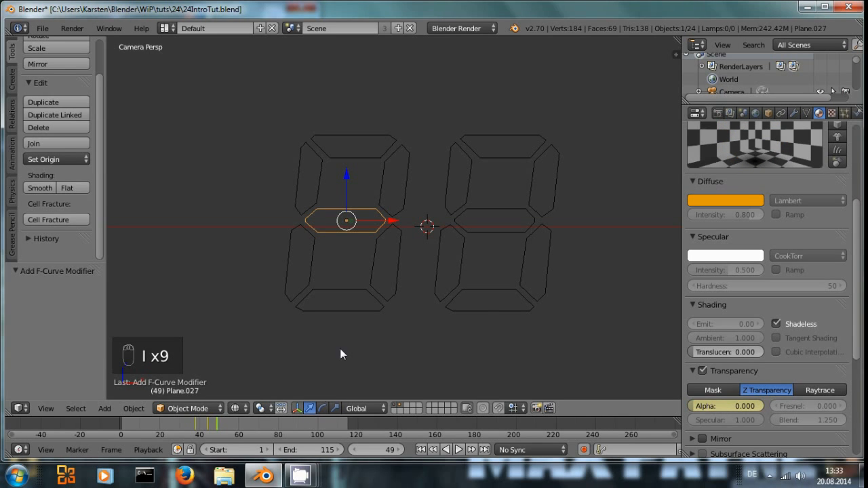
Step: Select the 4's upper-left segment and assign it the material 24.002
scroll(787, 227, up, 6)
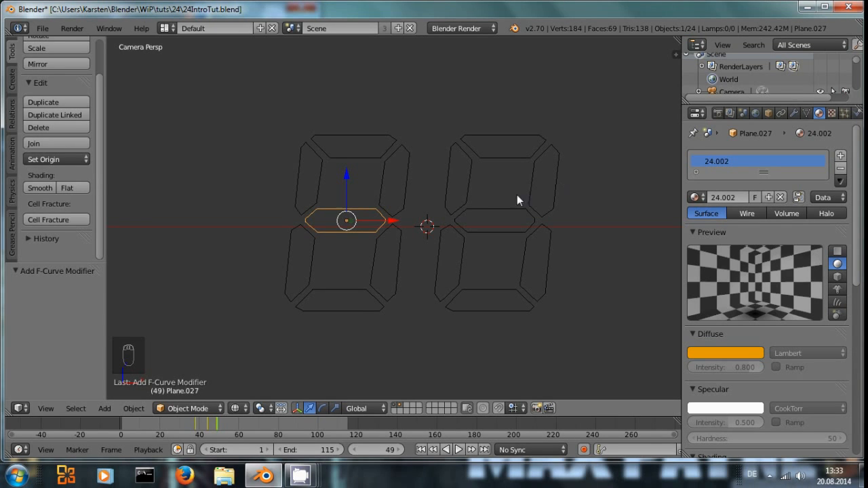
right_click(473, 170)
click(695, 198)
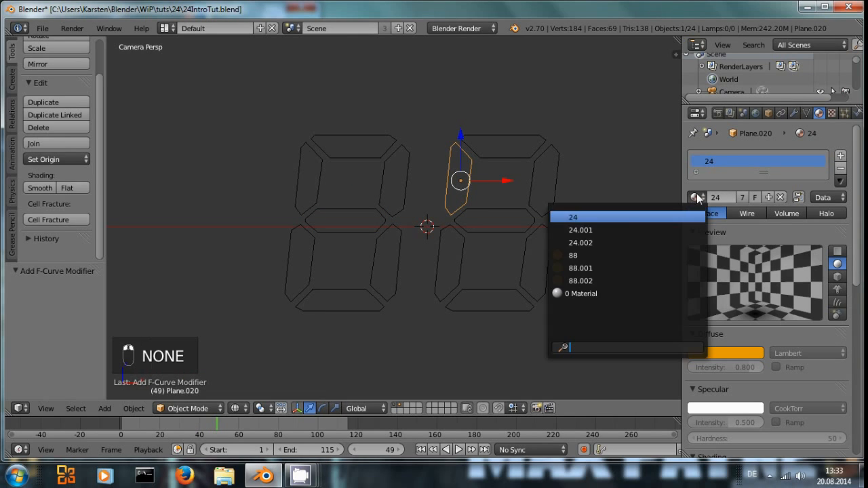
click(618, 243)
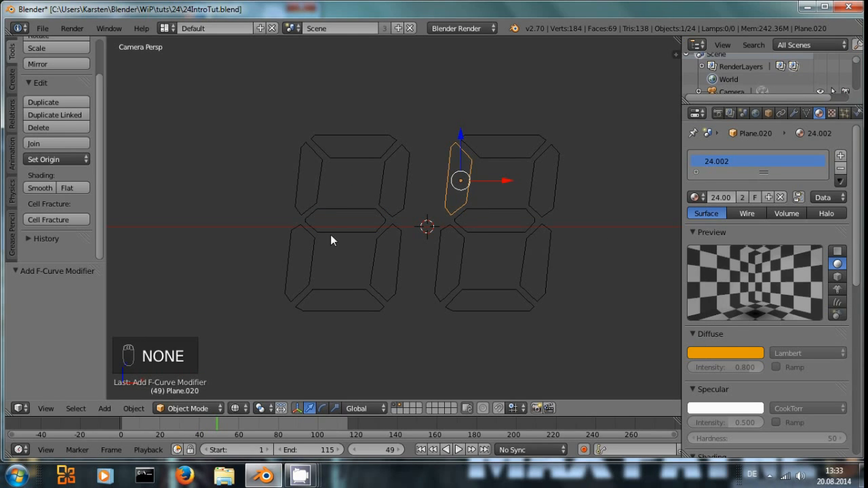
Step: Examine the material of the 2's lower-left segment at the early frames of the timeline
right_click(305, 267)
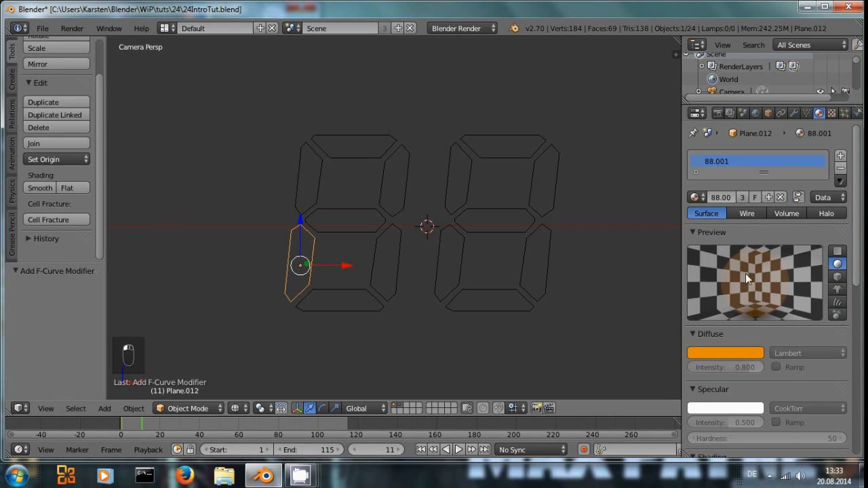
scroll(745, 274, down, 7)
scroll(741, 352, up, 8)
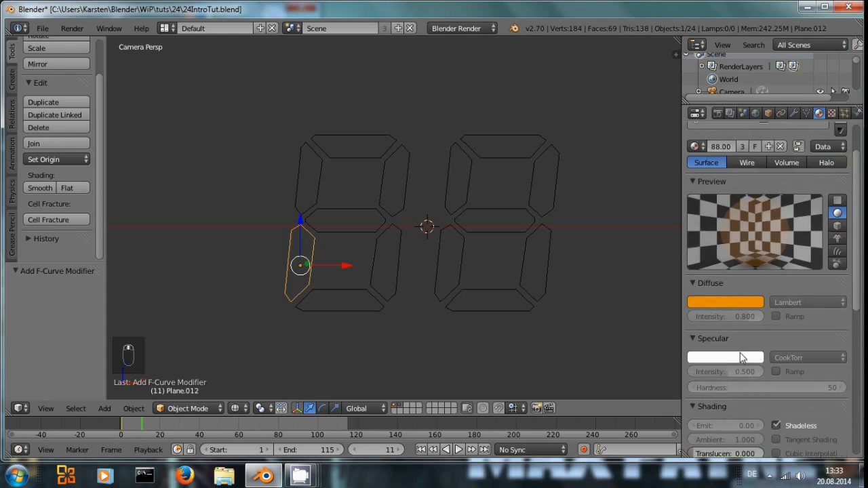
scroll(739, 358, down, 8)
click(128, 424)
mouse_move(140, 426)
mouse_down()
mouse_move(186, 428)
mouse_move(129, 429)
mouse_up()
scroll(779, 183, up, 4)
scroll(778, 183, up, 5)
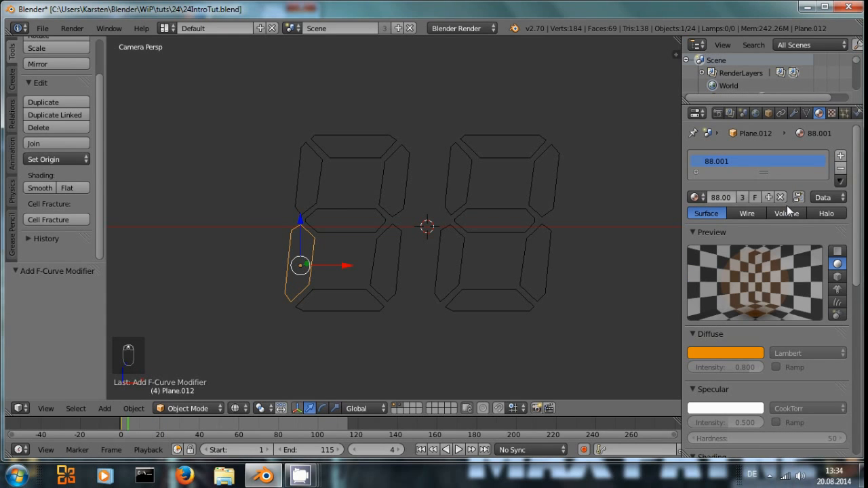
click(695, 196)
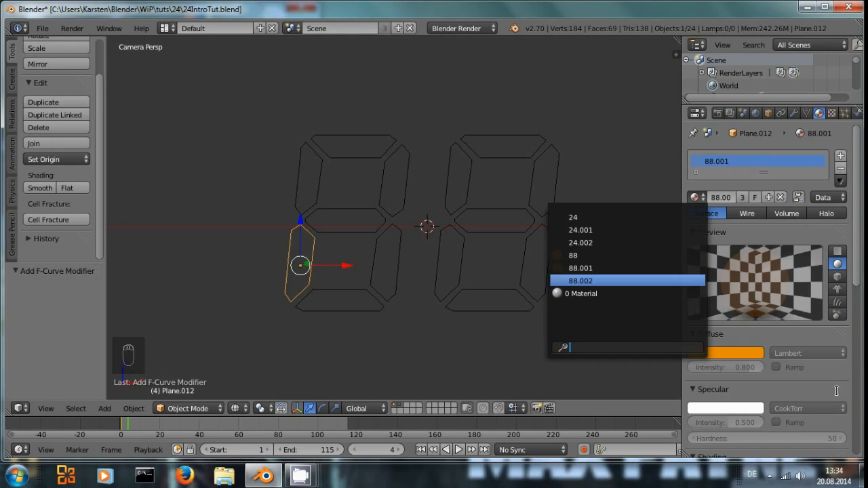
click(769, 392)
Step: Show only the layer holding the lit 24 segments
right_click(353, 156)
right_click(372, 225)
scroll(782, 400, down, 2)
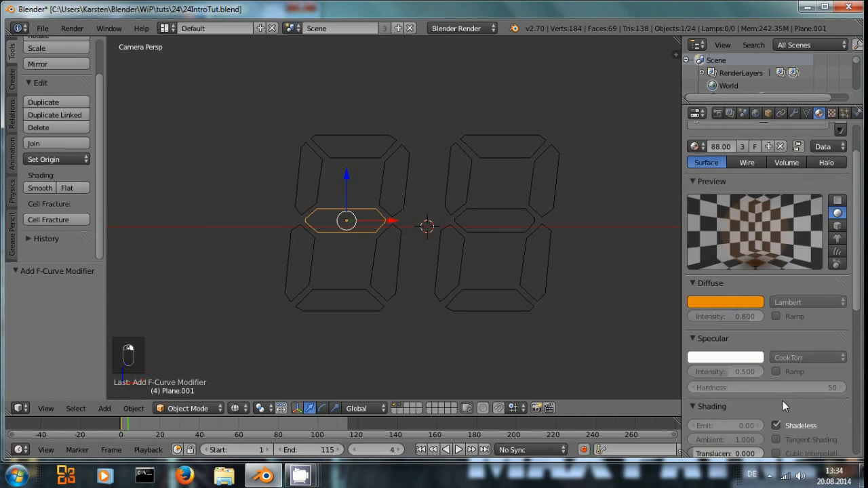
scroll(783, 400, down, 5)
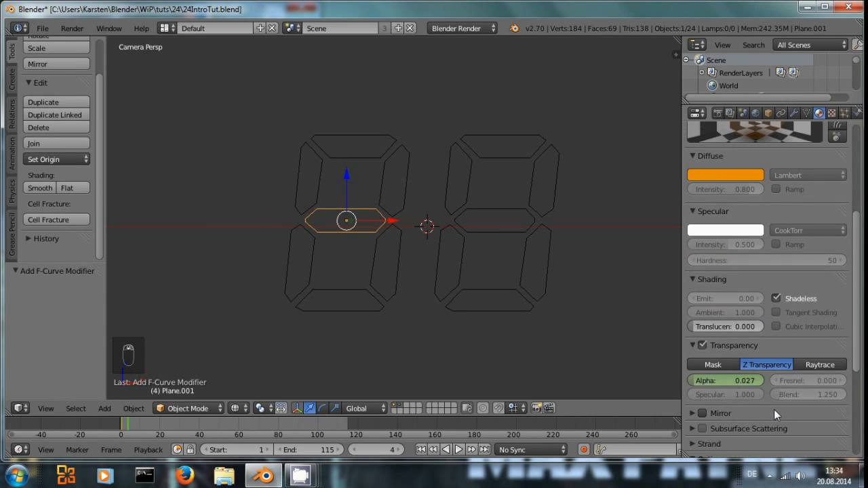
click(395, 408)
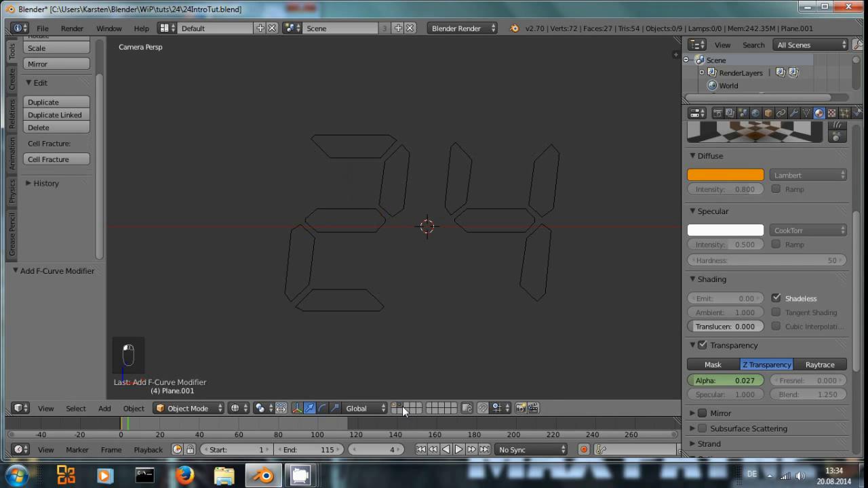
Step: Scrub the timeline while selecting the 2's segments and the 4's upper-left segment to check their alpha flicker
right_click(364, 155)
right_click(338, 227)
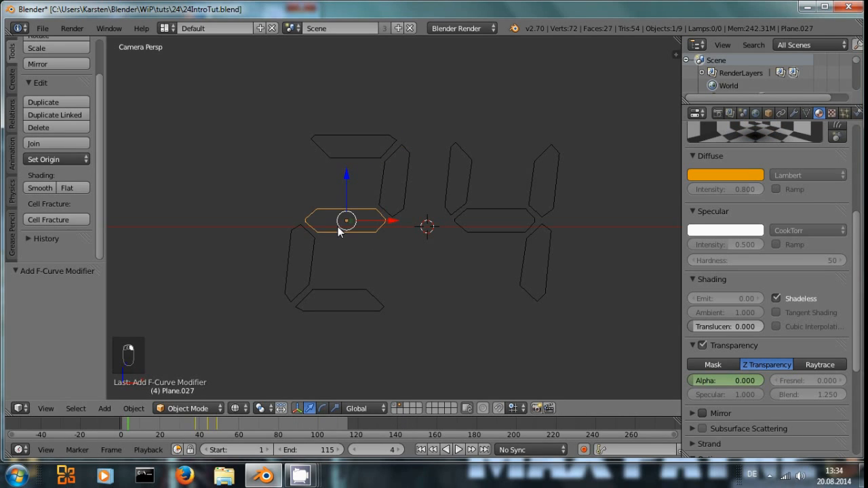
drag(131, 424, 224, 425)
right_click(304, 271)
drag(152, 427, 217, 422)
right_click(341, 234)
right_click(461, 169)
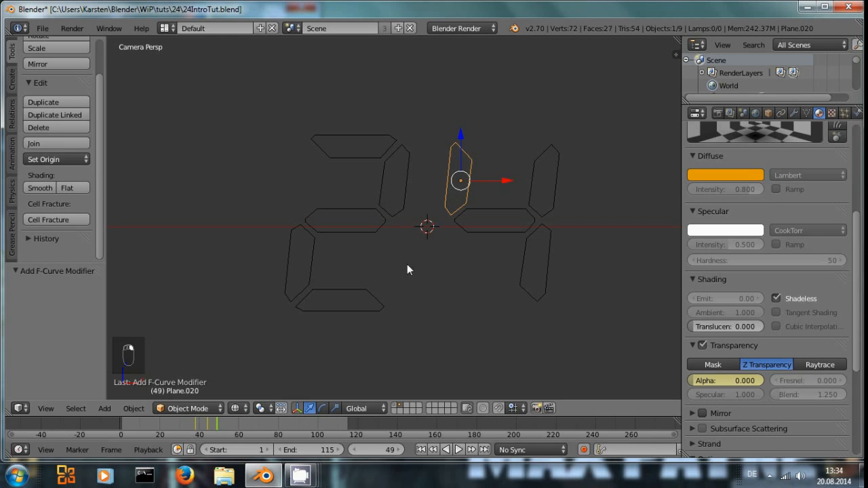
scroll(749, 163, up, 6)
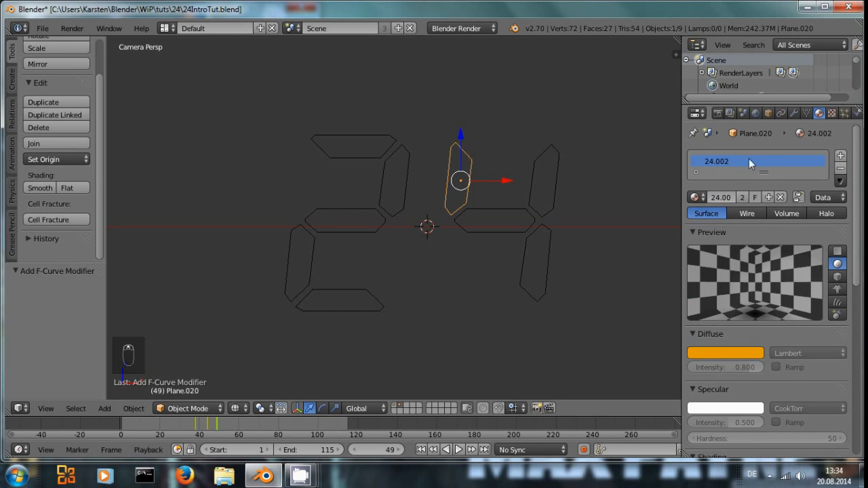
click(198, 422)
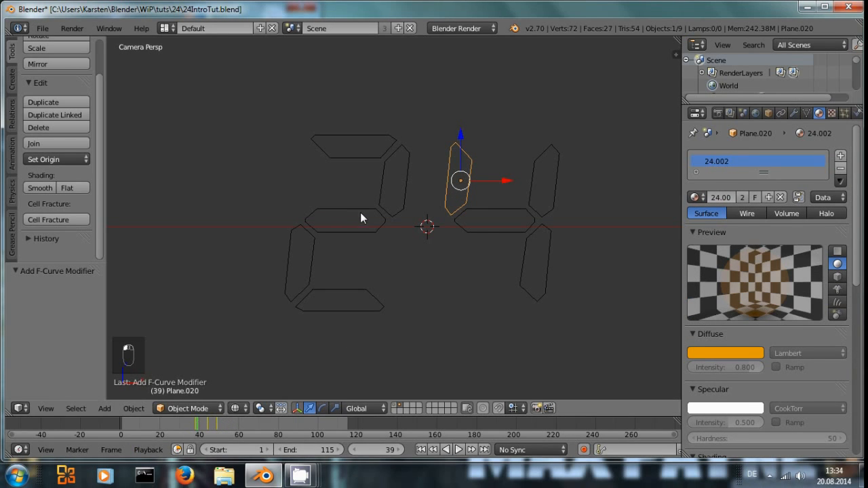
shift+right_click(350, 228)
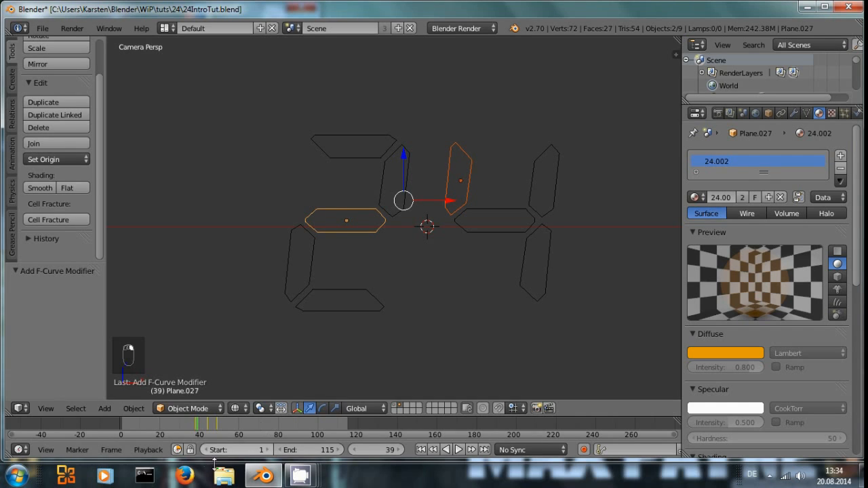
click(208, 424)
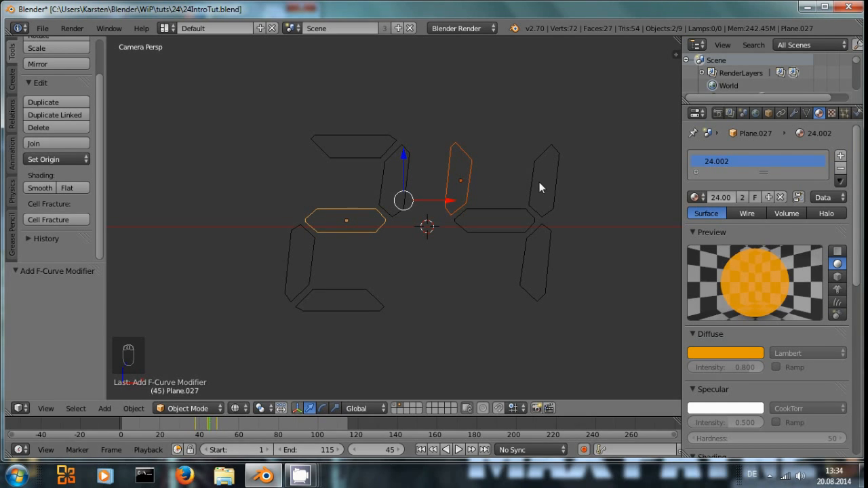
drag(226, 425, 245, 425)
Step: Select the 2's bottom segment and keyframe its material alpha at 0.7 on frame 70
right_click(360, 293)
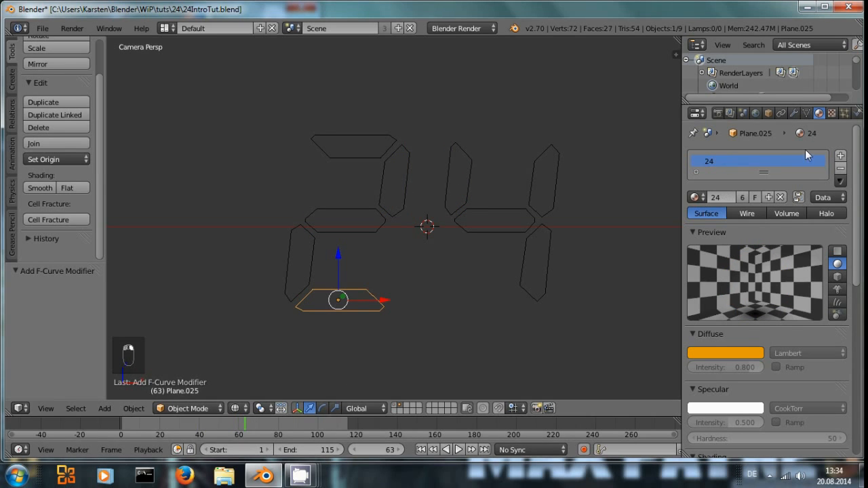
scroll(771, 343, down, 4)
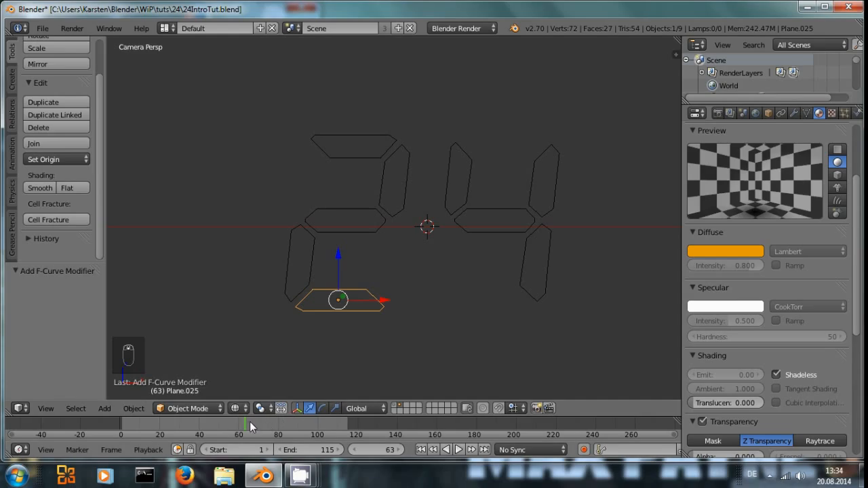
drag(248, 422, 251, 422)
scroll(794, 379, down, 3)
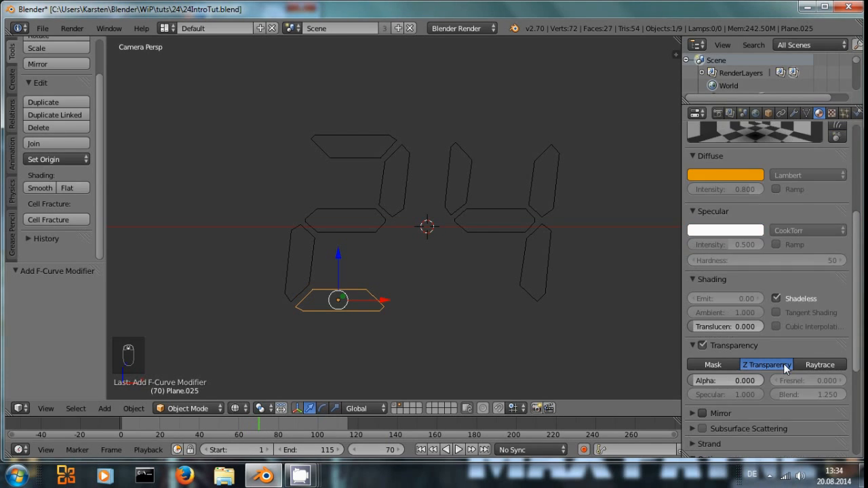
click(738, 382)
text(0.7)
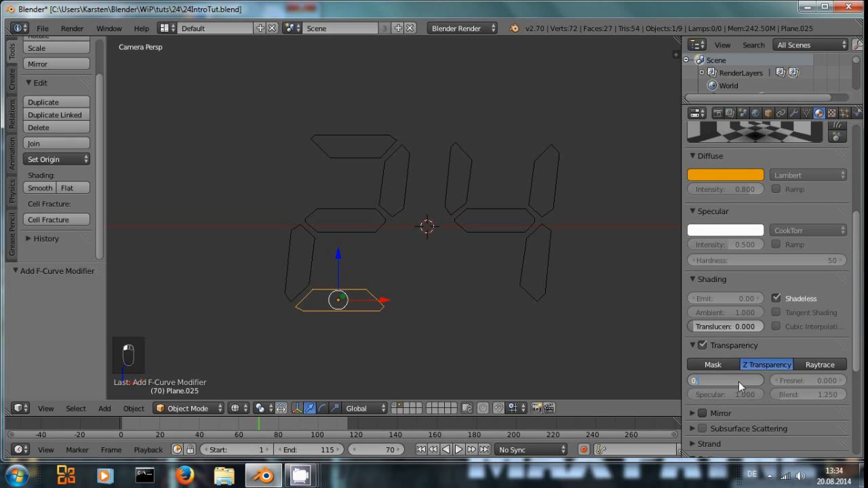
key(Return)
key(i)
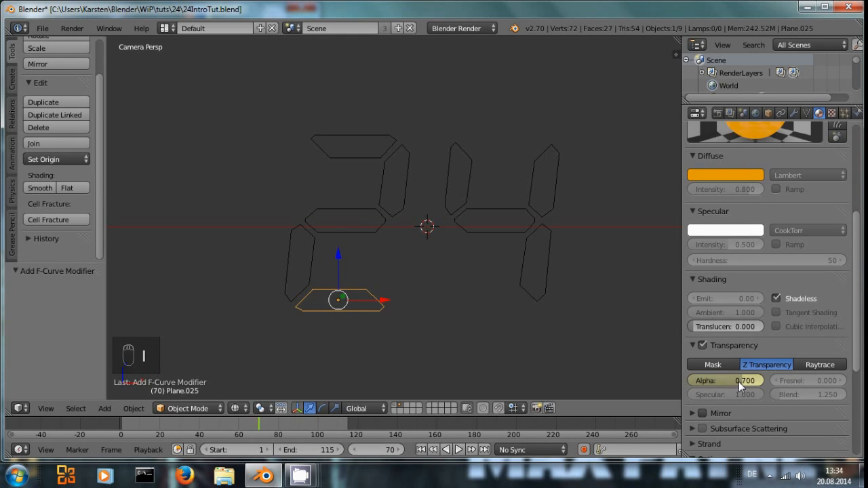
Step: Keyframe the bottom segment's material alpha at 0 on frame 65
key(Left)
key(Left)
key(Left)
key(Left)
key(Left)
click(738, 382)
text(0)
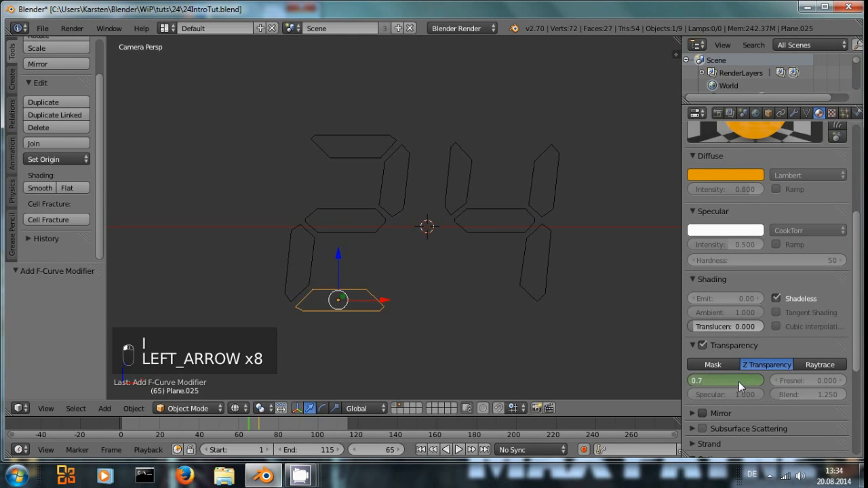
key(Return)
key(i)
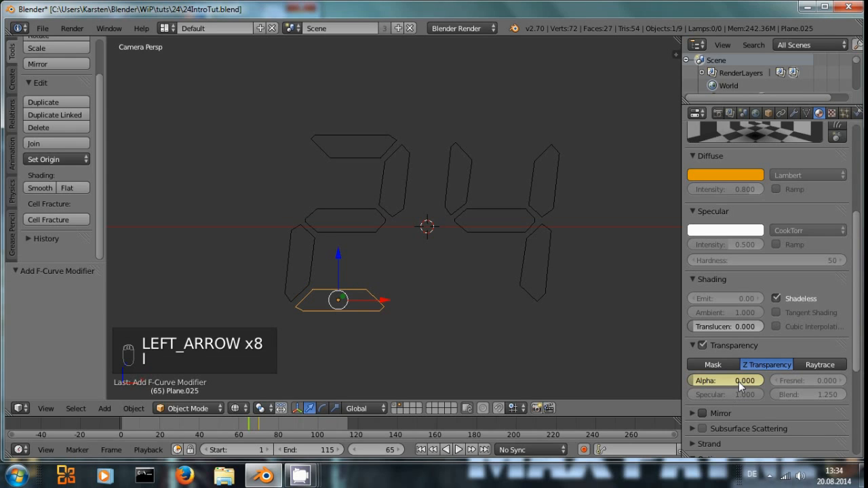
Step: Switch the 3D viewport to the Dope Sheet to review the segments' keyframes
click(264, 425)
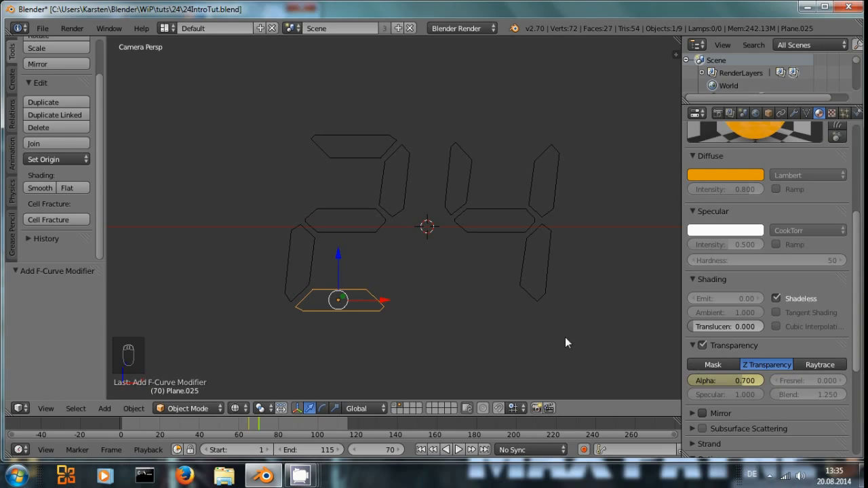
scroll(361, 254, up, 1)
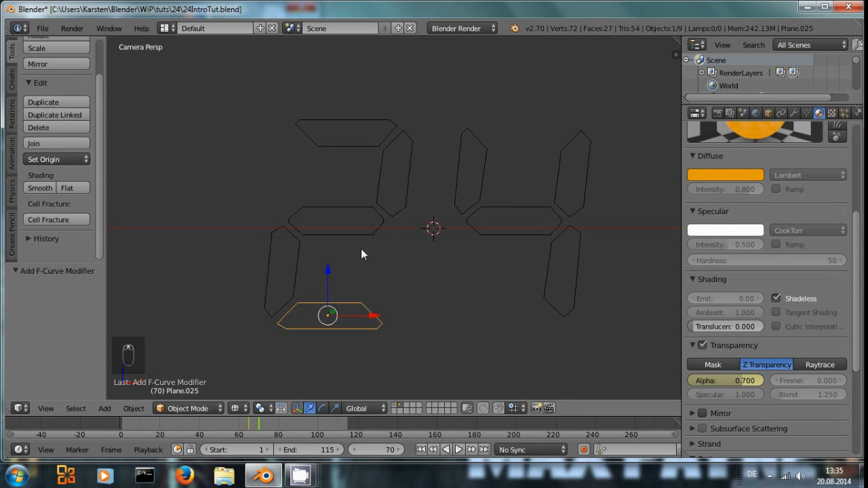
click(47, 408)
click(21, 408)
click(59, 345)
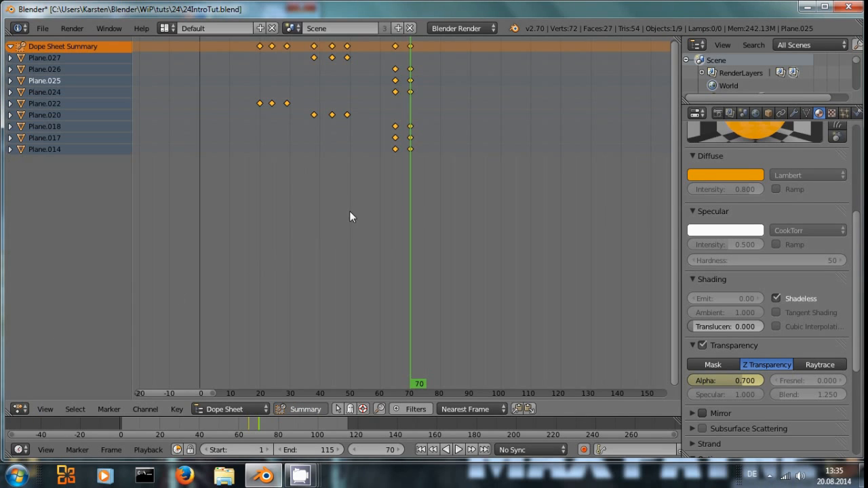
middle_drag(346, 205, 345, 232)
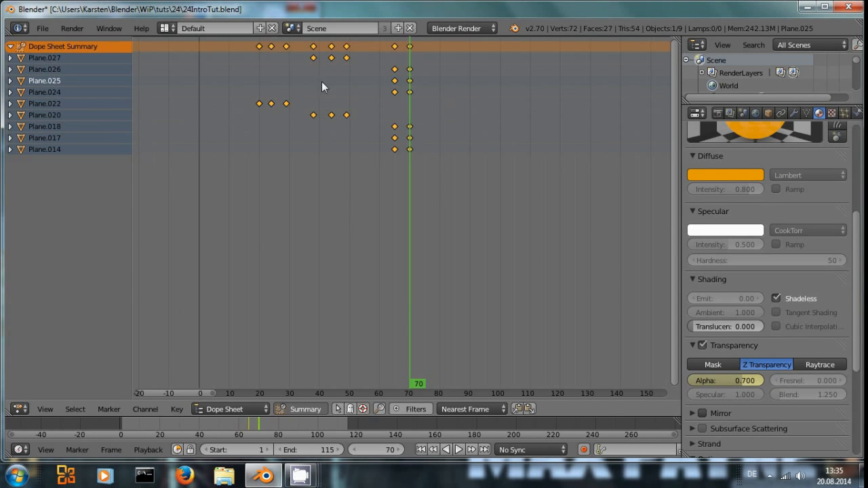
Step: Move one of Plane.022's alpha keyframes 47 frames later in the Dope Sheet
shift+click(262, 105)
key(g)
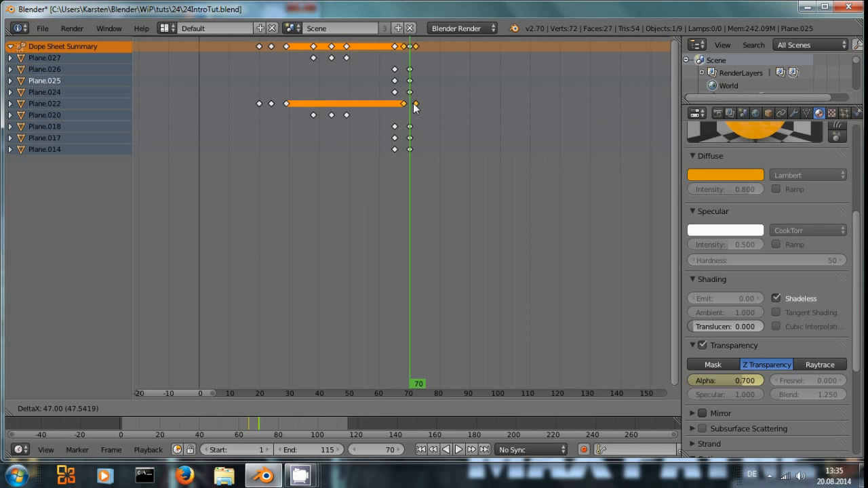
click(413, 103)
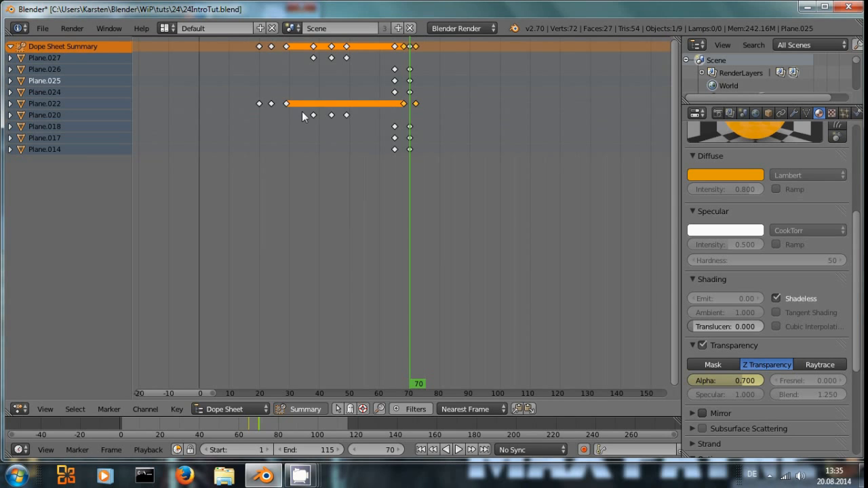
Step: Select two of Plane.020's keyframes and move them 31 frames later
click(314, 115)
shift+click(330, 114)
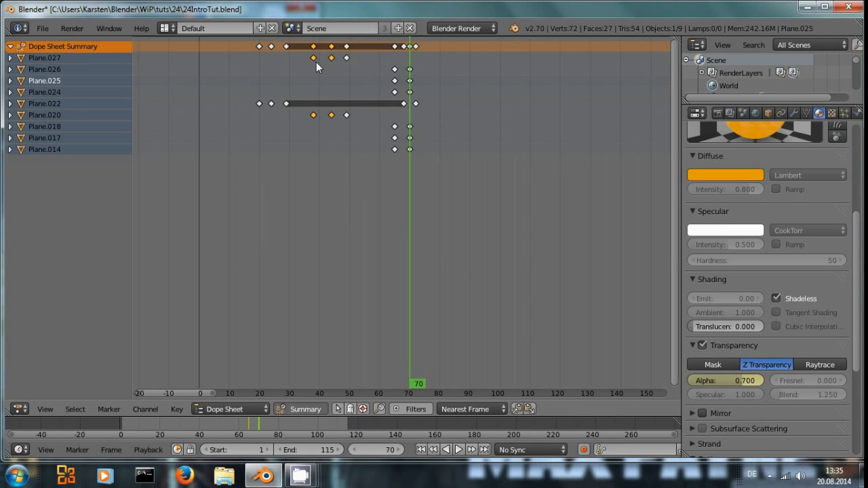
key(g)
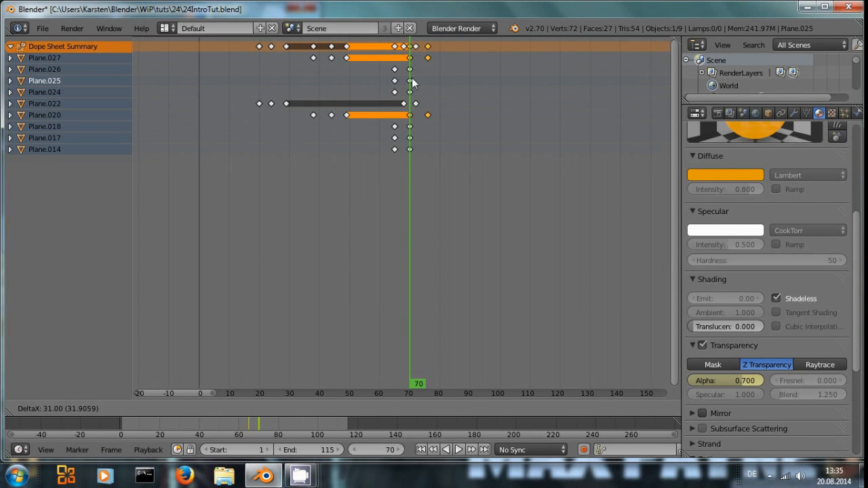
click(411, 80)
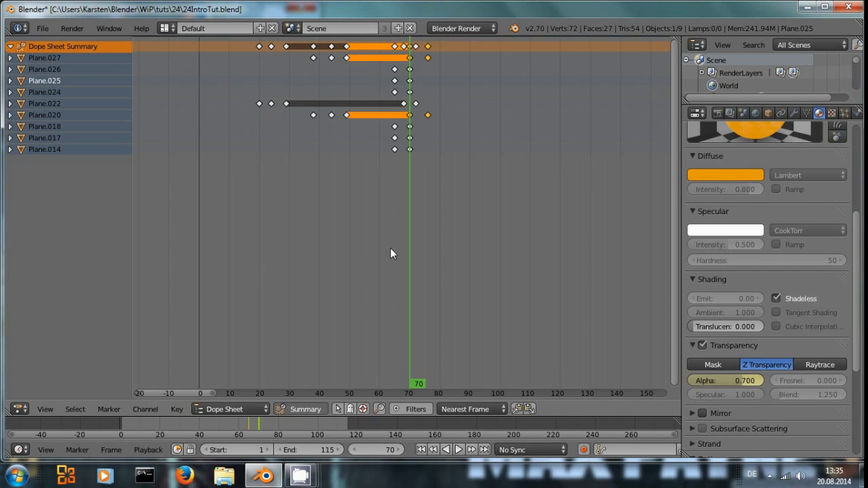
Step: Scrub the Dope Sheet through frames 58 to 66 and switch the editor back to the 3D View
drag(406, 170, 374, 152)
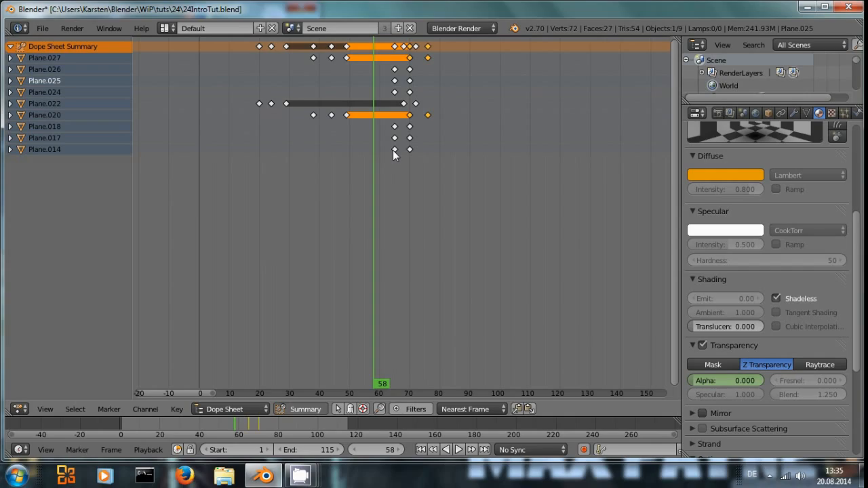
drag(376, 163, 395, 162)
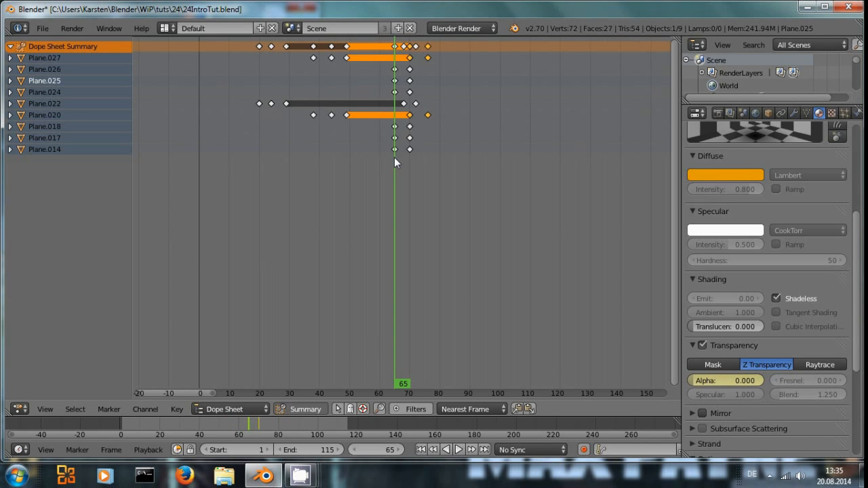
drag(396, 158, 397, 159)
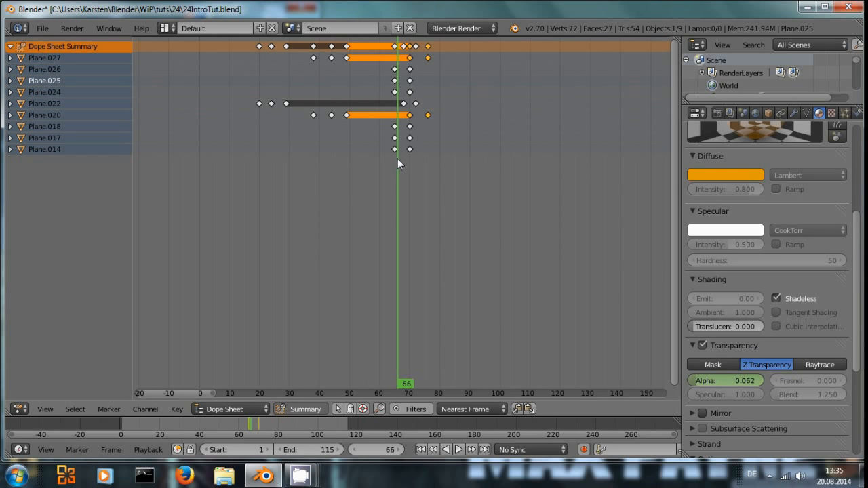
click(19, 409)
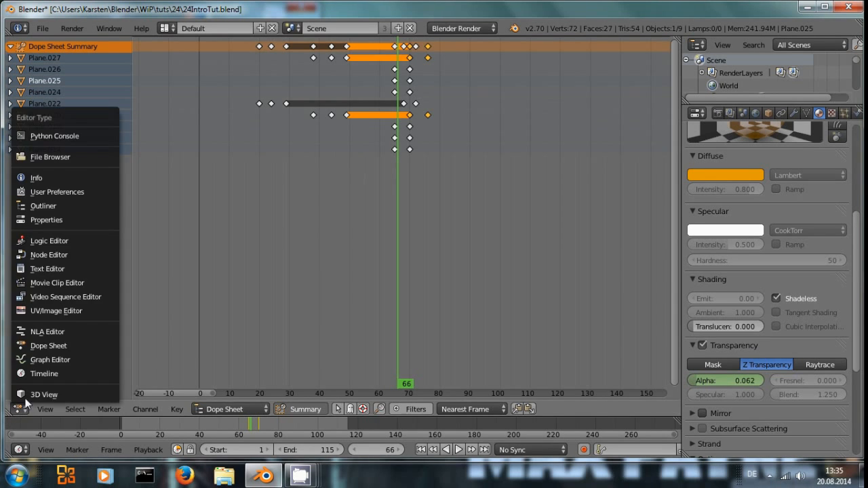
click(38, 393)
Step: Select the 2's lower-left and middle segments while scrubbing the timeline to check their alpha
right_click(283, 250)
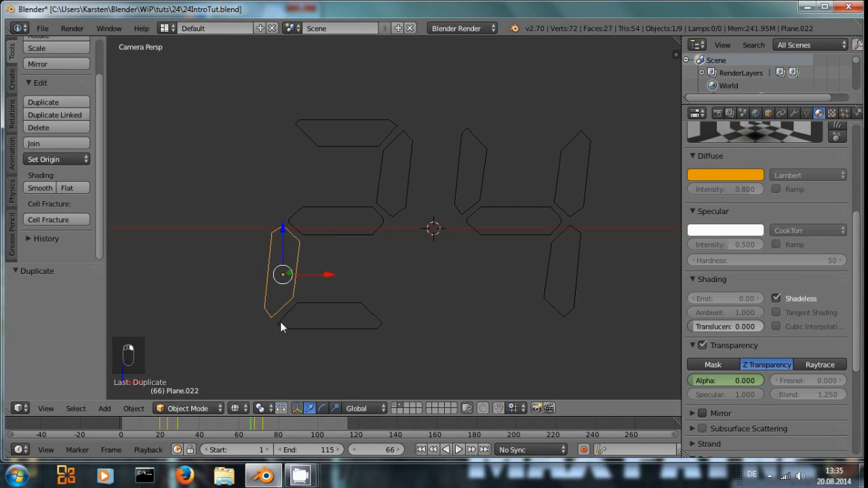
drag(154, 431, 264, 423)
right_click(344, 230)
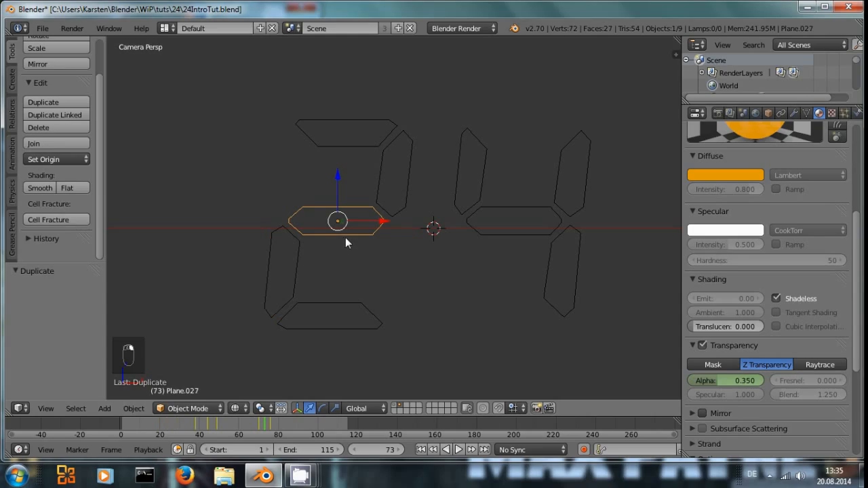
click(264, 426)
mouse_move(264, 425)
mouse_down()
mouse_move(251, 422)
mouse_move(271, 427)
mouse_up()
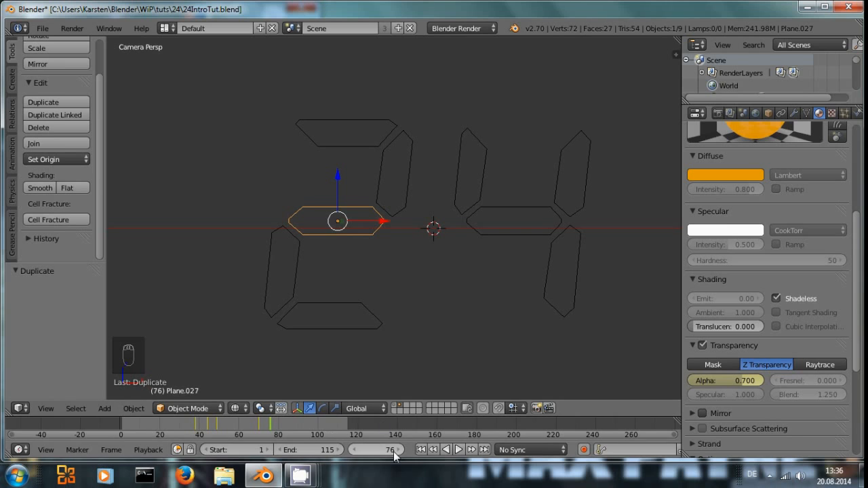
Step: Play the animation from the start in the Video Editing layout after refreshing the sequencer
click(169, 31)
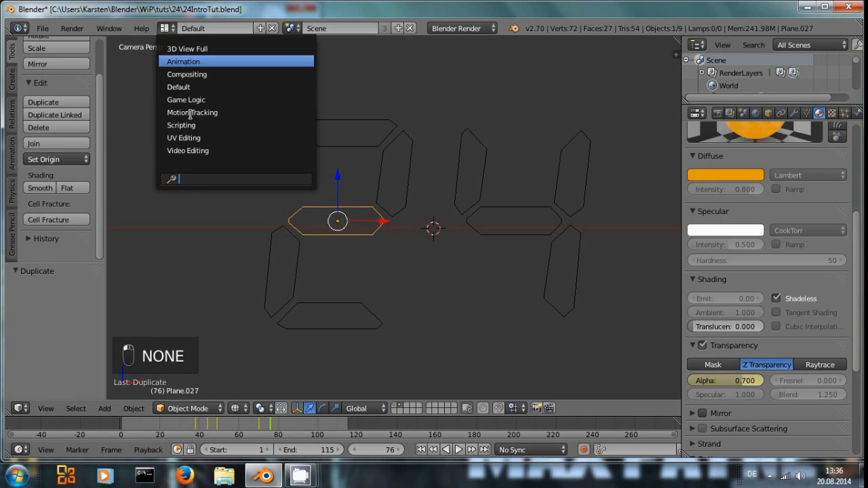
click(196, 151)
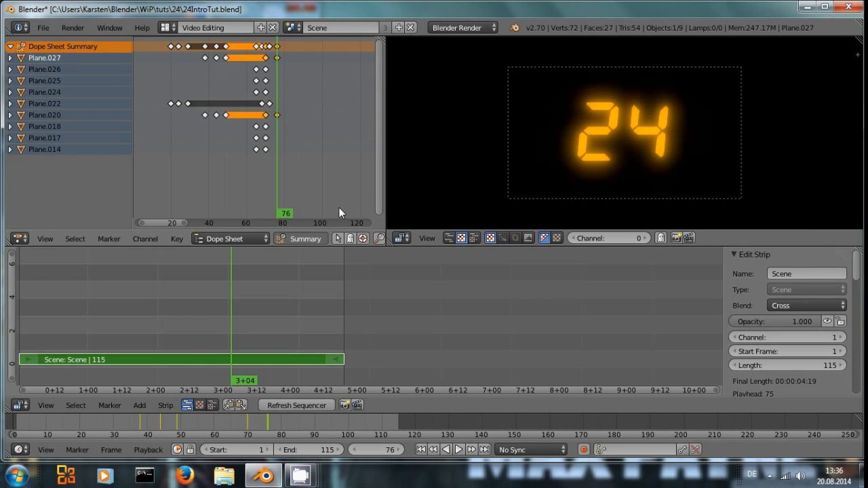
key(shift+Left)
click(308, 405)
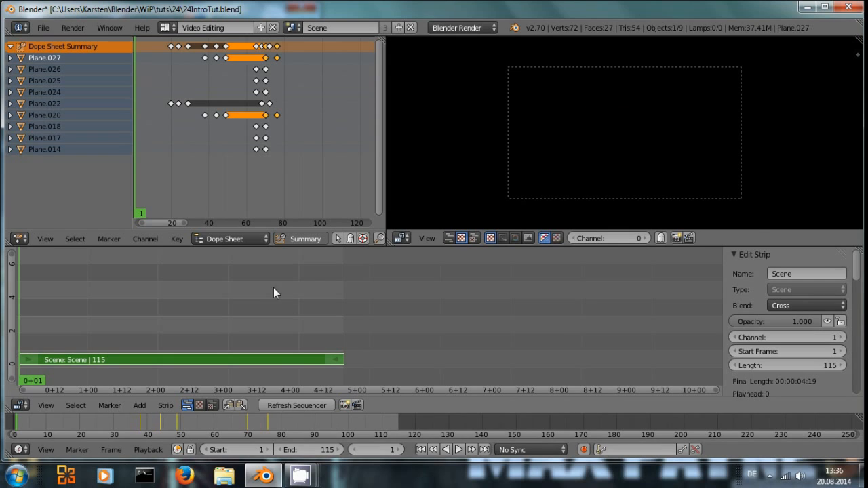
key(alt+a)
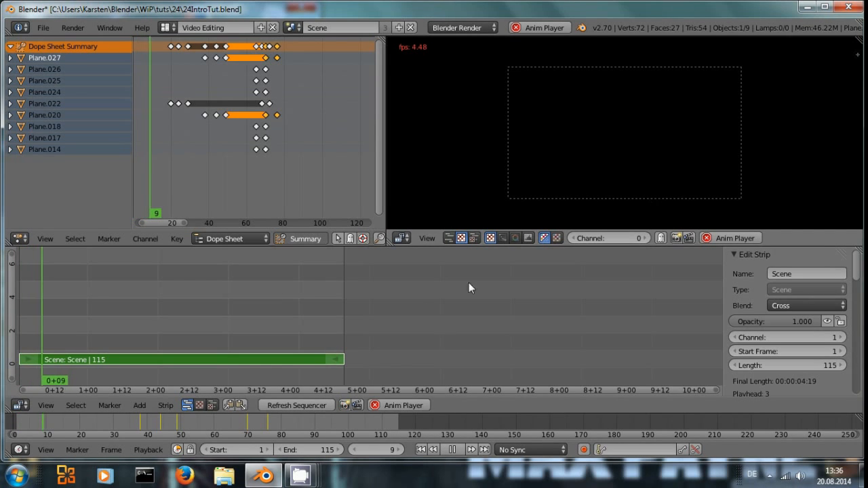
key(alt+a)
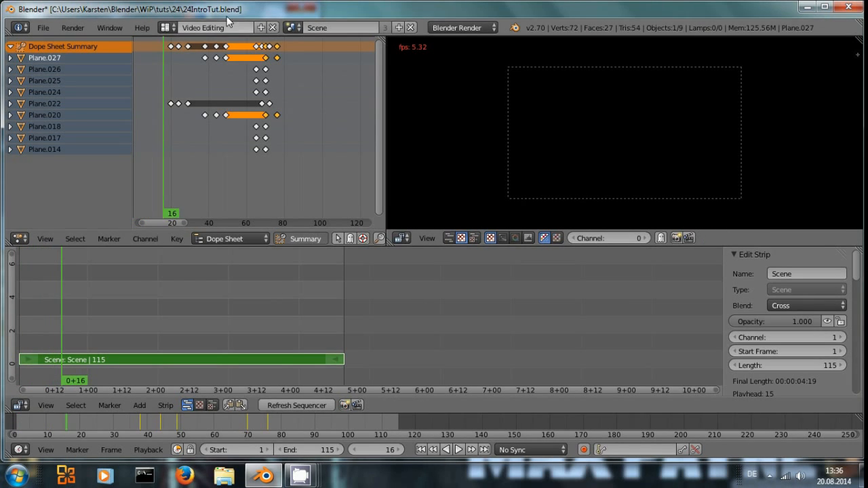
Step: Return to the Default layout and show all scene layers so the unlit segments appear
click(183, 27)
click(187, 86)
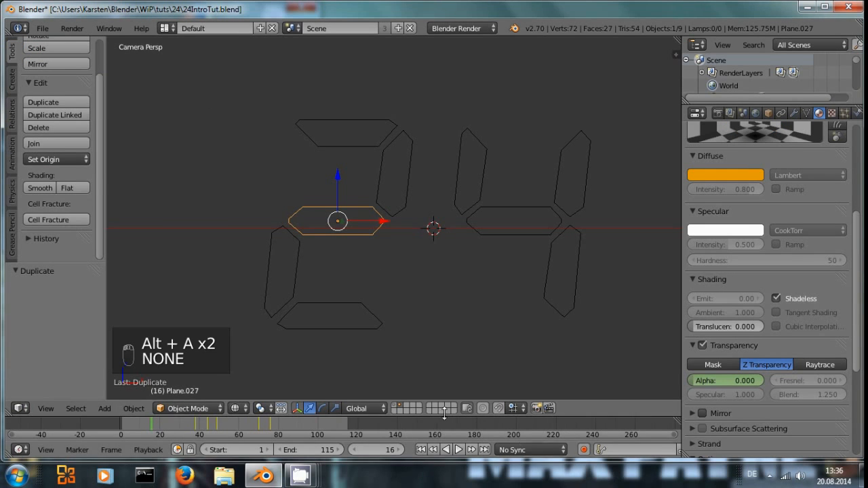
shift+click(394, 405)
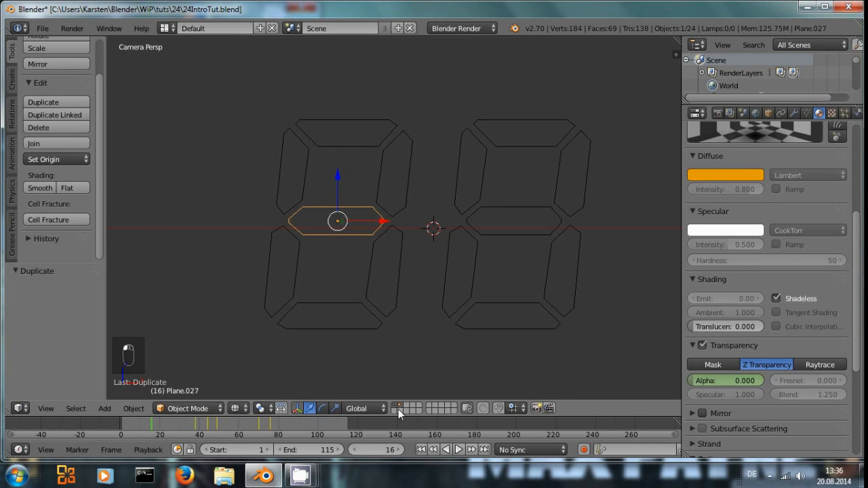
Step: Replay the animation from frame 1 in the Video Editing layout with a refreshed sequencer
click(170, 28)
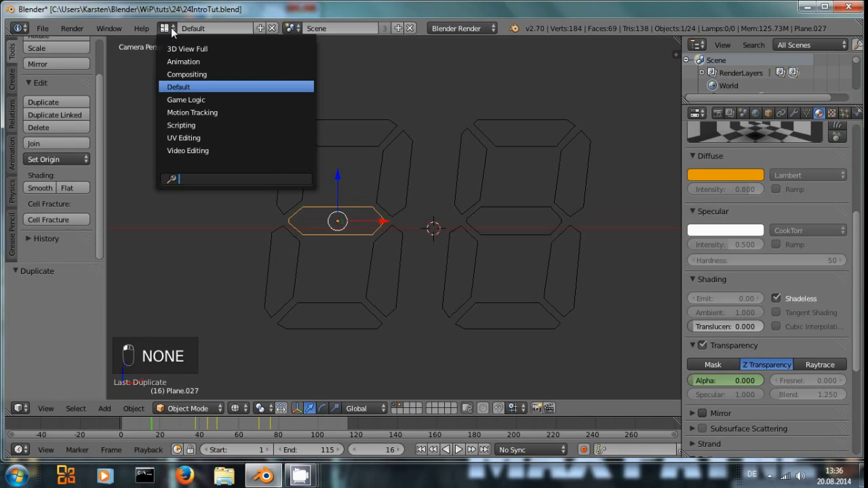
click(183, 150)
key(shift+Left)
click(298, 405)
key(alt+a)
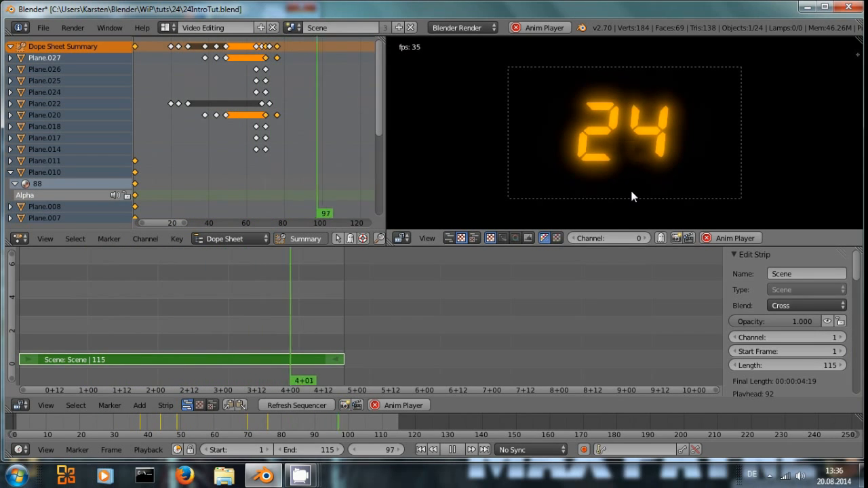
key(alt+a)
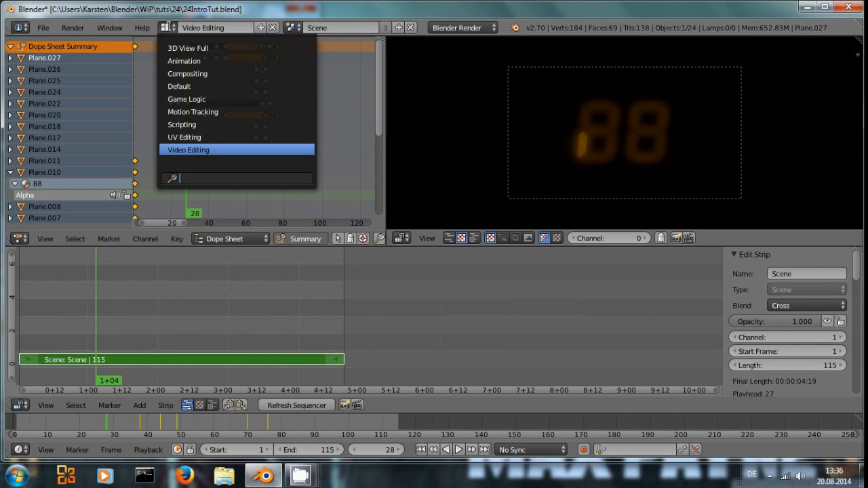
Step: Back in the Default layout, open the Node Editor and bring the Composite and Viewer nodes near the final Add node
click(183, 88)
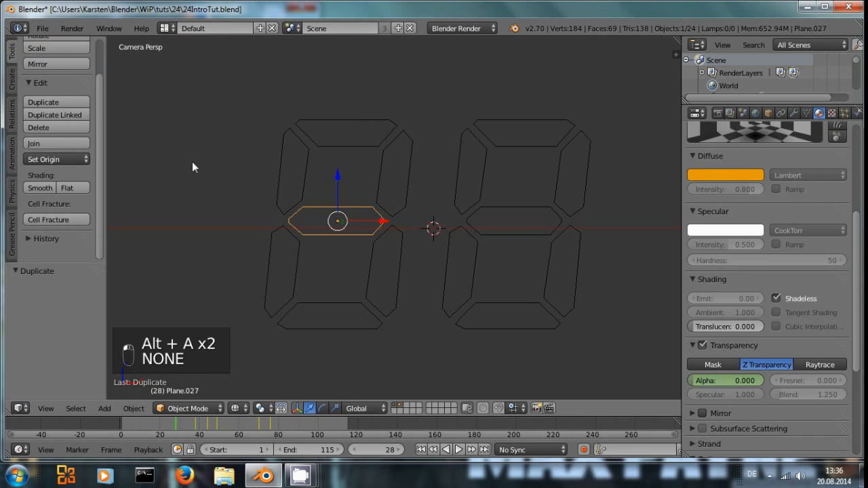
click(20, 408)
click(58, 251)
middle_drag(359, 245, 423, 298)
scroll(403, 254, down, 4)
scroll(400, 266, up, 2)
drag(551, 155, 609, 160)
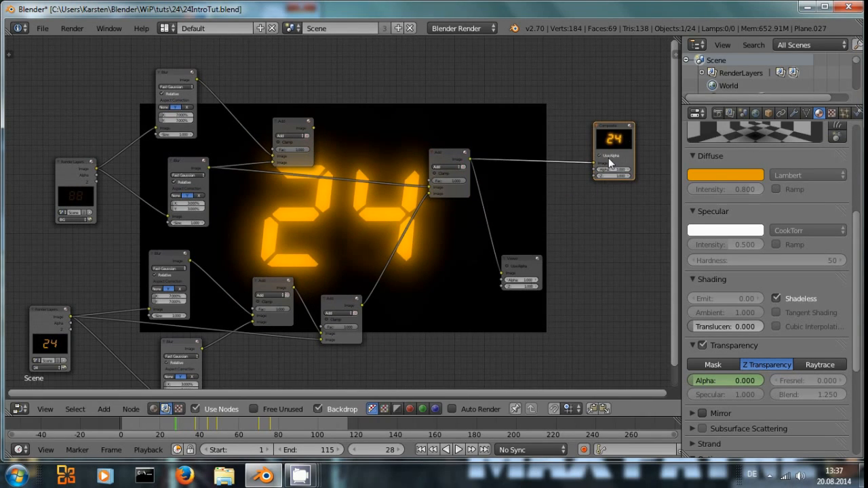
key(g)
click(542, 261)
drag(535, 261, 656, 242)
middle_drag(493, 250, 305, 251)
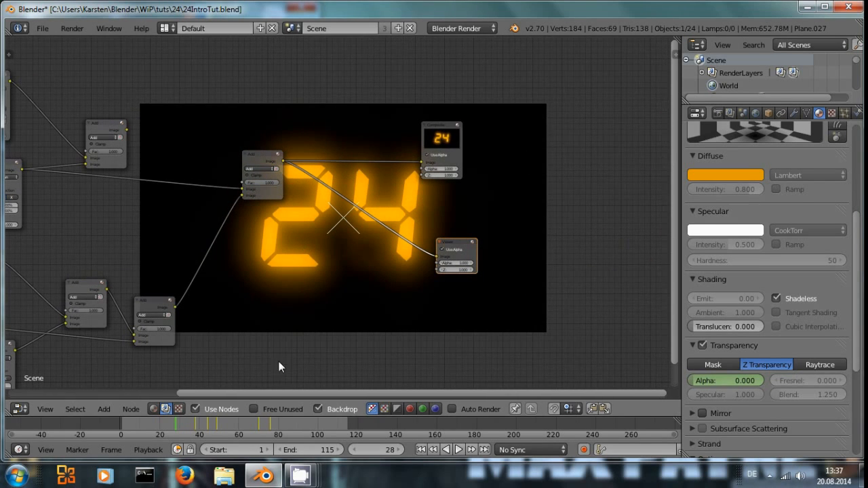
Step: Render frame 91 to preview the composited result
click(279, 422)
click(301, 421)
key(F12)
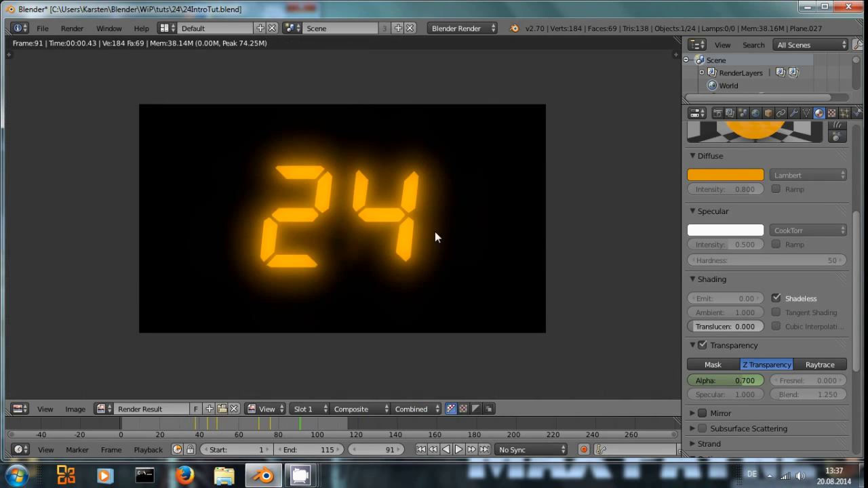
key(Escape)
Step: Insert a Glare node on the link between the final Add node and the Viewer node
drag(442, 123, 508, 118)
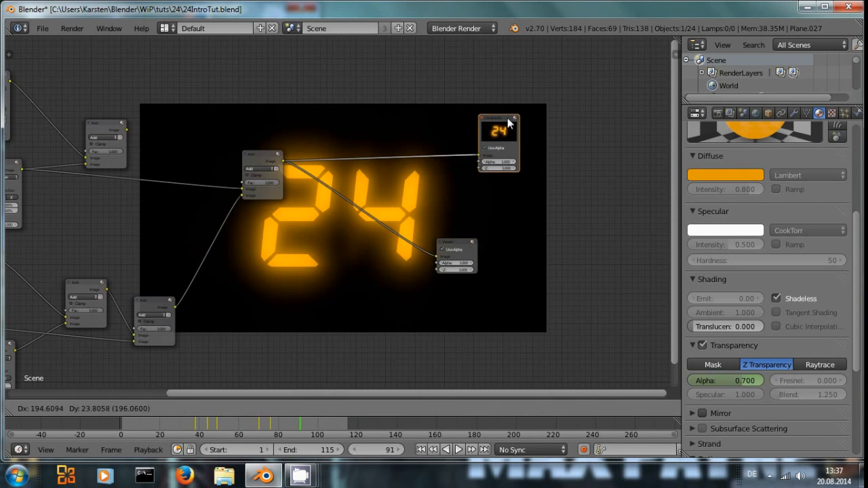
drag(460, 248, 503, 238)
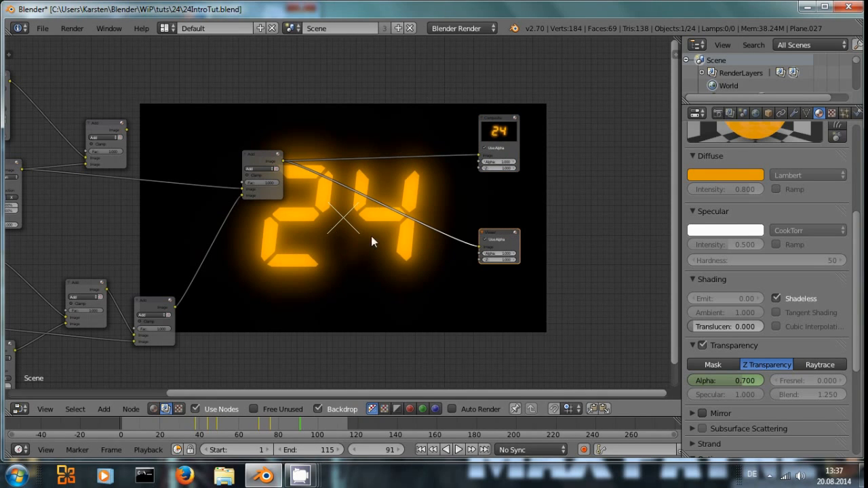
key(shift+a)
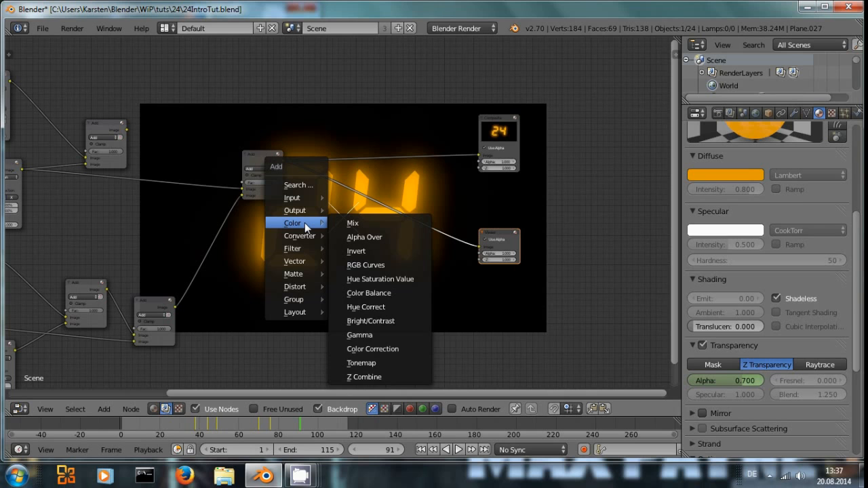
mouse_move(292, 251)
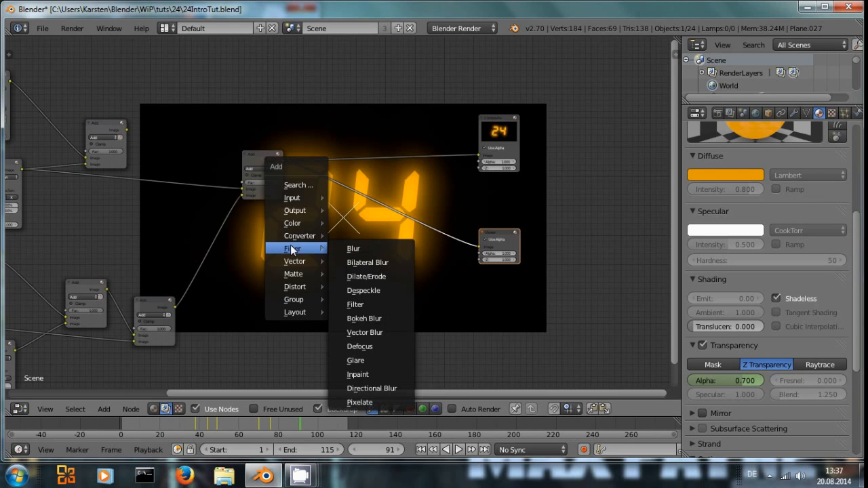
click(393, 360)
click(375, 220)
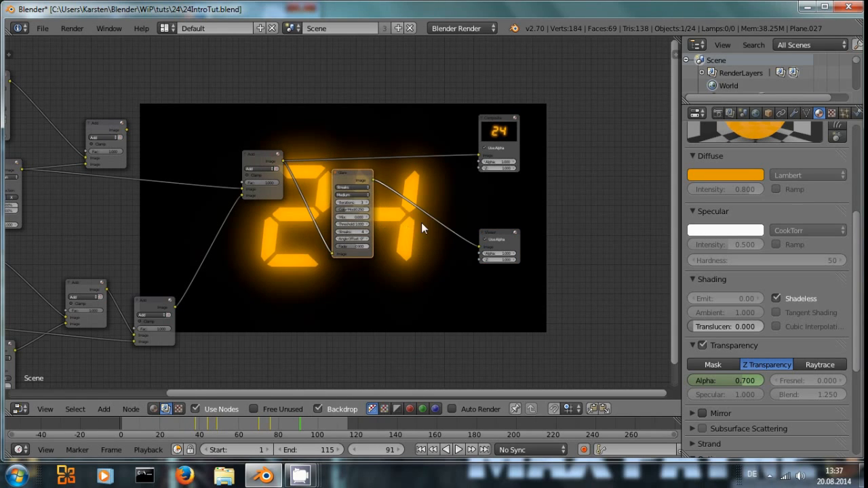
Step: Set the Glare node's threshold to 0.2
scroll(421, 222, up, 4)
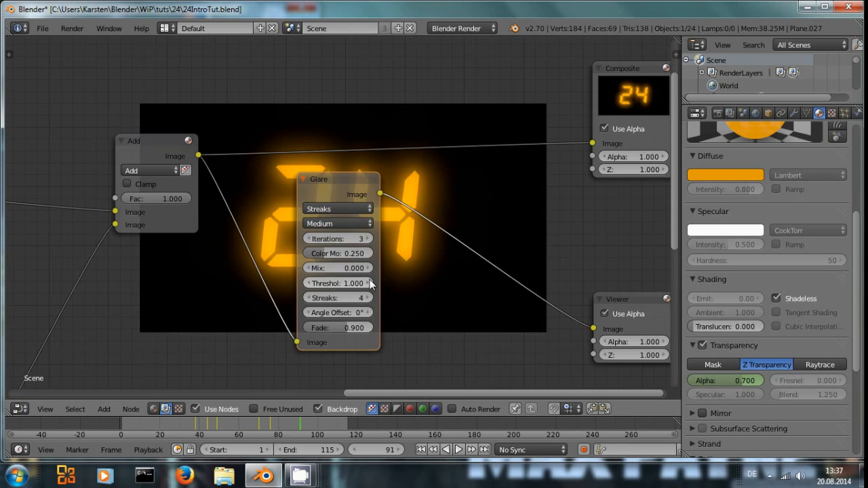
click(306, 283)
click(306, 283)
click(306, 283)
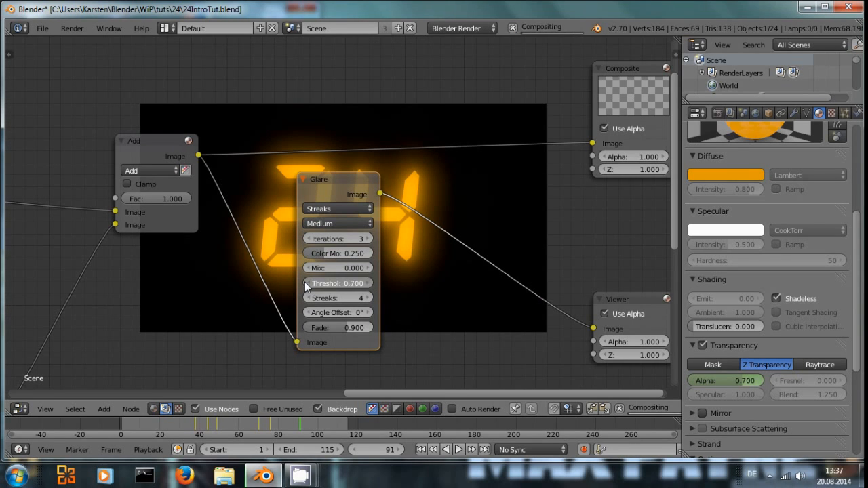
click(306, 283)
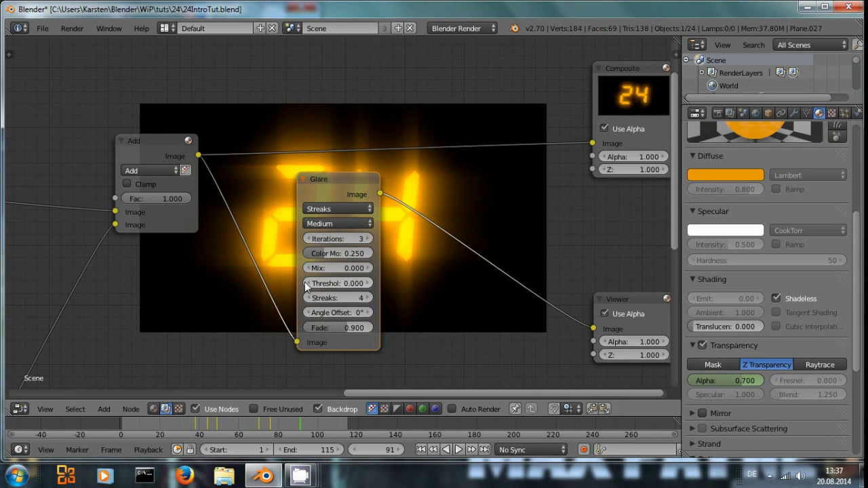
click(366, 284)
middle_drag(428, 287, 408, 159)
click(269, 212)
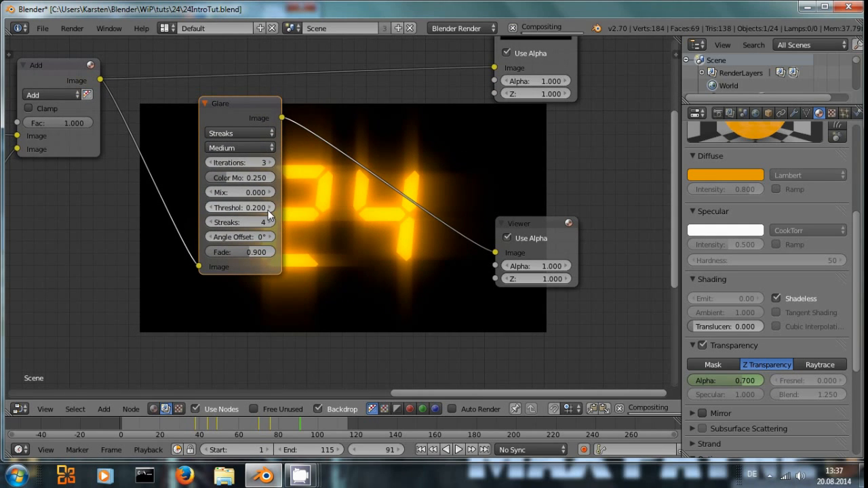
Step: Try a Glare threshold of 0.3, then return it to 0.2
middle_drag(356, 212, 332, 166)
click(249, 162)
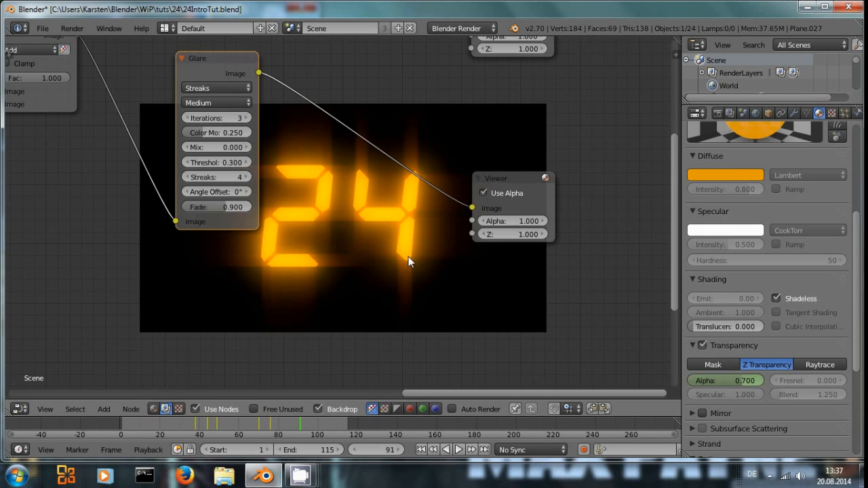
middle_drag(409, 256, 425, 267)
click(208, 172)
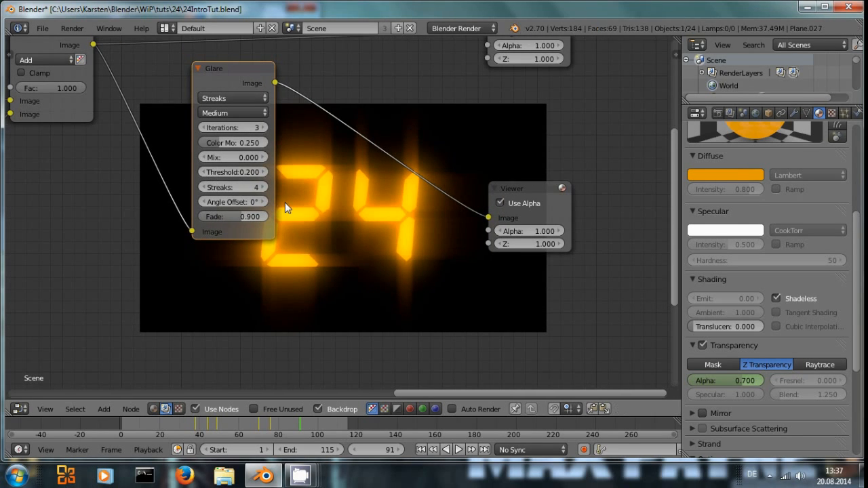
Step: Set the Glare node's Mix value to -0.6
middle_drag(323, 202, 314, 256)
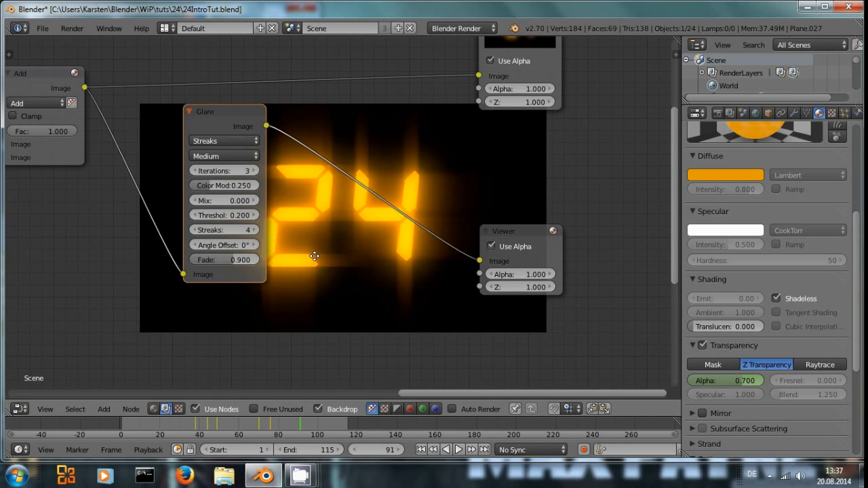
middle_drag(383, 171, 352, 180)
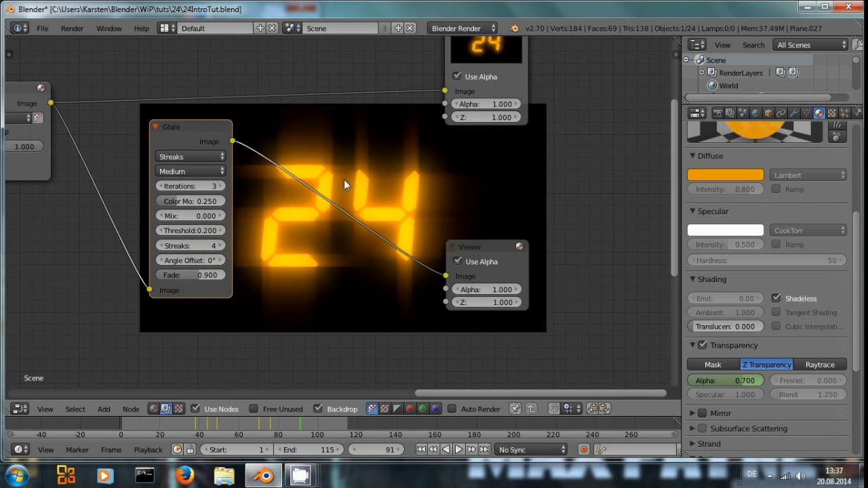
click(160, 216)
click(160, 216)
click(159, 216)
click(160, 216)
click(159, 216)
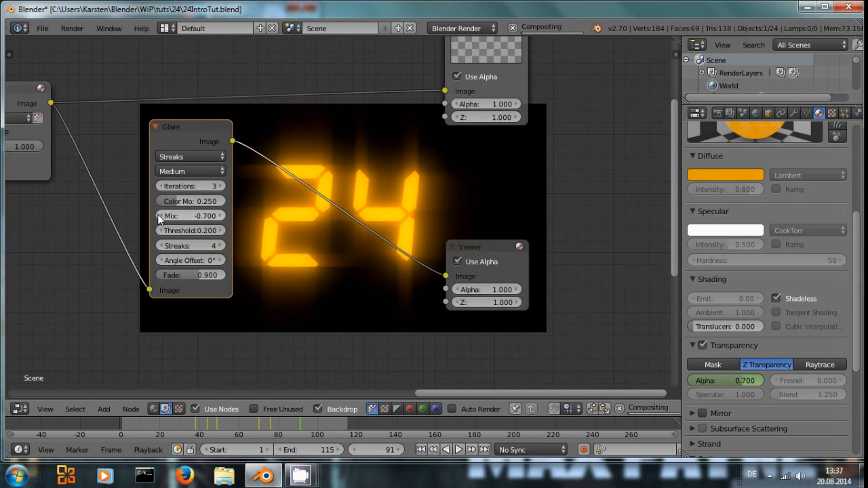
click(224, 216)
click(223, 216)
click(223, 216)
click(223, 216)
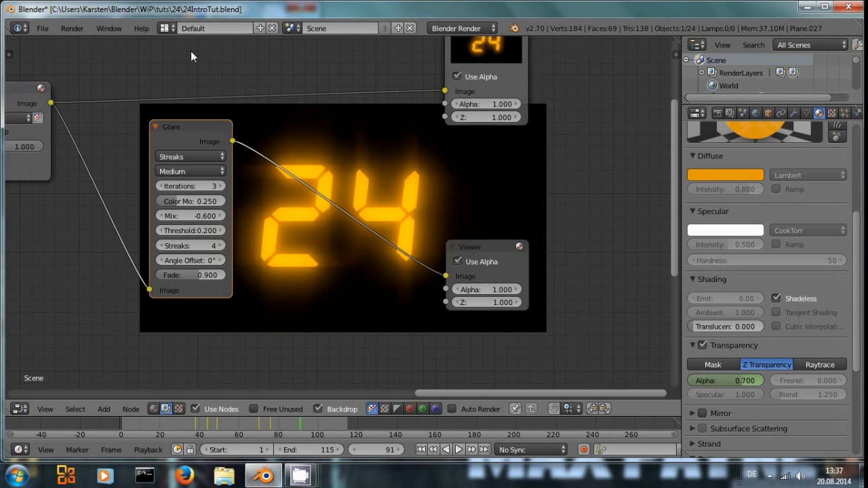
Step: Save the blend file and switch to the Video Editing screen layout
key(ctrl+s)
key(Return)
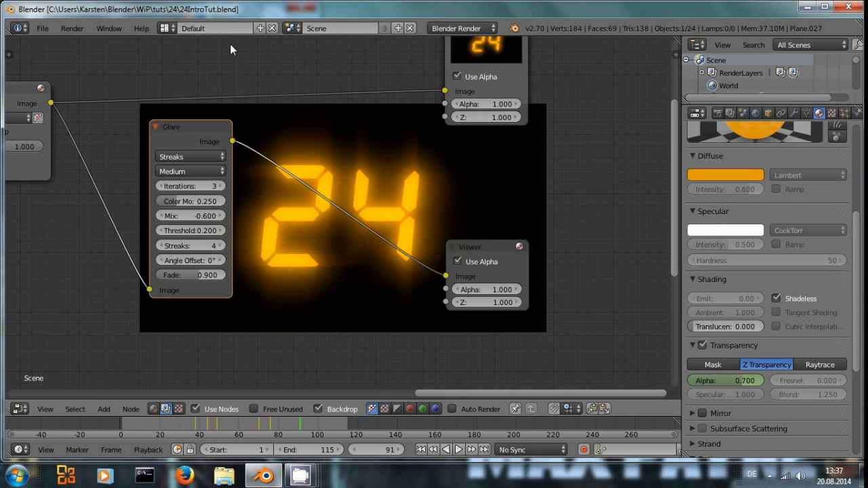
click(165, 28)
click(197, 149)
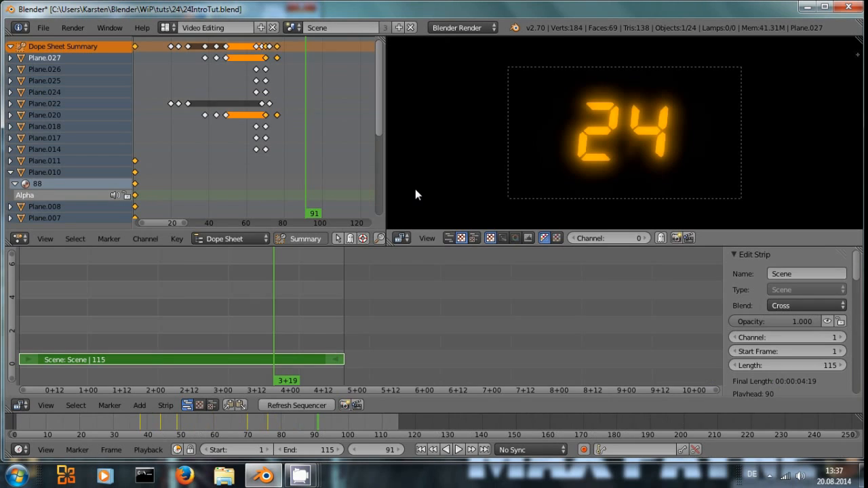
Step: Jump to the first frame and play back the animation
key(shift+Left)
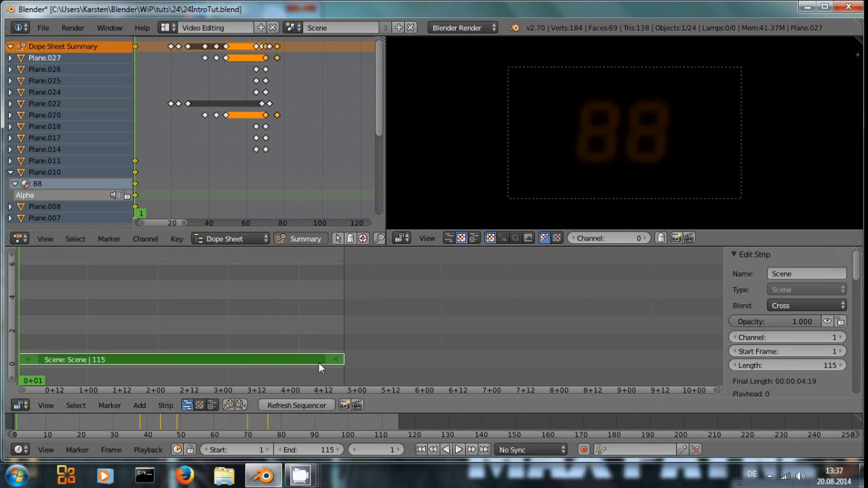
key(alt+a)
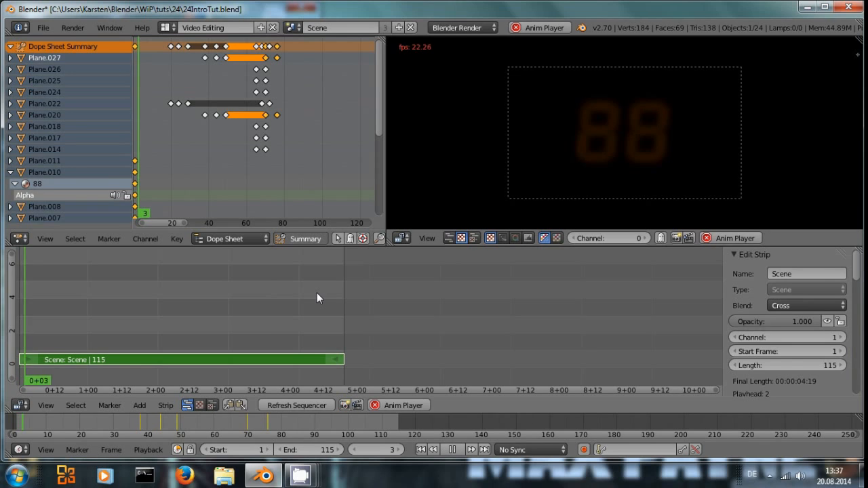